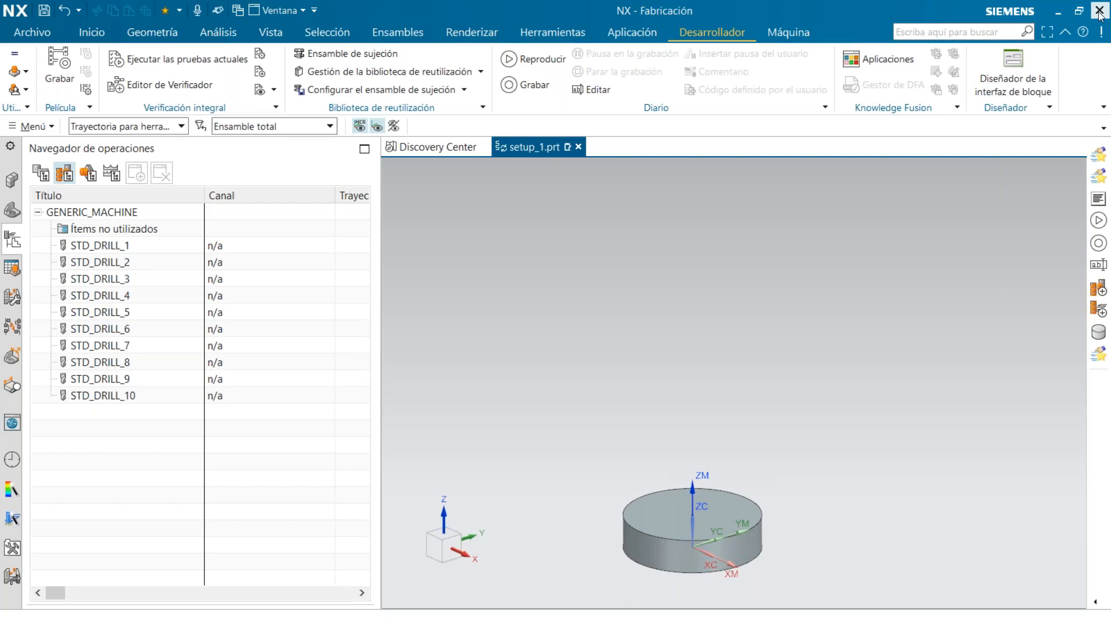
# Exit the open NX session without saving, and in the NX DEMO NXOpen session create a new millimetre part from the Modelo template
pyautogui.click(567, 354)
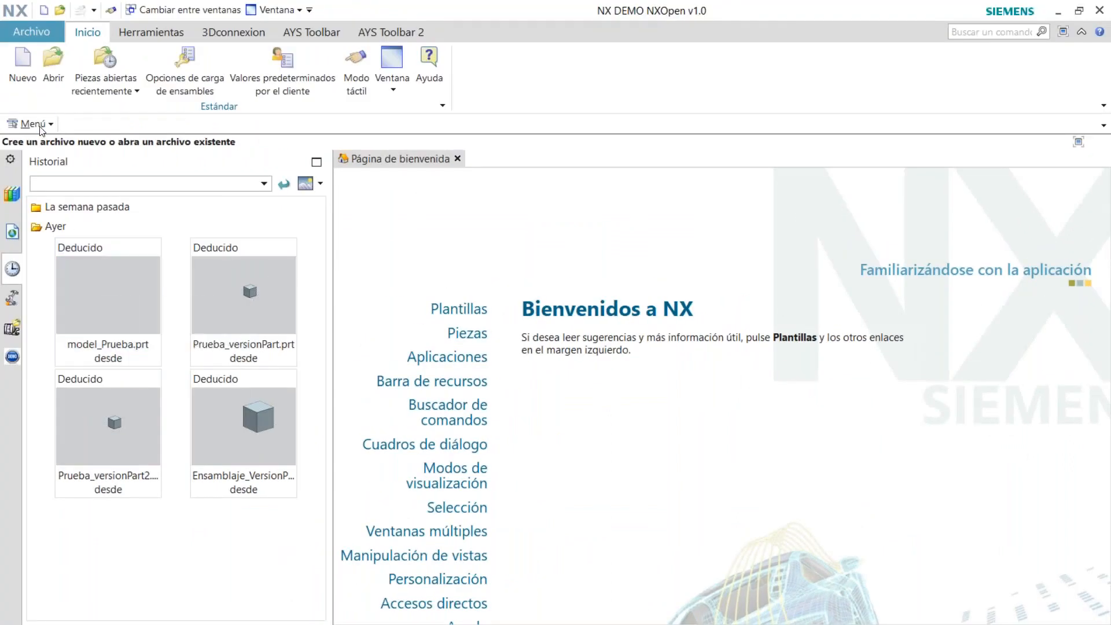
pyautogui.click(23, 72)
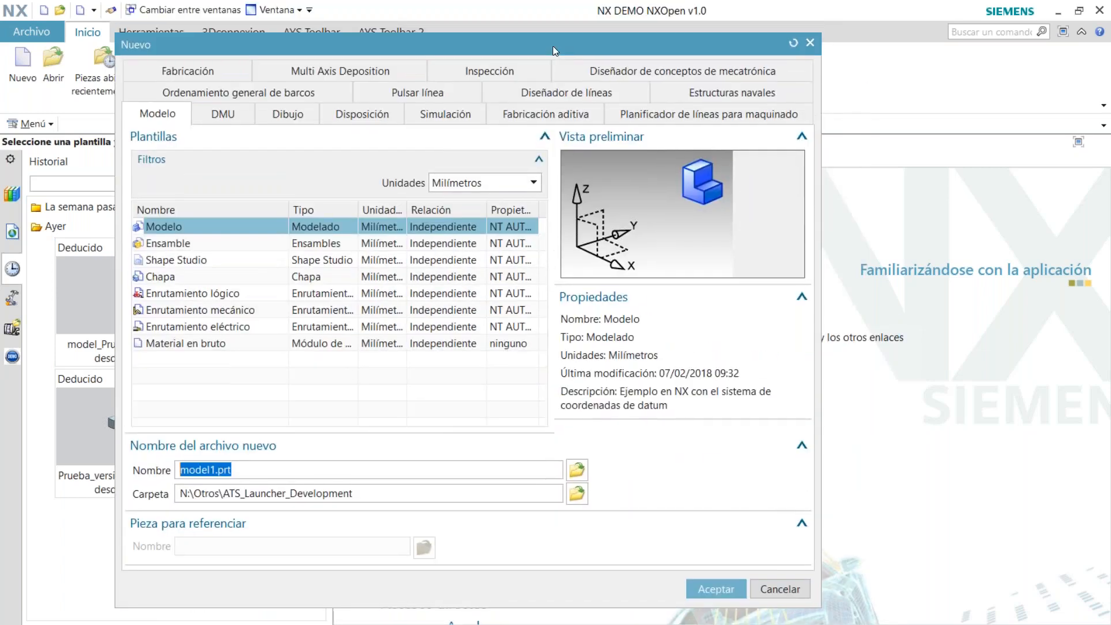
pyautogui.click(718, 589)
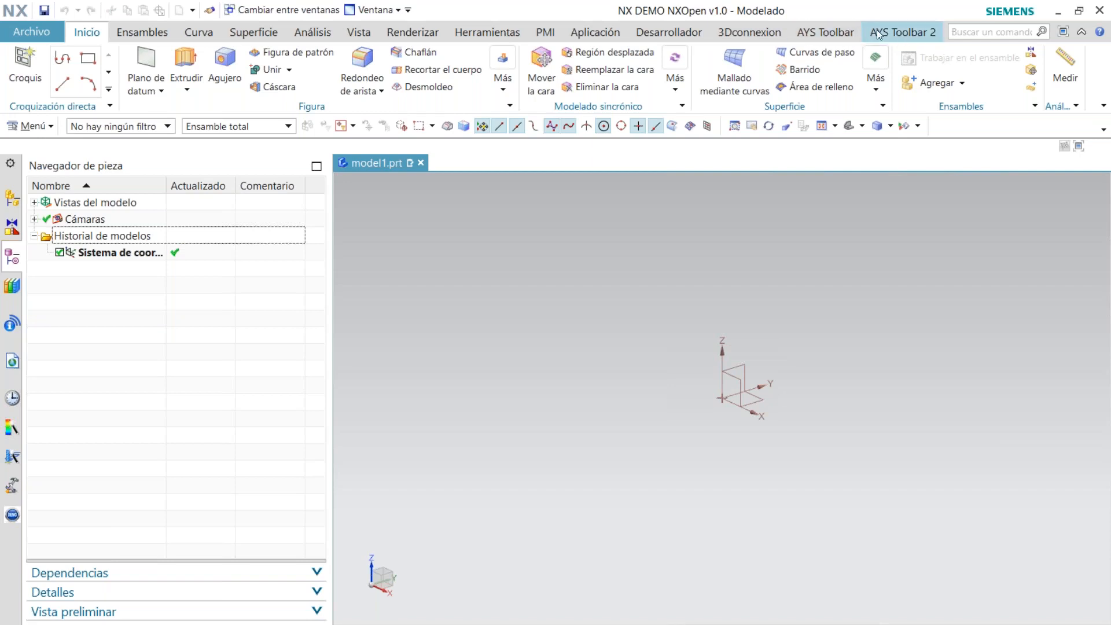
# Look through the custom AYS tools, examine the active part's attribute lists in ATT Manager, and close the manager
pyautogui.click(850, 33)
pyautogui.click(876, 34)
pyautogui.click(829, 35)
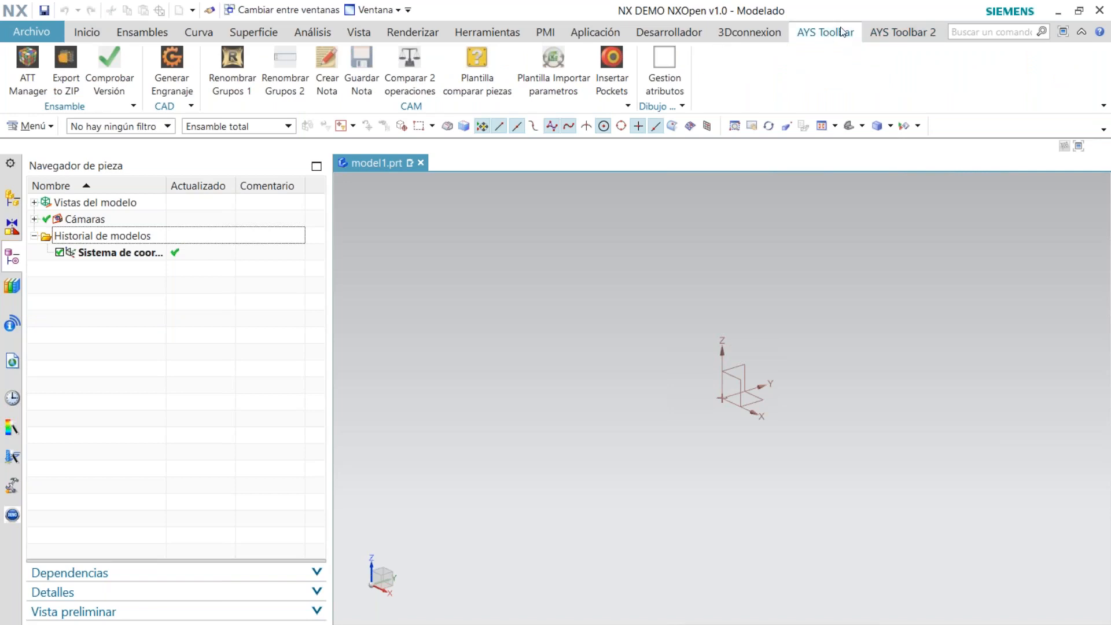
pyautogui.click(868, 32)
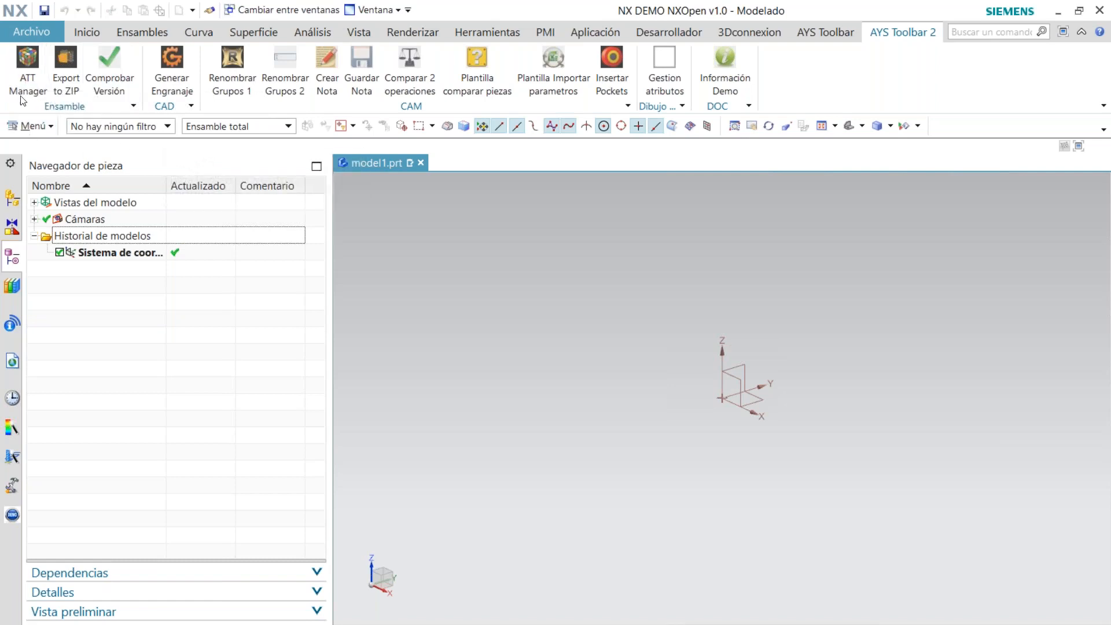
pyautogui.click(28, 67)
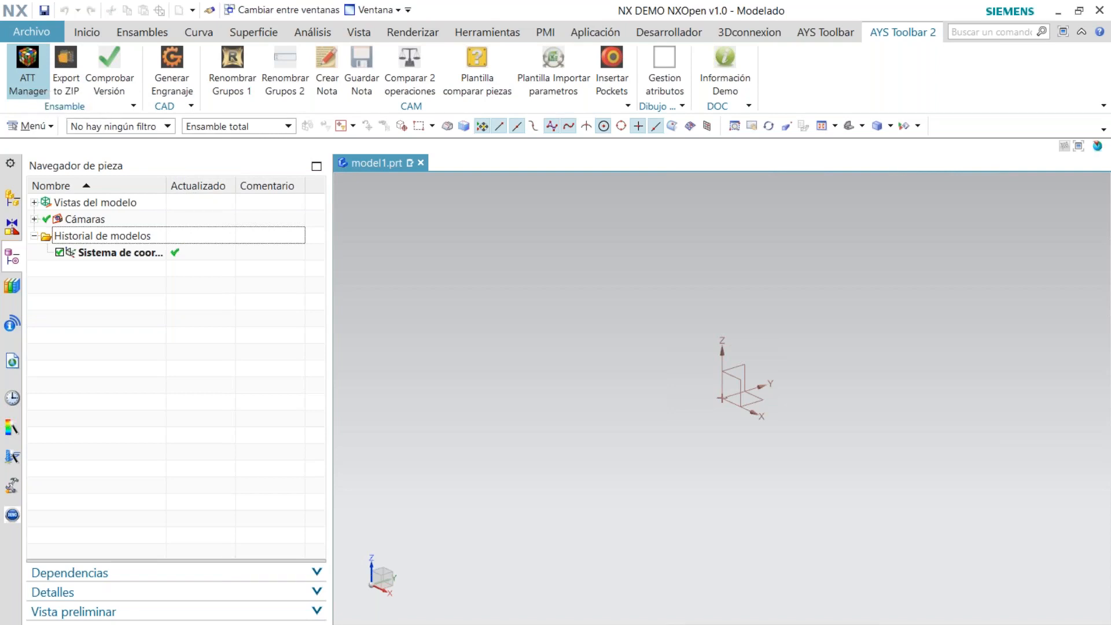
pyautogui.moveTo(602, 209); pyautogui.dragTo(523, 192)
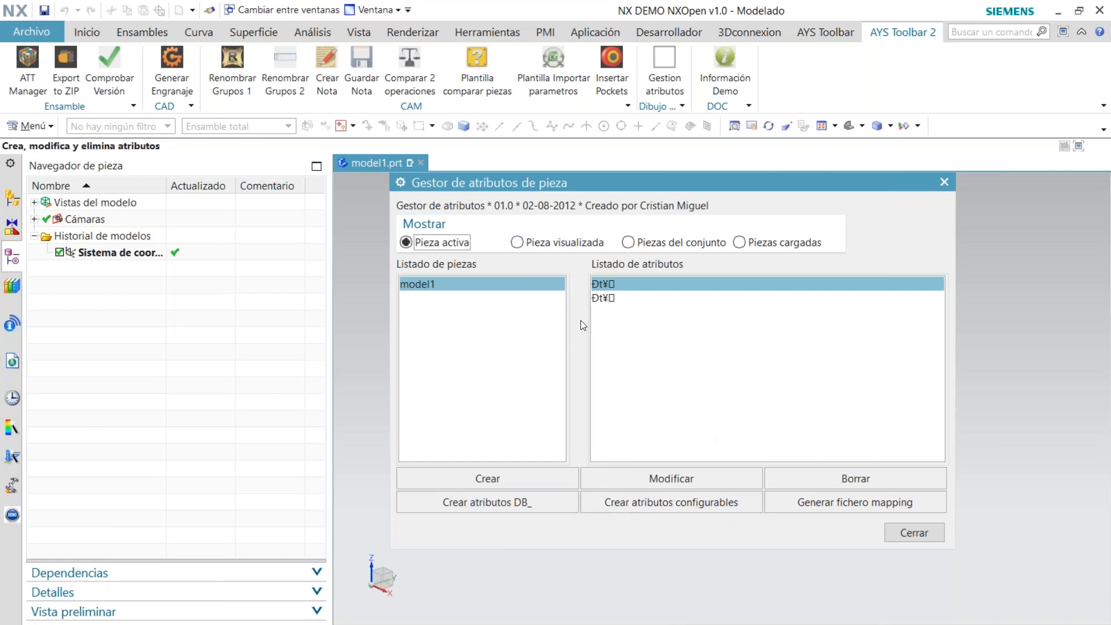
pyautogui.click(926, 534)
# Examine the attribute list in the properties of the model1 part and close the properties without changes
pyautogui.click(13, 221)
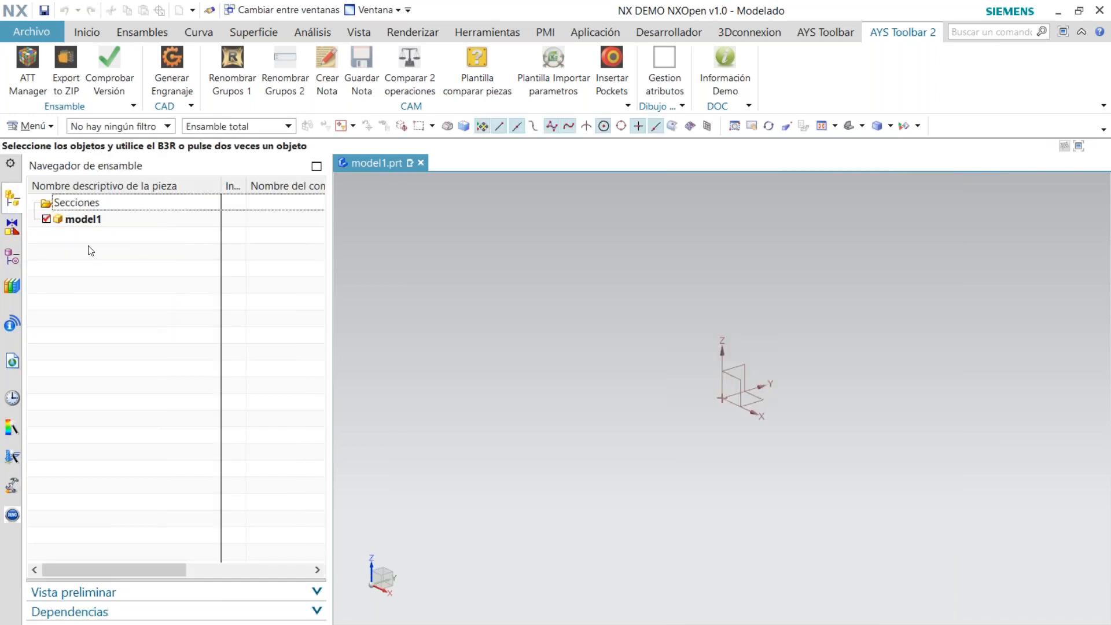
pyautogui.click(93, 222)
pyautogui.rightClick(96, 225)
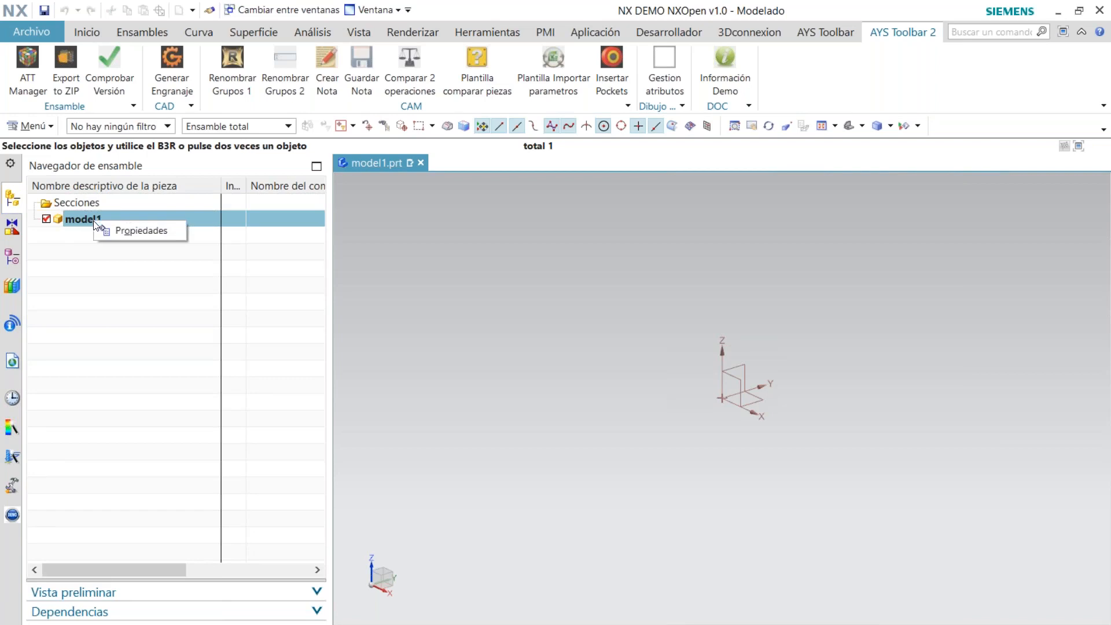
pyautogui.click(124, 227)
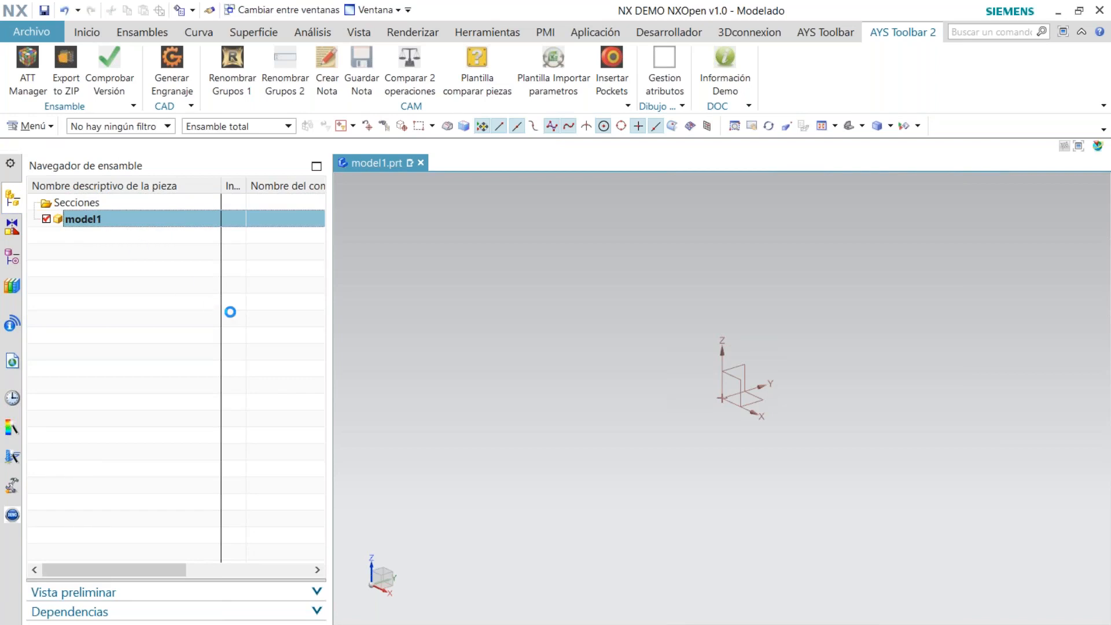
pyautogui.moveTo(621, 186); pyautogui.dragTo(628, 135)
pyautogui.scroll(-5, 583, 313)
pyautogui.scroll(5, 583, 313)
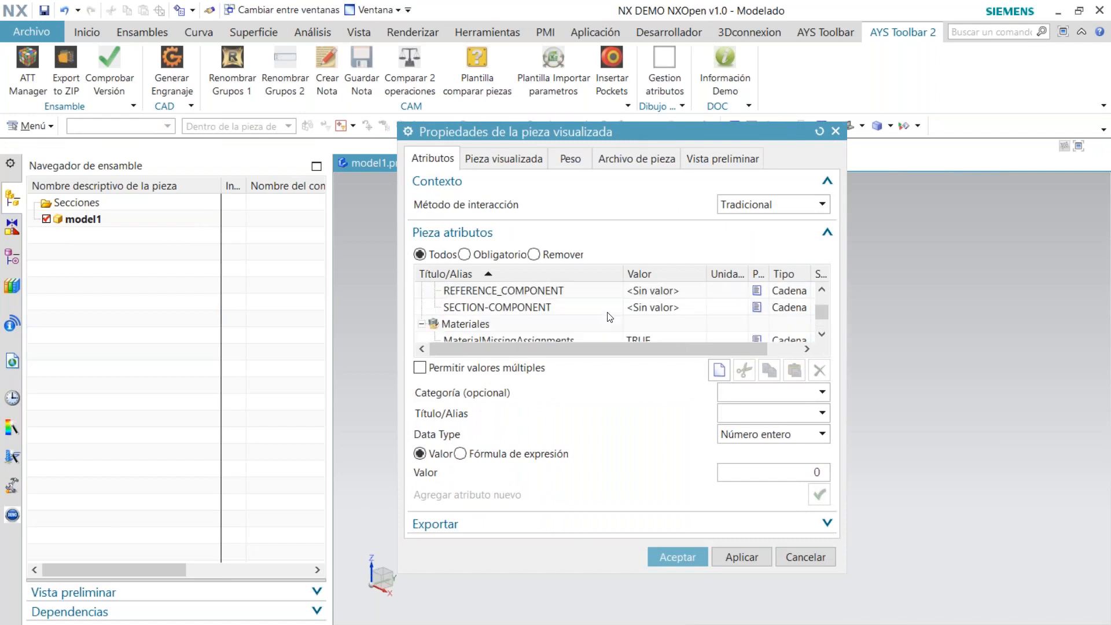
pyautogui.scroll(3, 758, 317)
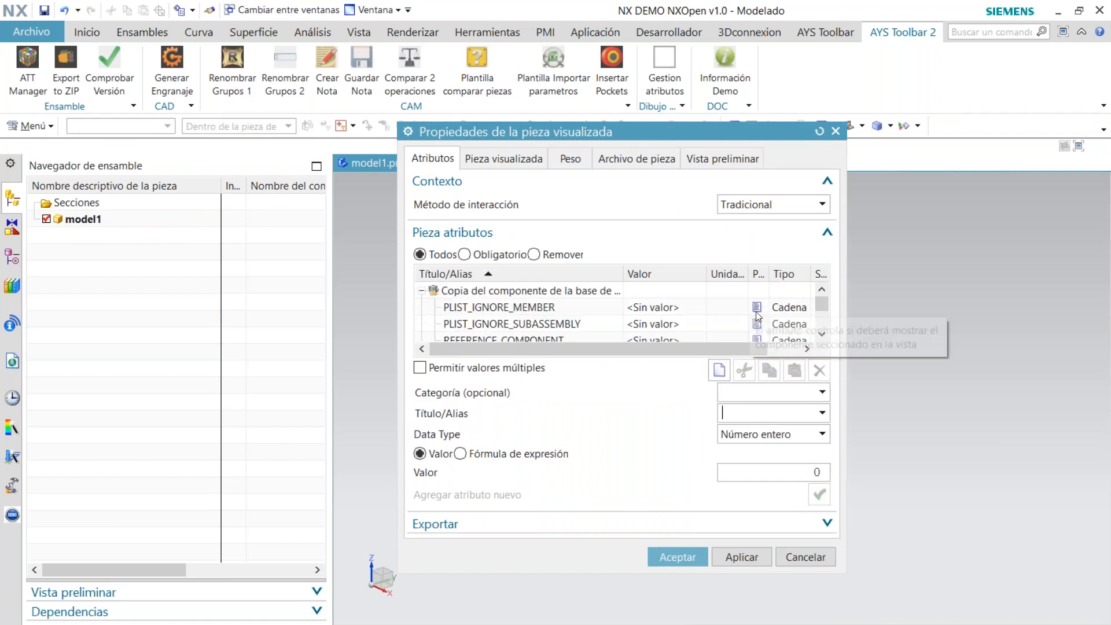
pyautogui.click(804, 557)
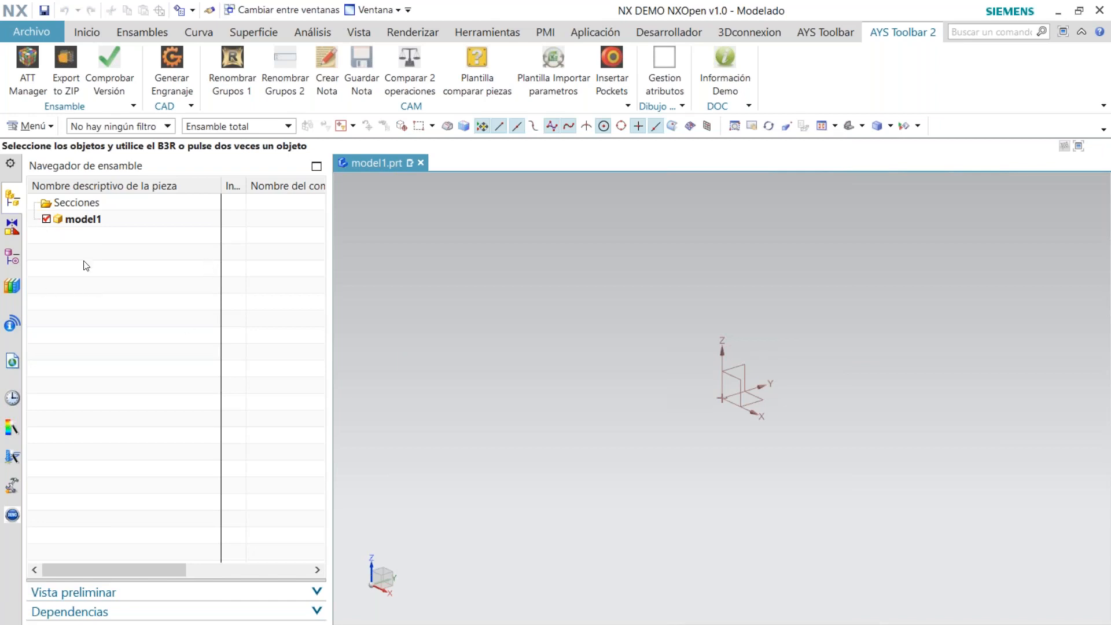
# Generate a straight-tooth gear with the default parameters: module 2, 25 teeth, pressure angle 20, width 20 and bore diameter 20
pyautogui.scroll(-1, 587, 397)
pyautogui.keyDown('shift'); pyautogui.moveTo(588, 336); pyautogui.dragTo(556, 373, button='middle'); pyautogui.keyUp('shift')
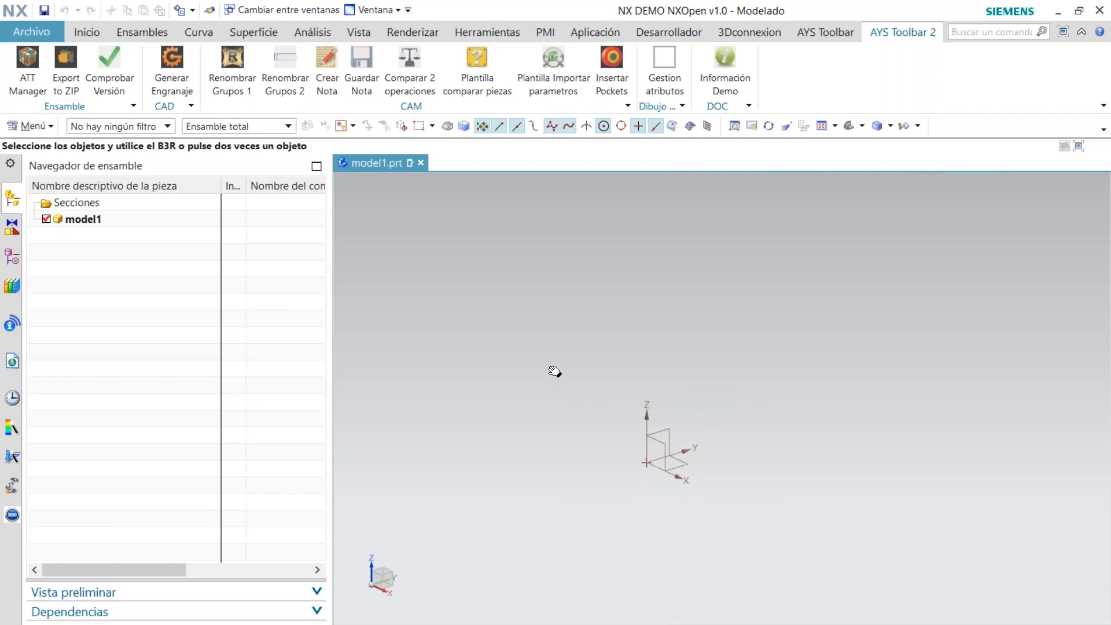
pyautogui.rightClick(547, 360)
pyautogui.click(453, 365)
pyautogui.click(178, 81)
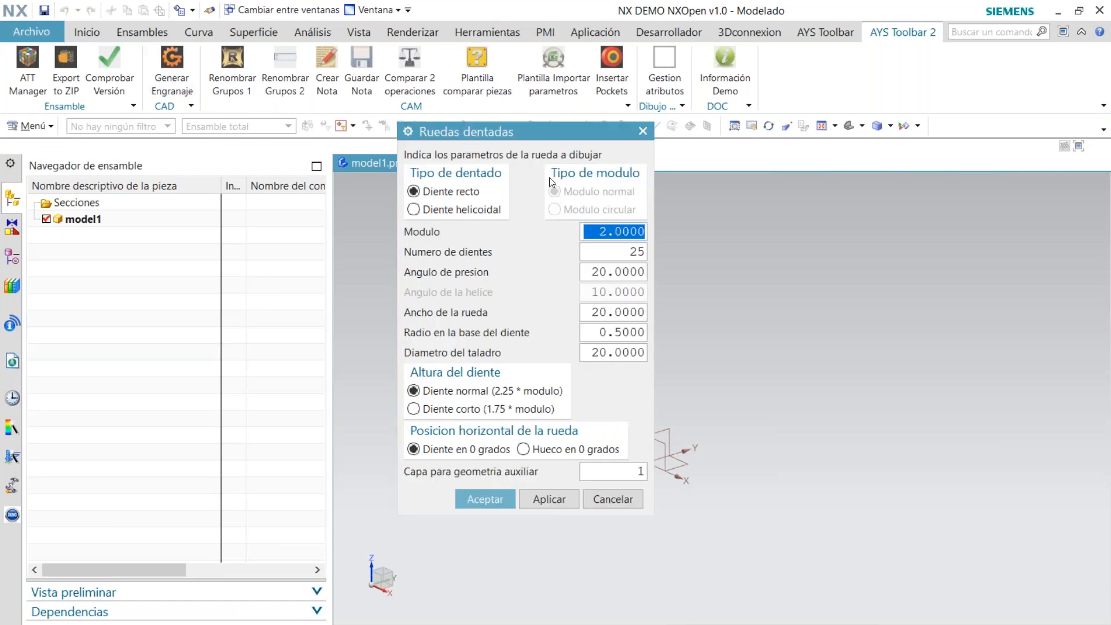
pyautogui.moveTo(539, 130); pyautogui.dragTo(470, 148)
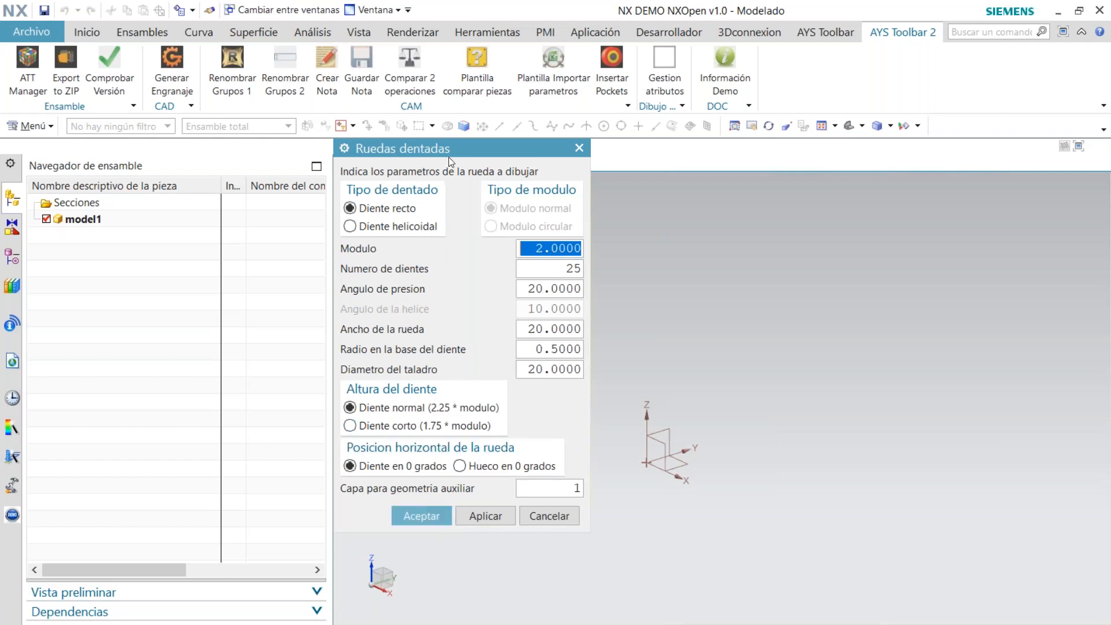
pyautogui.moveTo(449, 148); pyautogui.dragTo(241, 182)
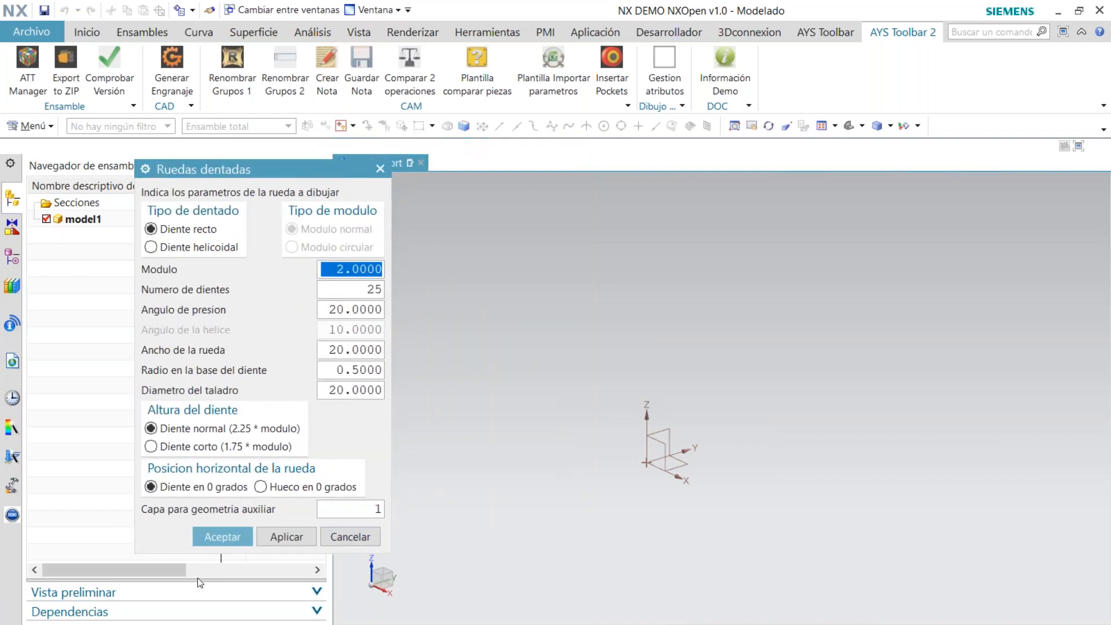
pyautogui.click(221, 534)
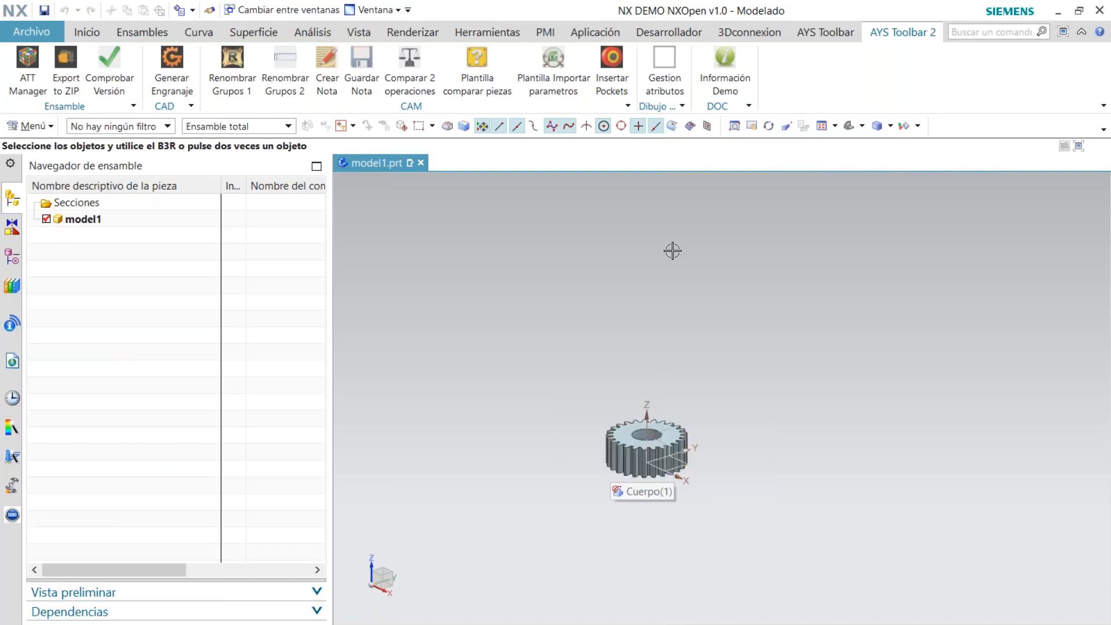
pyautogui.moveTo(640, 397); pyautogui.dragTo(593, 486, button='middle')
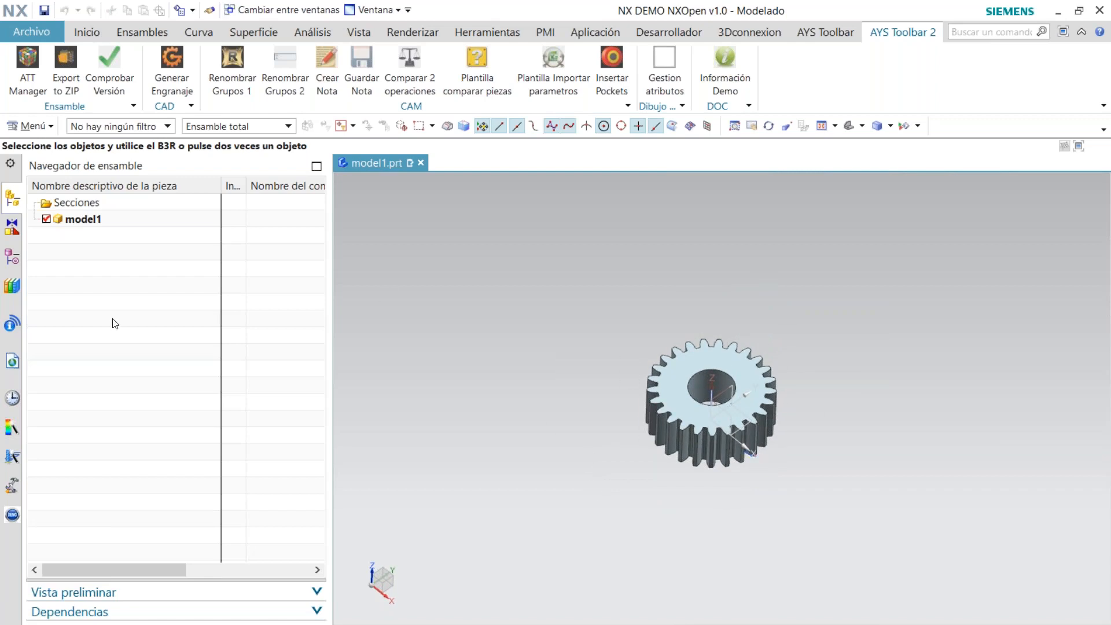
# Delete all features in the model history, from the datum coordinate system through the gear's edge blend
pyautogui.click(16, 255)
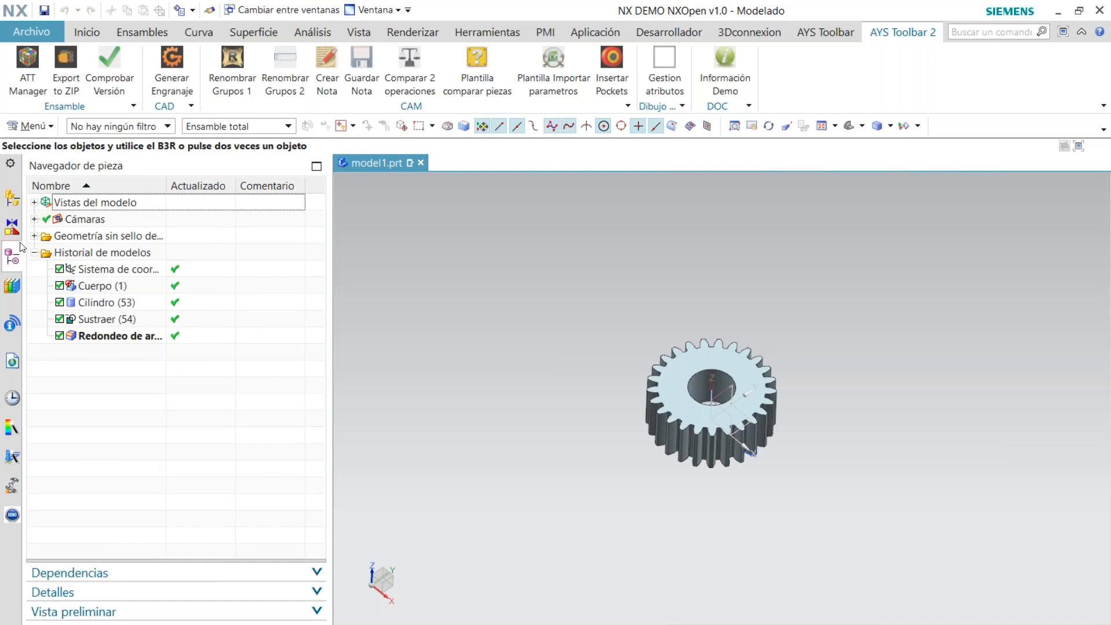
pyautogui.click(146, 339)
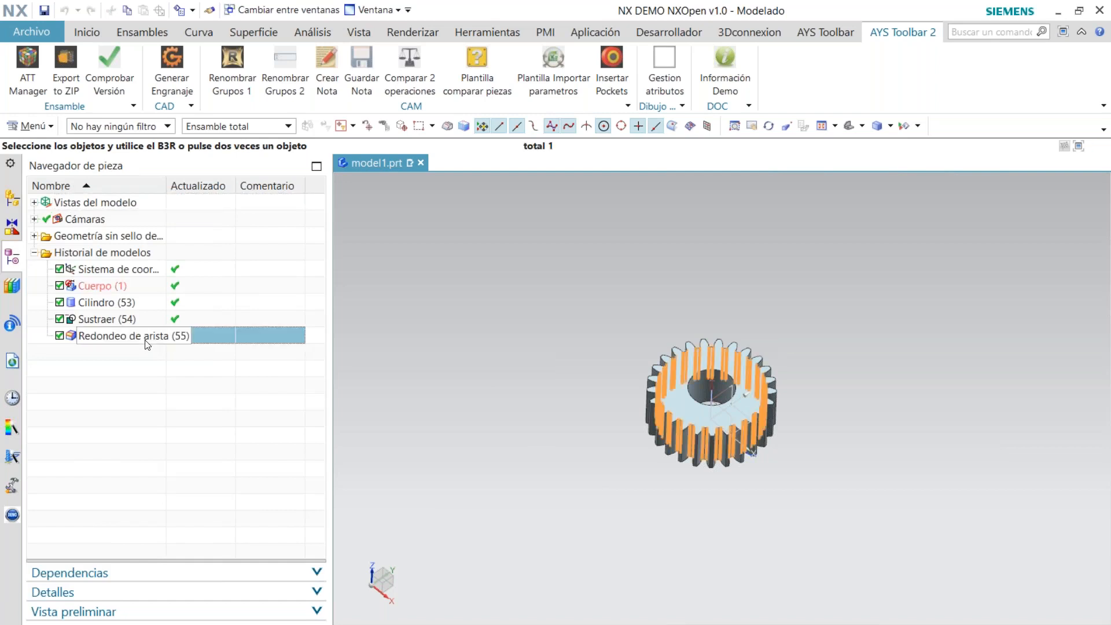
pyautogui.keyDown('ctrl'); pyautogui.click(143, 270); pyautogui.keyUp('ctrl')
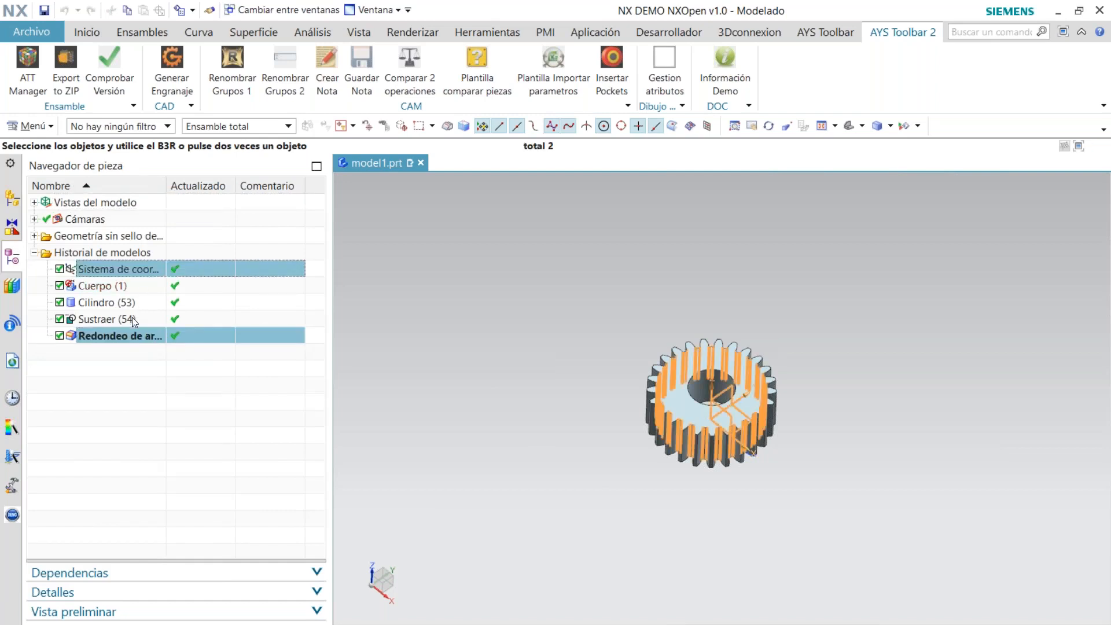
pyautogui.click(134, 337)
pyautogui.keyDown('shift'); pyautogui.click(139, 270); pyautogui.keyUp('shift')
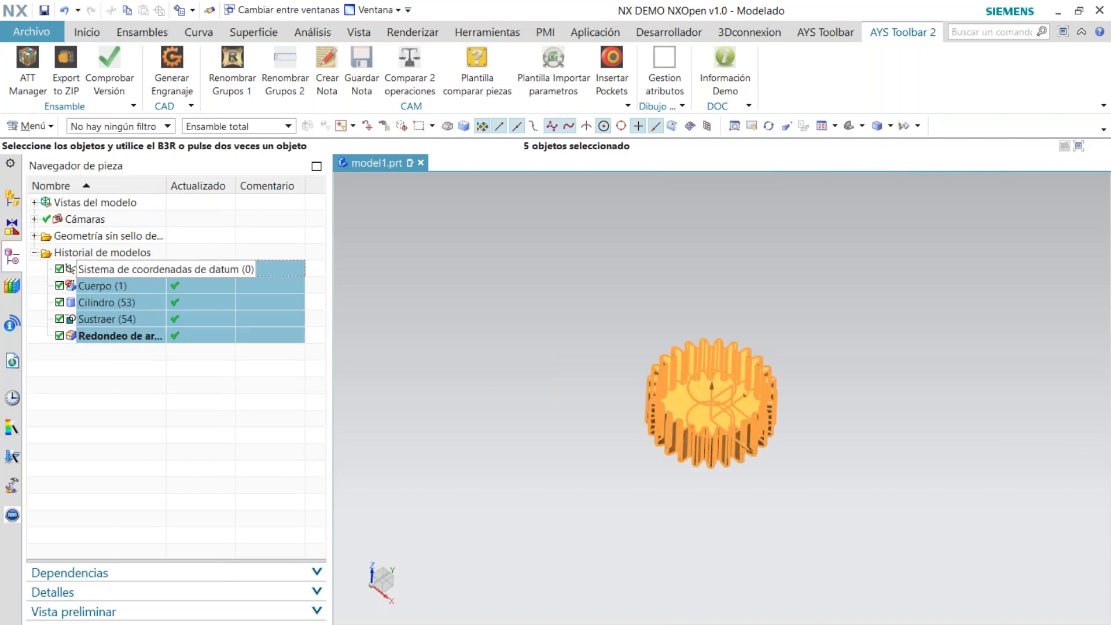
pyautogui.rightClick(139, 269)
pyautogui.click(187, 449)
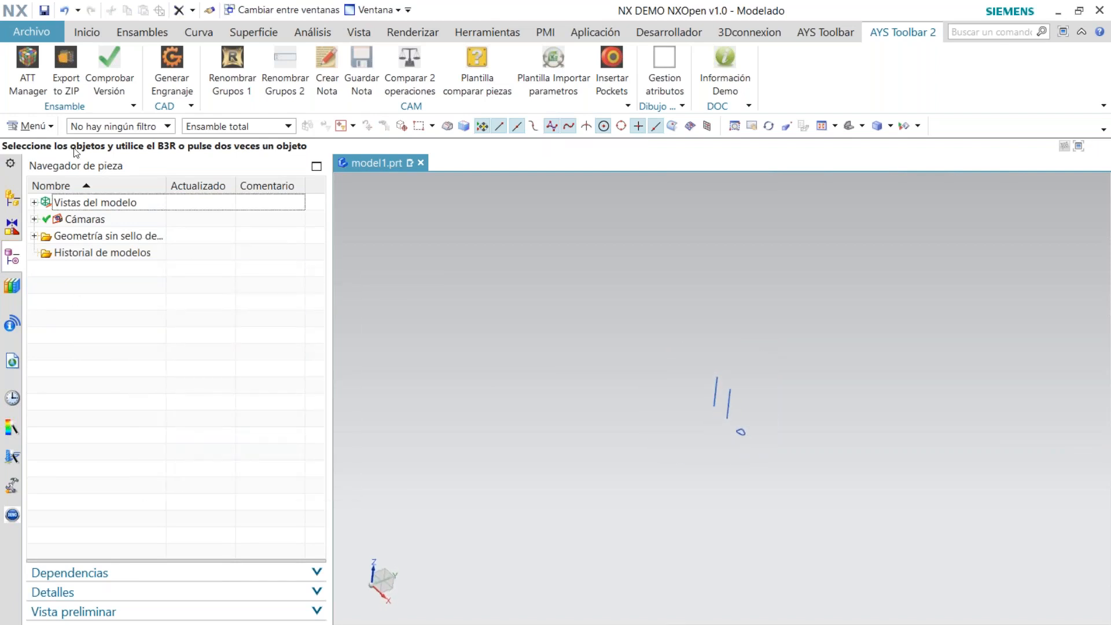
# Generate a helical gear with normal module 2, 15 teeth, helix angle 10, width 35 and bore diameter 10
pyautogui.click(167, 72)
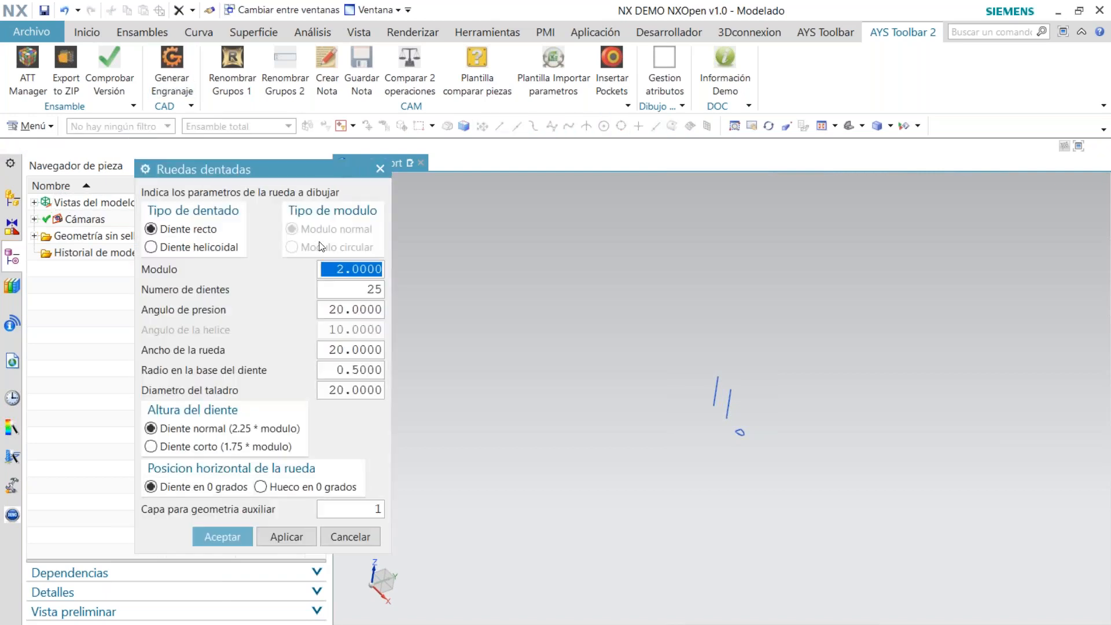
pyautogui.click(151, 247)
pyautogui.doubleClick(365, 290)
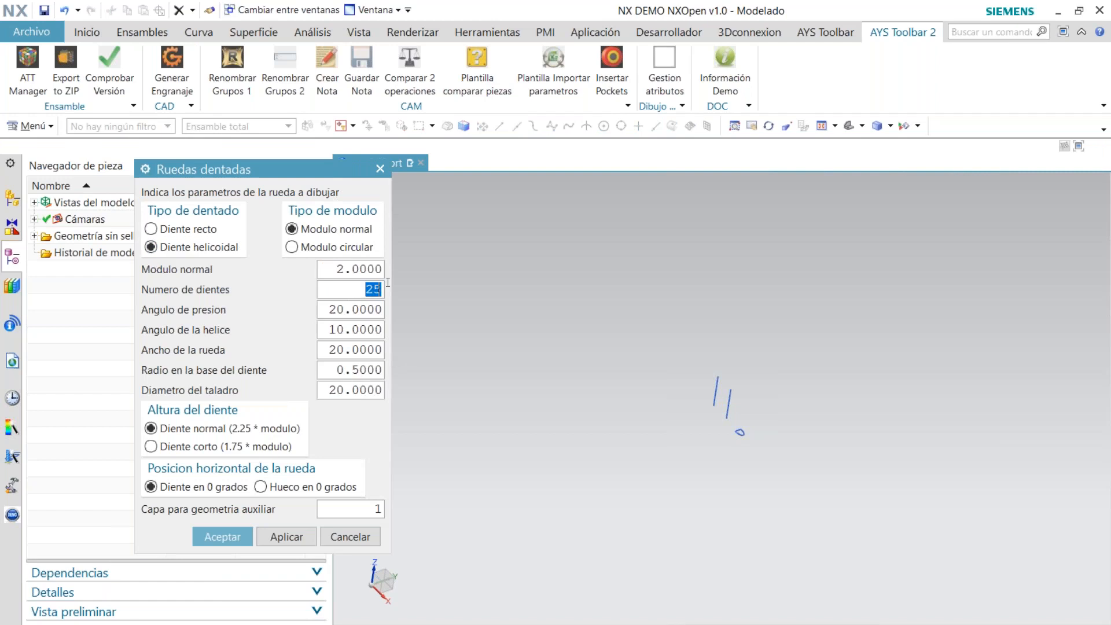
pyautogui.write('15')
pyautogui.click(343, 390)
pyautogui.moveTo(342, 390); pyautogui.dragTo(329, 391)
pyautogui.write('10')
pyautogui.moveTo(344, 350); pyautogui.dragTo(331, 350)
pyautogui.write('35')
pyautogui.click(220, 535)
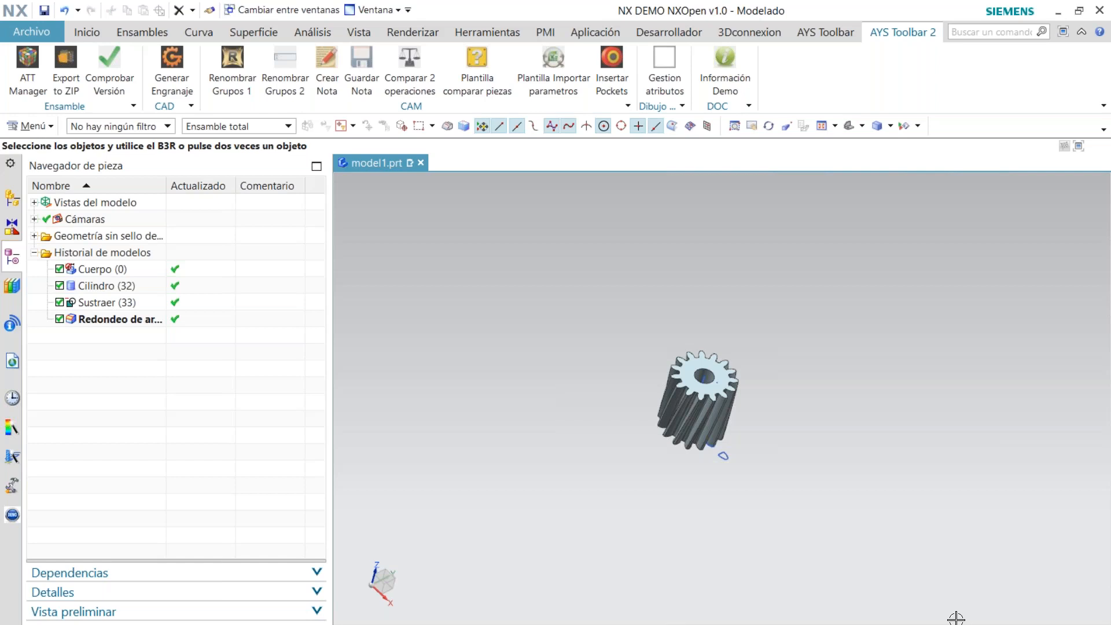
# Exit the NX DEMO NXOpen session without saving model1.prt
pyautogui.click(1099, 14)
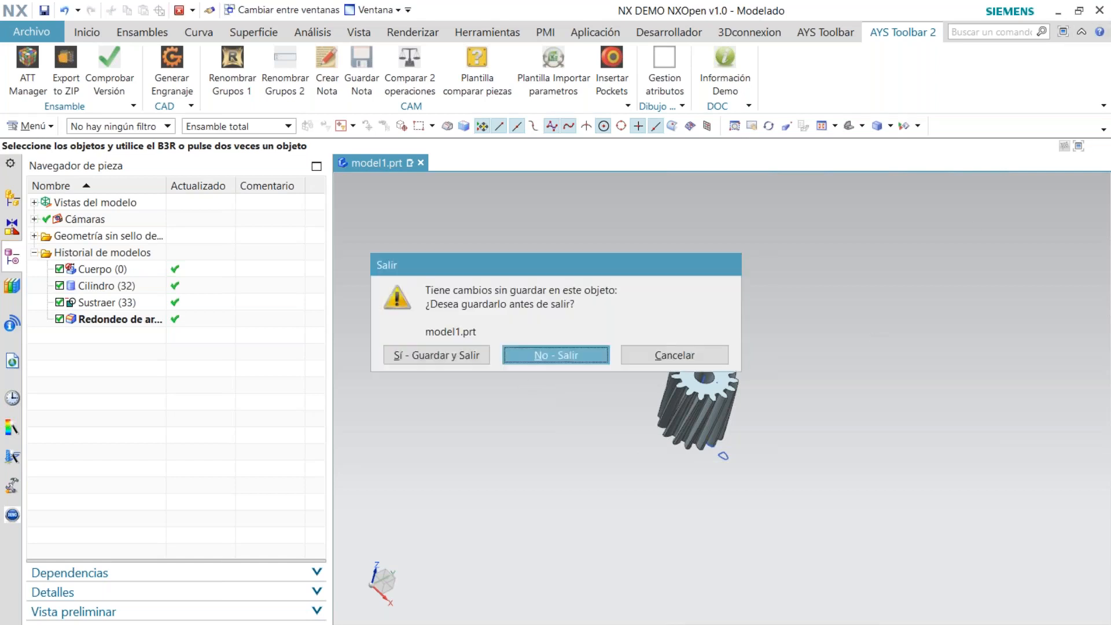
pyautogui.press('Return')
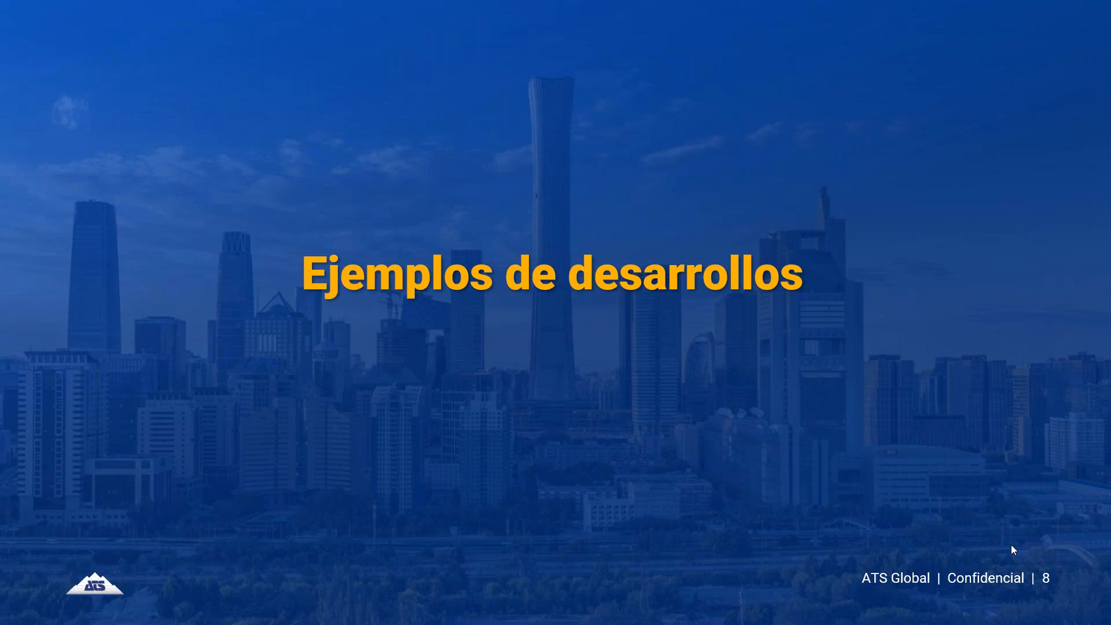
# Switch to the Demo Probing session and open the Pieza_ejemplo_Palpados part from the Renishaw - NX2007 templates
pyautogui.moveTo(555, 624); pyautogui.dragTo(619, 1)
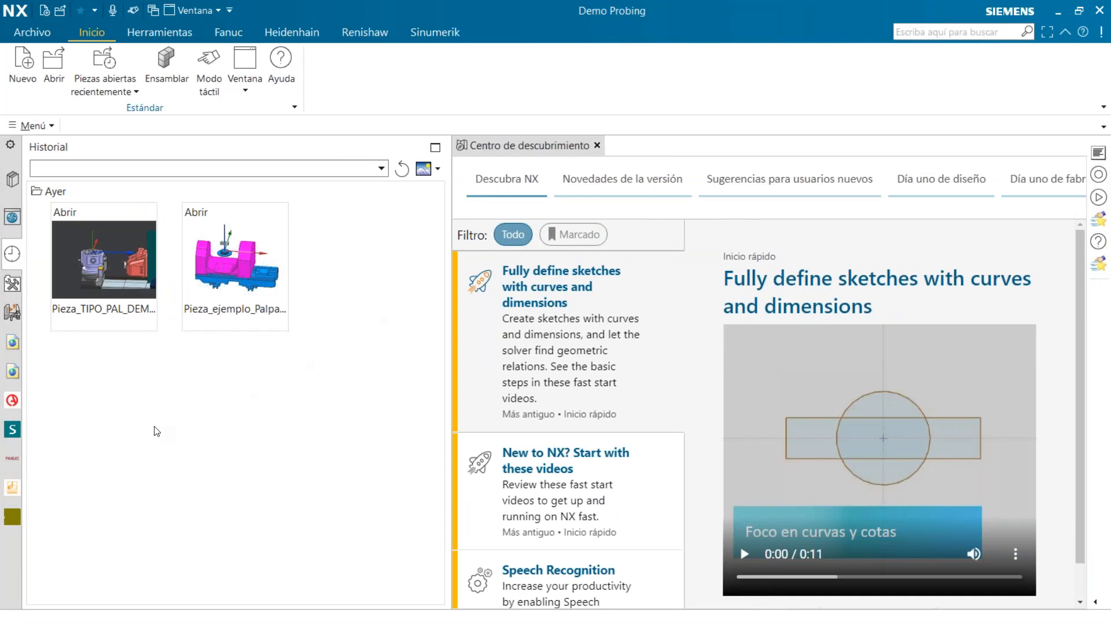
pyautogui.click(13, 491)
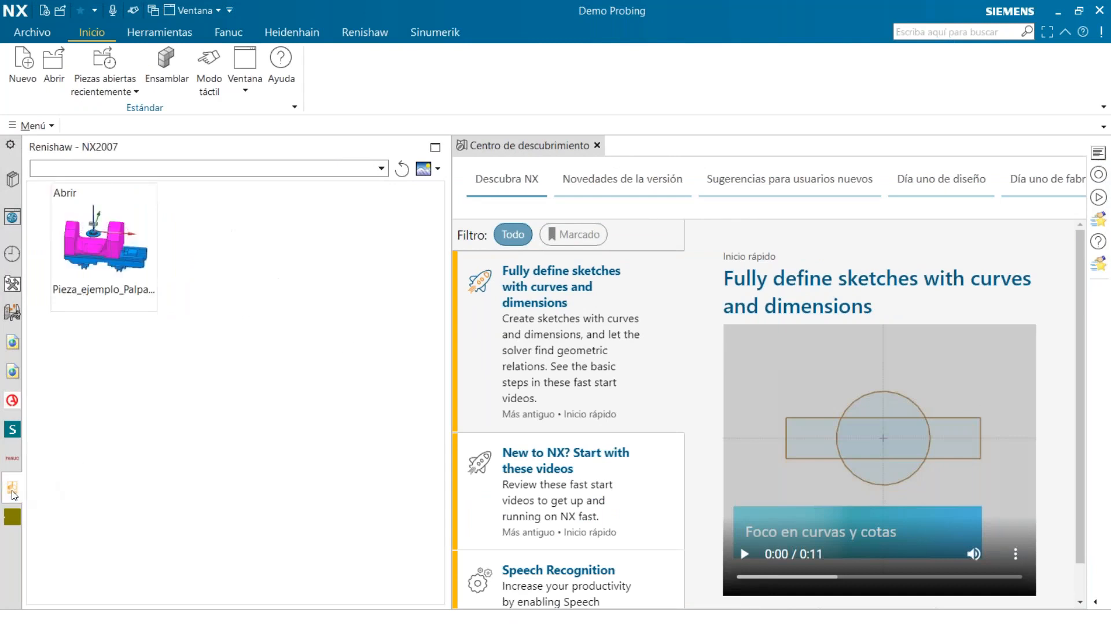
pyautogui.click(118, 270)
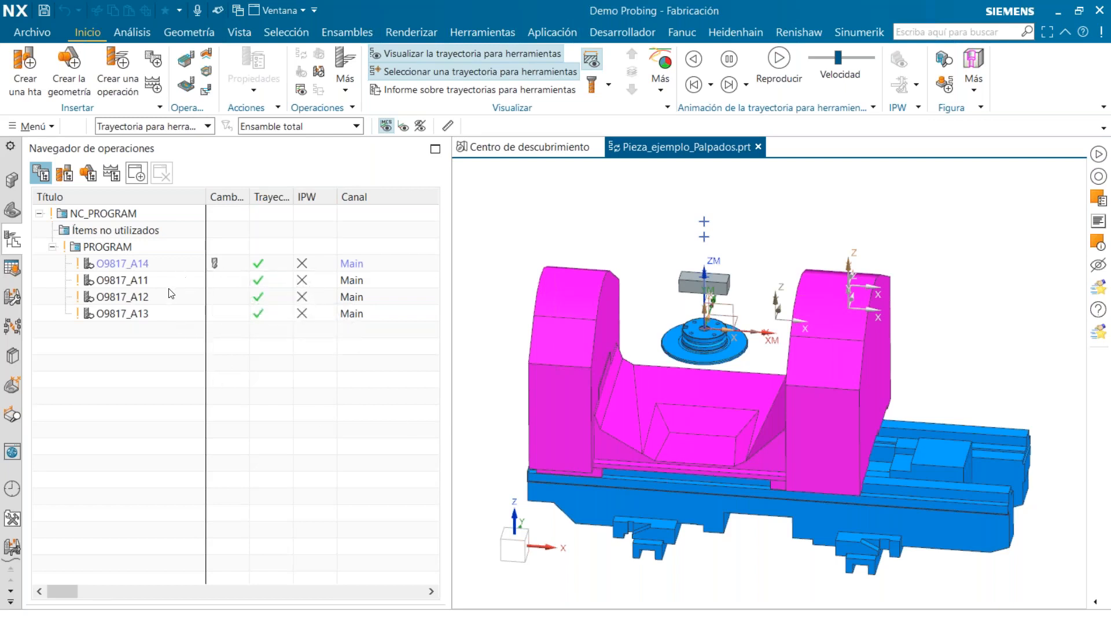
# Copy the O9817_A14 probing operation and paste the copy inside the PROGRAM group
pyautogui.click(140, 266)
pyautogui.rightClick(141, 266)
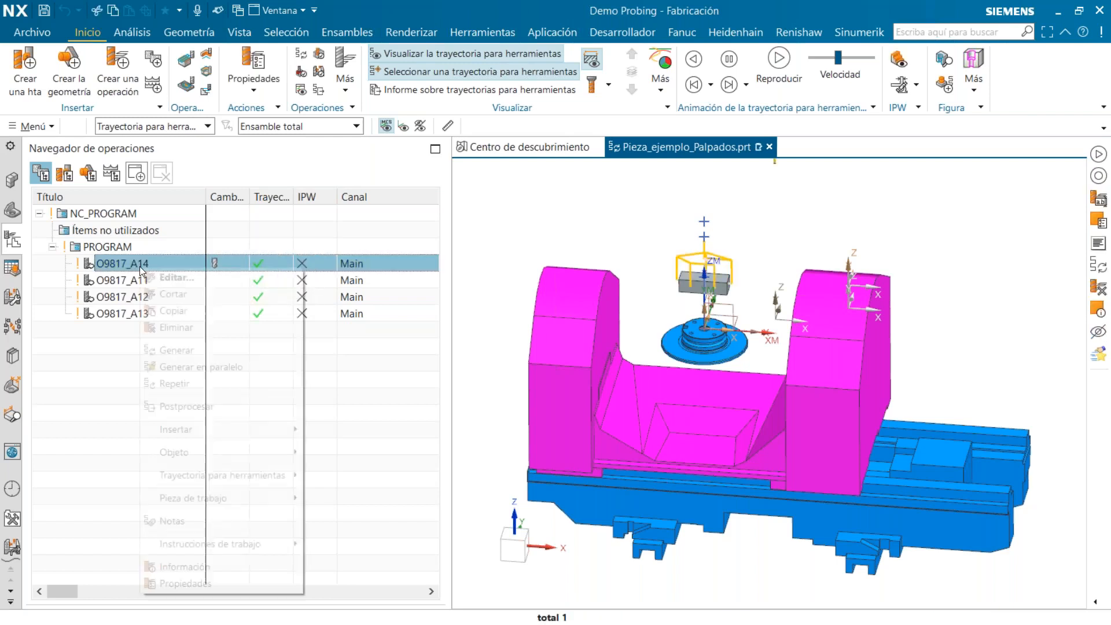
pyautogui.click(200, 310)
pyautogui.rightClick(111, 247)
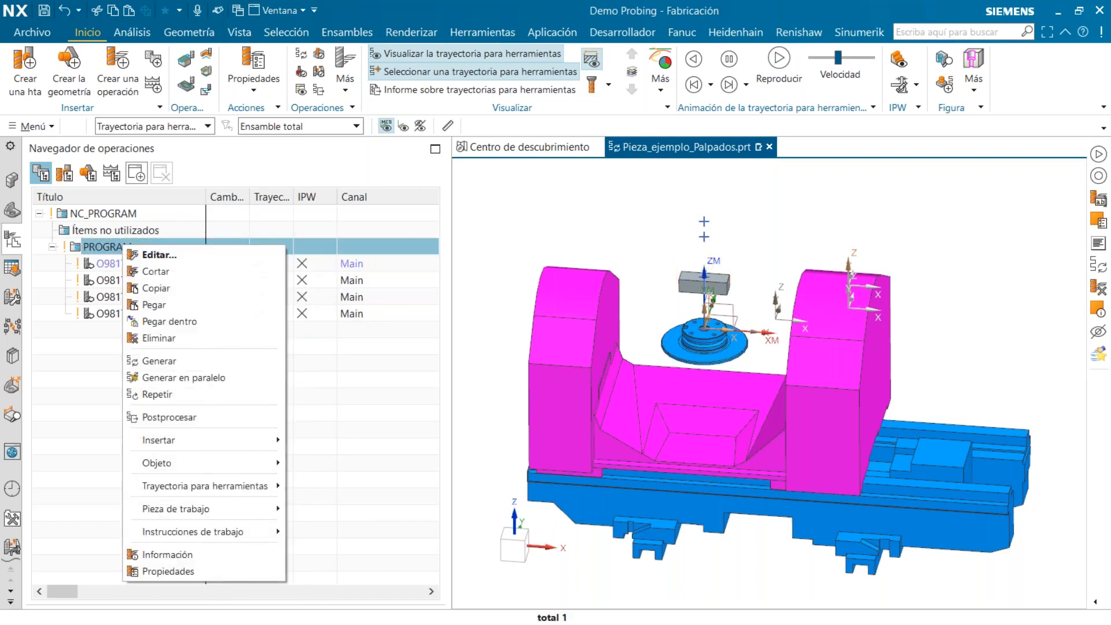
pyautogui.click(277, 300)
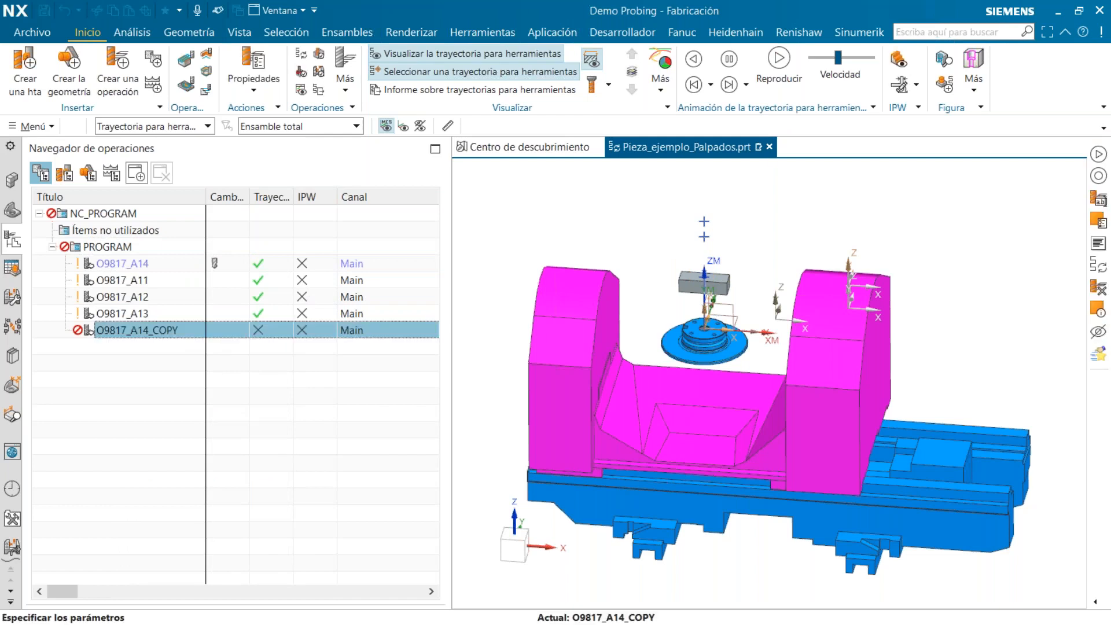
# Open the copied O9817_A14_COPY operation for editing and display its user parameters
pyautogui.doubleClick(90, 329)
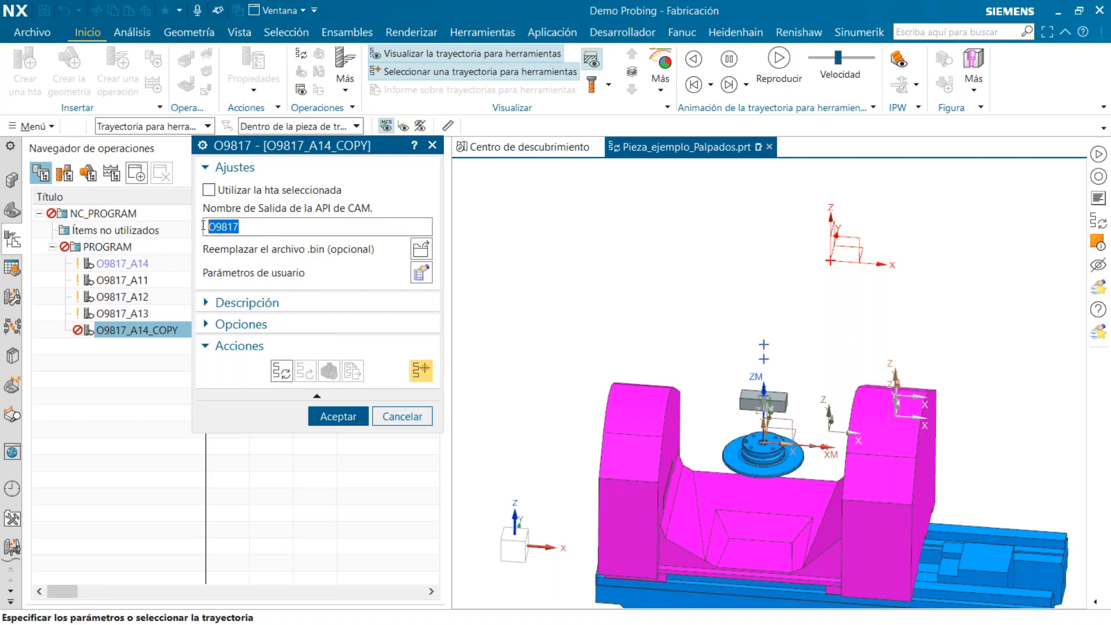
pyautogui.click(253, 228)
pyautogui.click(419, 274)
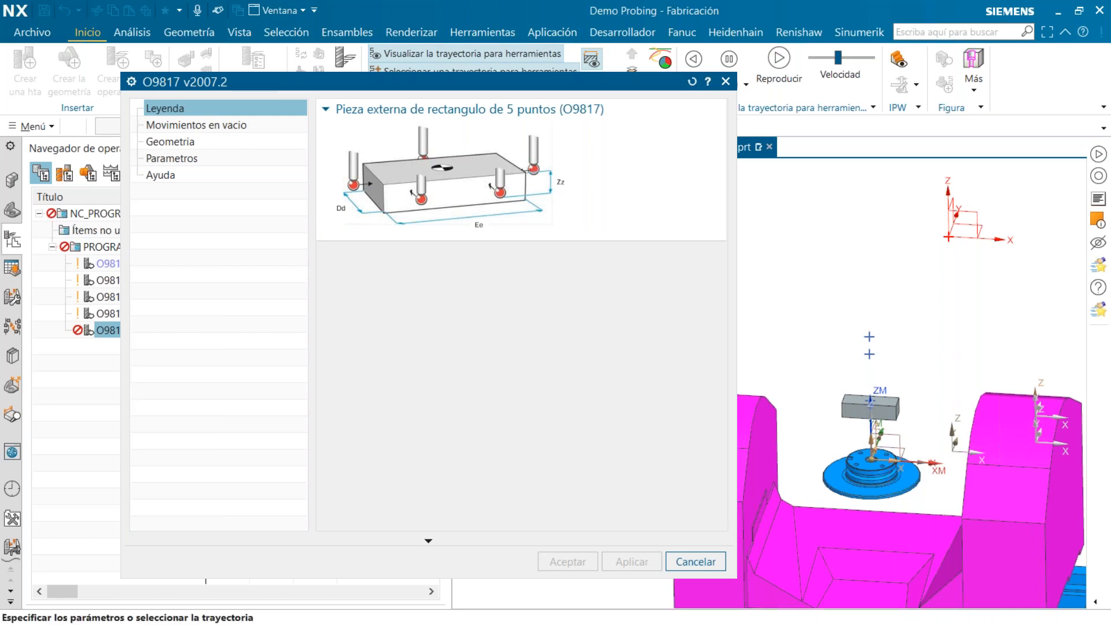
# In the non-cutting moves, set the departure point to Ninguno and move the start point up to Z 310
pyautogui.click(194, 125)
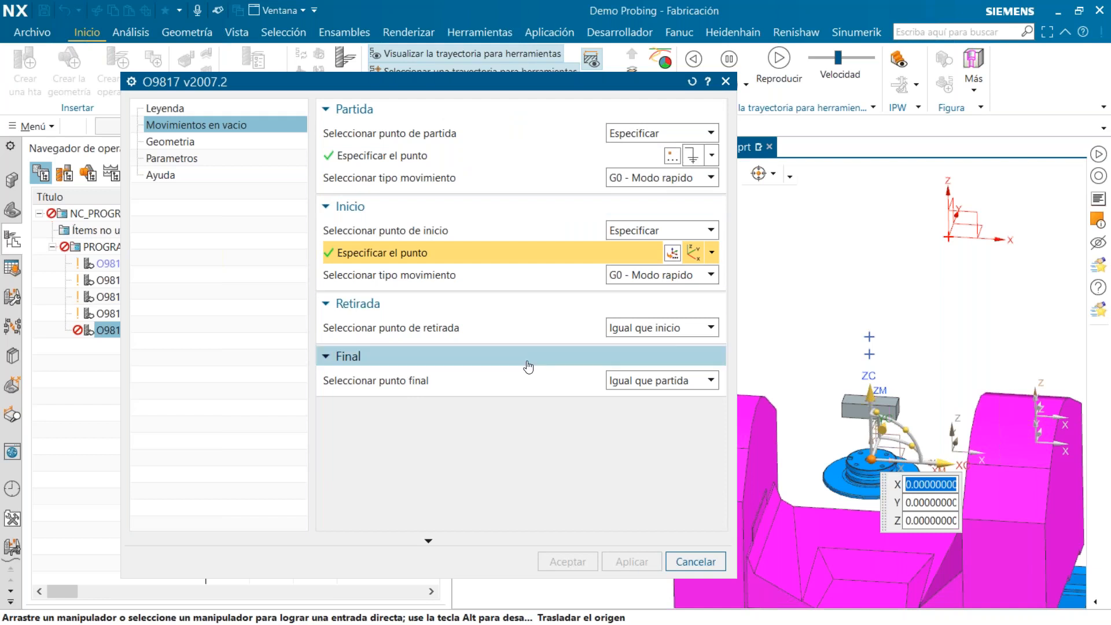
pyautogui.click(686, 133)
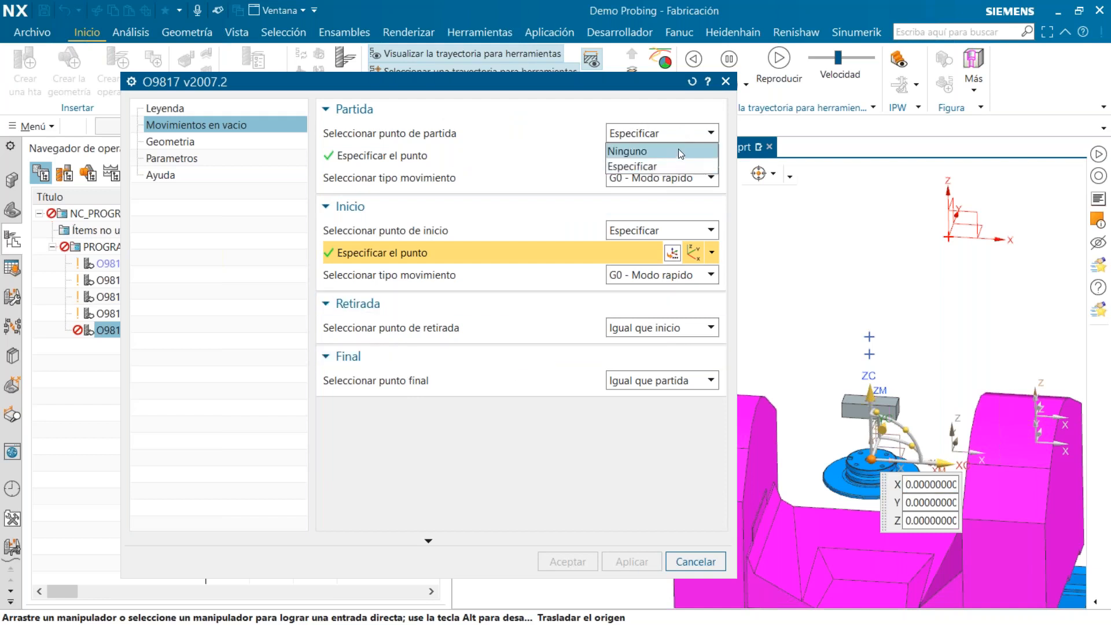
pyautogui.click(679, 151)
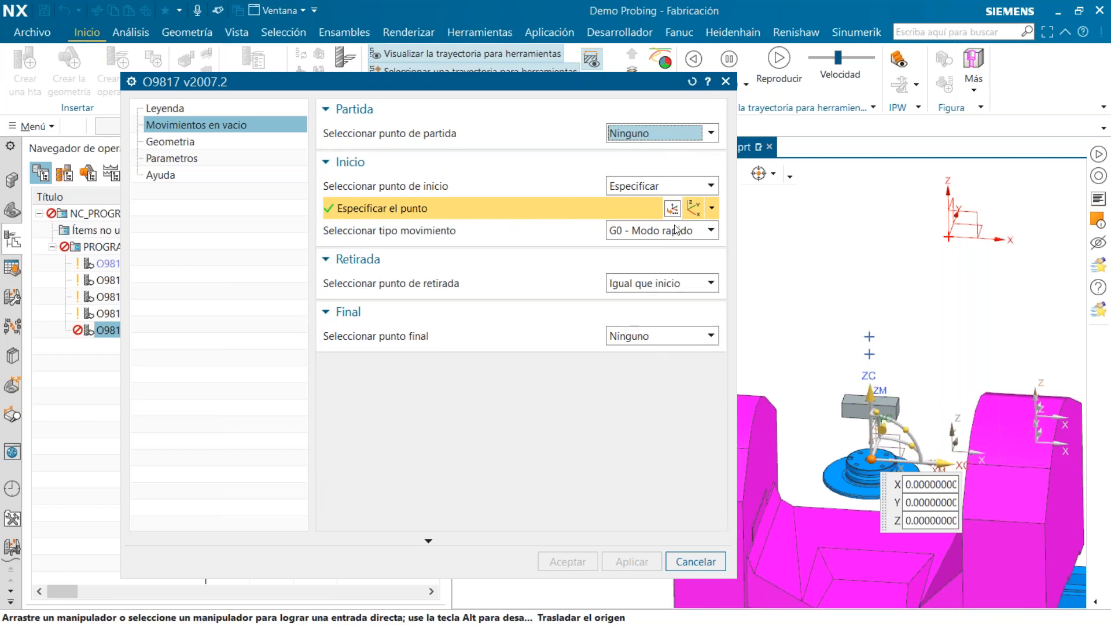
pyautogui.moveTo(869, 395); pyautogui.dragTo(875, 291)
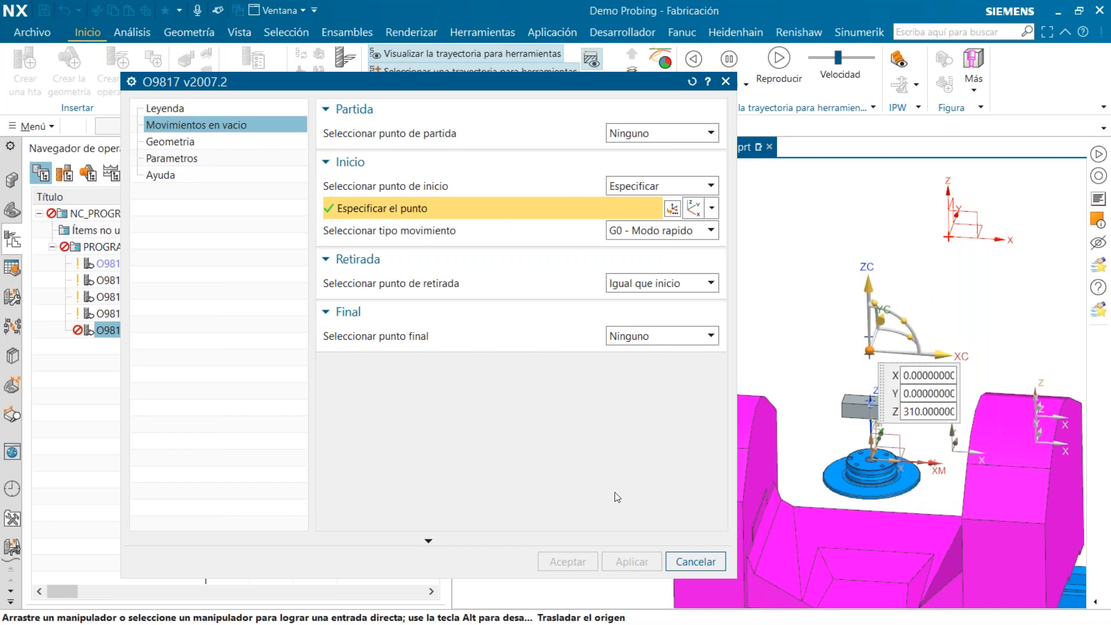
# Specify the two opposite end faces of the block as the Longitud X (Dd) planes
pyautogui.click(200, 142)
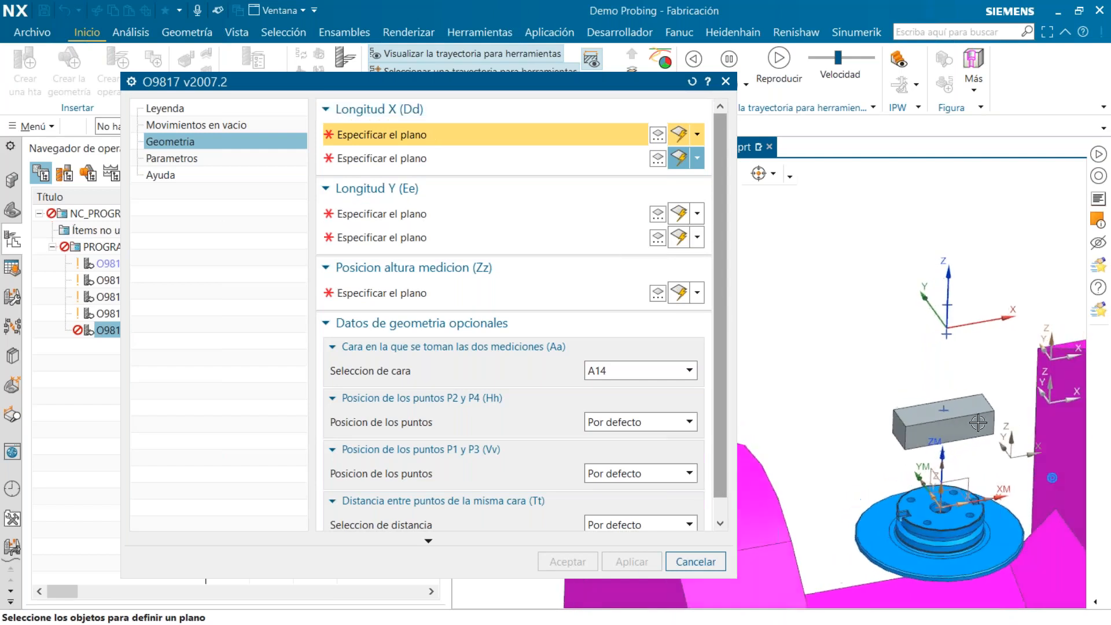
pyautogui.click(433, 154)
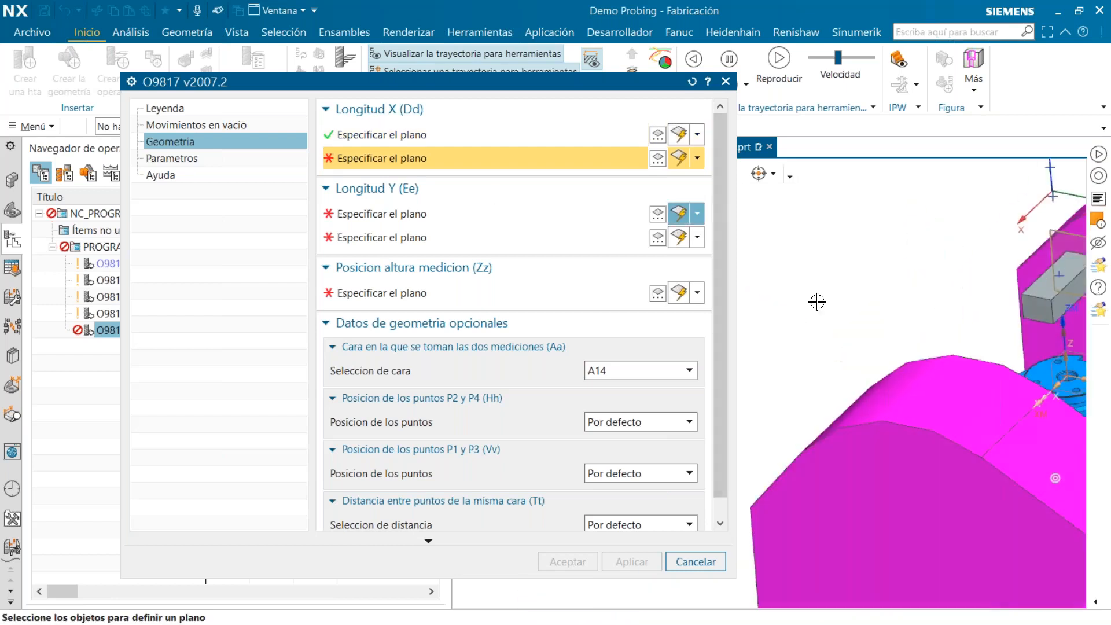
pyautogui.click(1031, 319)
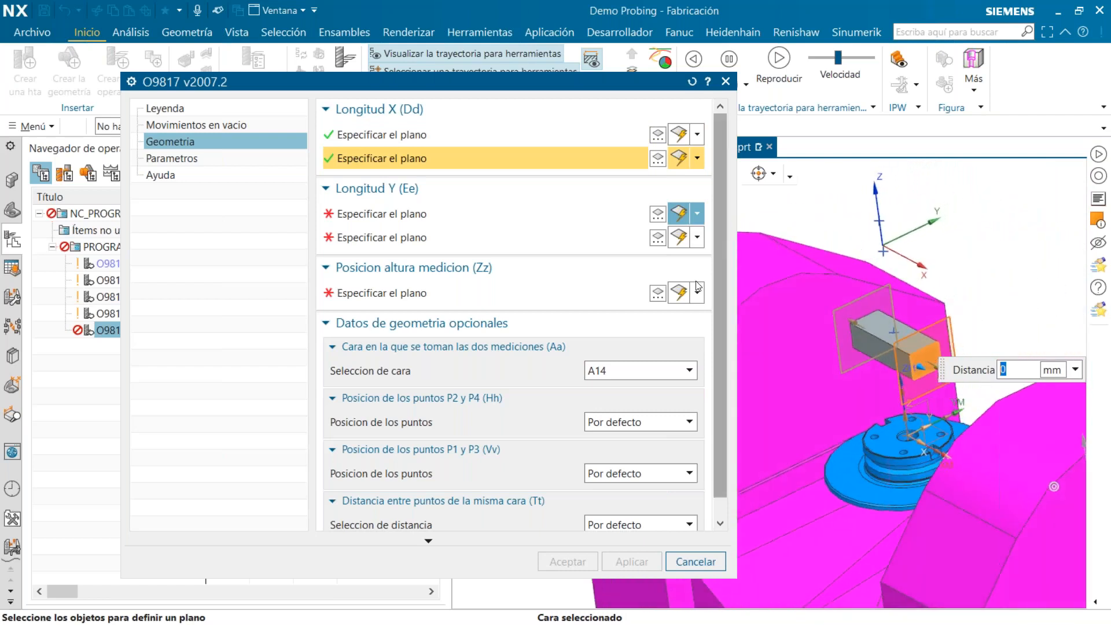
# Specify the two opposite long side faces of the block as the Longitud Y (Ee) planes
pyautogui.click(396, 214)
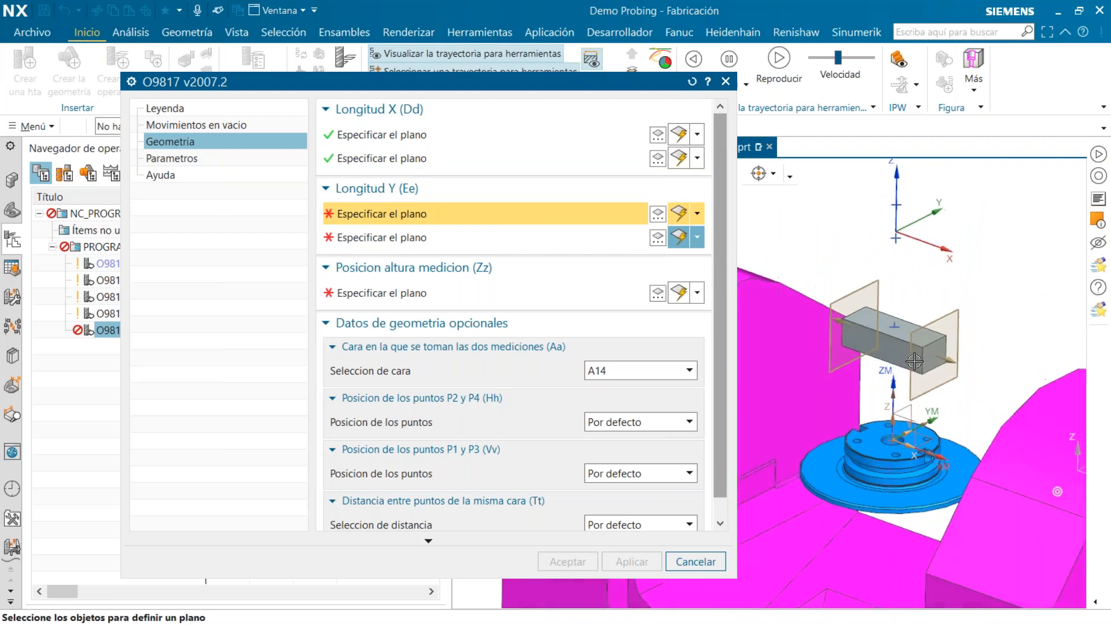
pyautogui.click(883, 349)
pyautogui.moveTo(882, 349); pyautogui.dragTo(925, 471, button='middle')
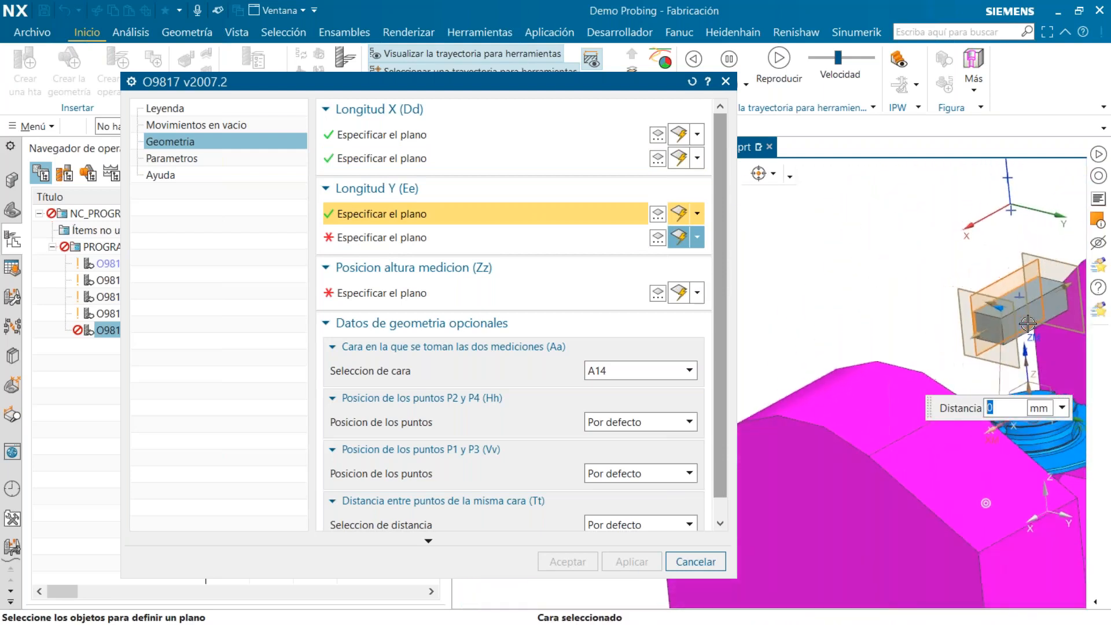
pyautogui.click(538, 243)
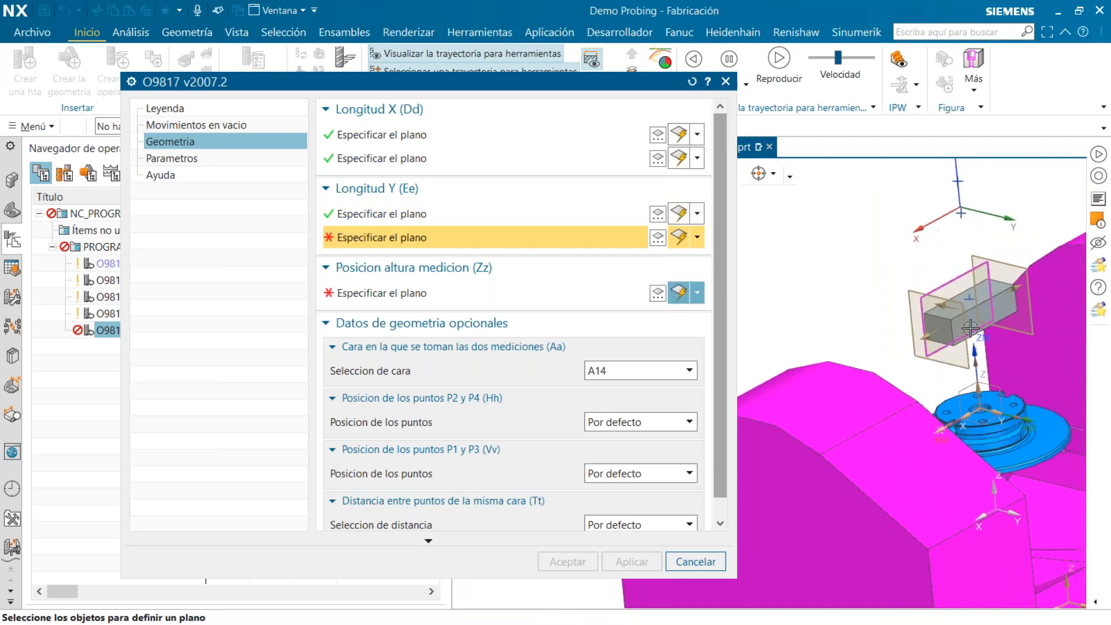
pyautogui.click(1004, 307)
pyautogui.scroll(3, 1003, 307)
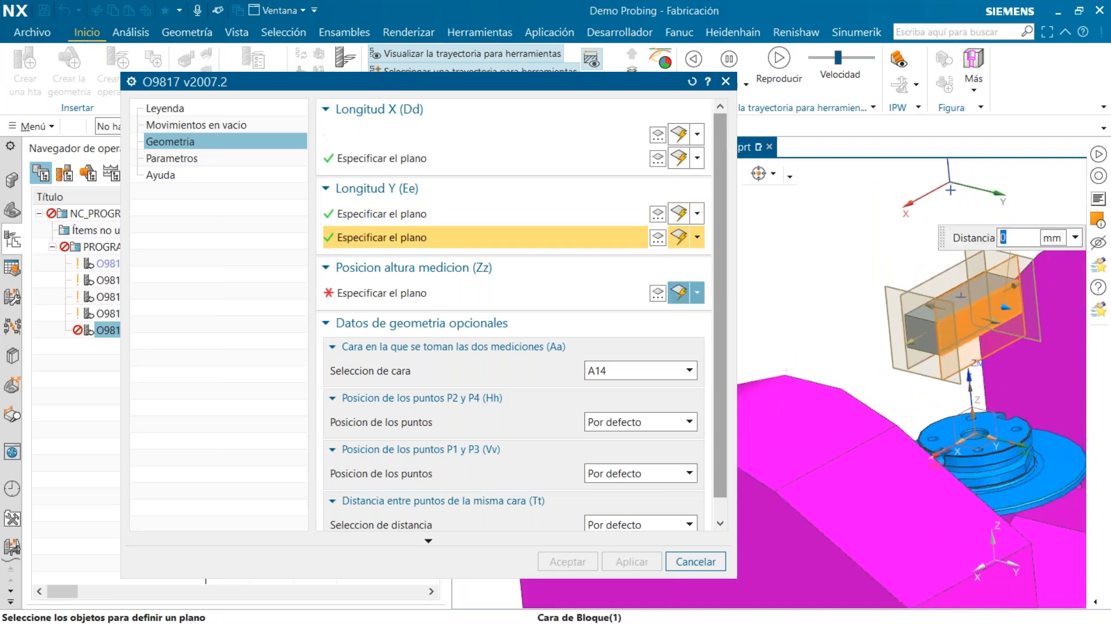
pyautogui.click(503, 303)
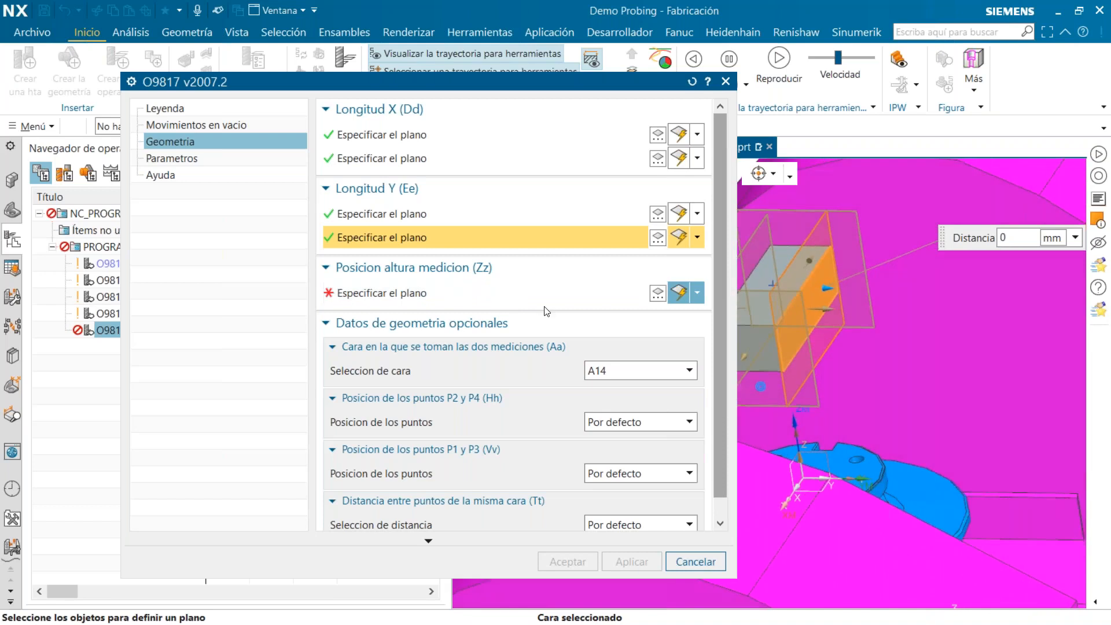
pyautogui.moveTo(737, 285); pyautogui.dragTo(810, 356, button='middle')
pyautogui.click(814, 352)
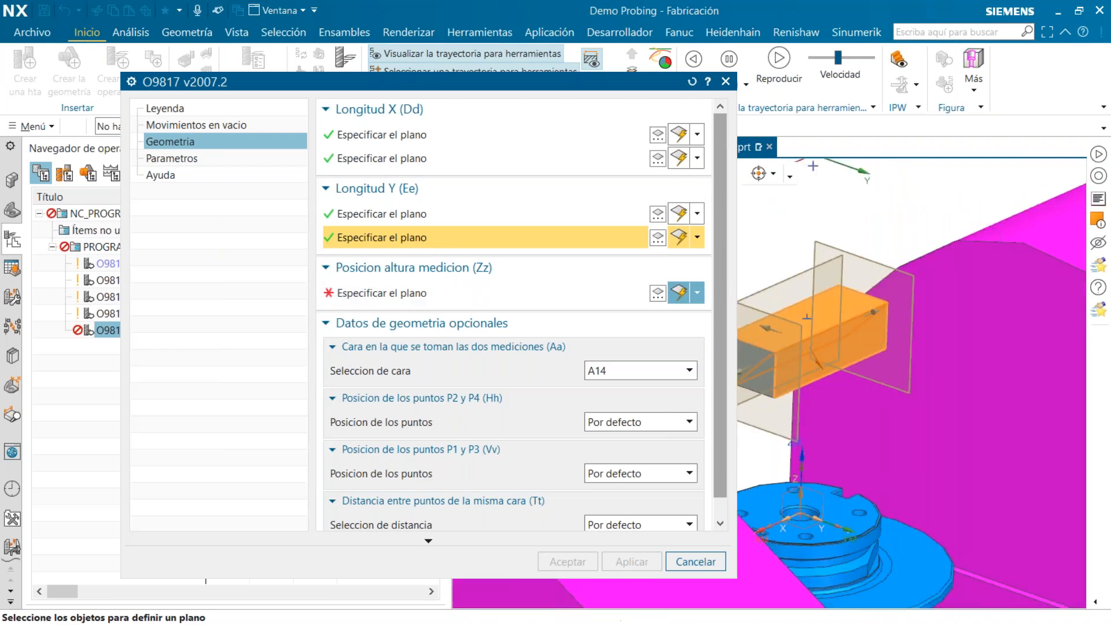
pyautogui.click(533, 216)
pyautogui.click(639, 234)
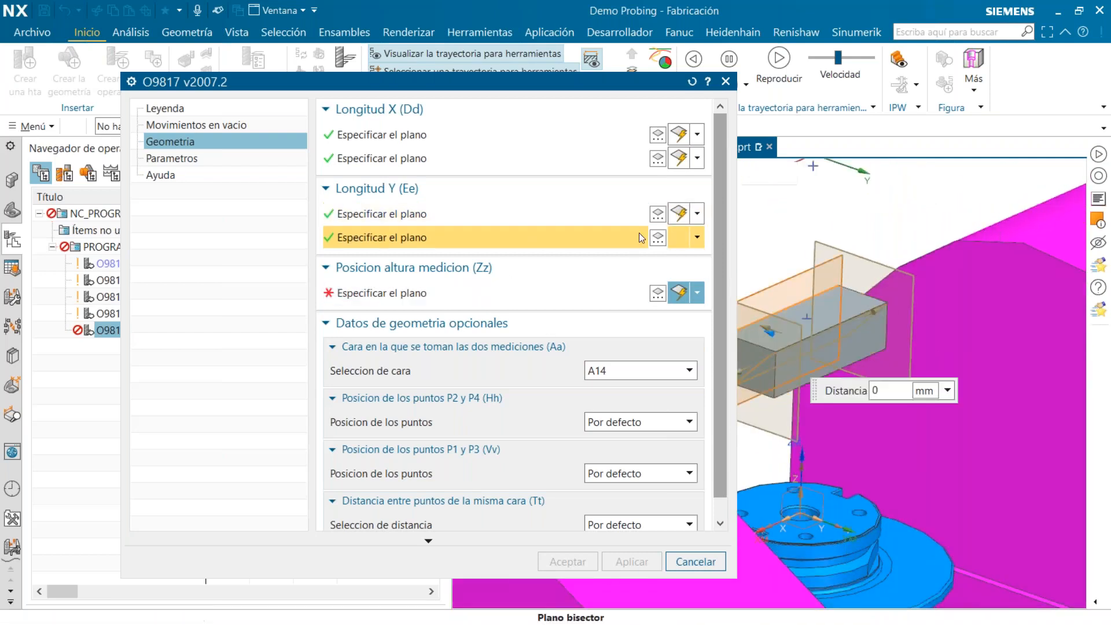
# Redefine the second Longitud Y (Ee) plane as a Deducido plane on the block's long side face, with distance 0 mm
pyautogui.click(662, 241)
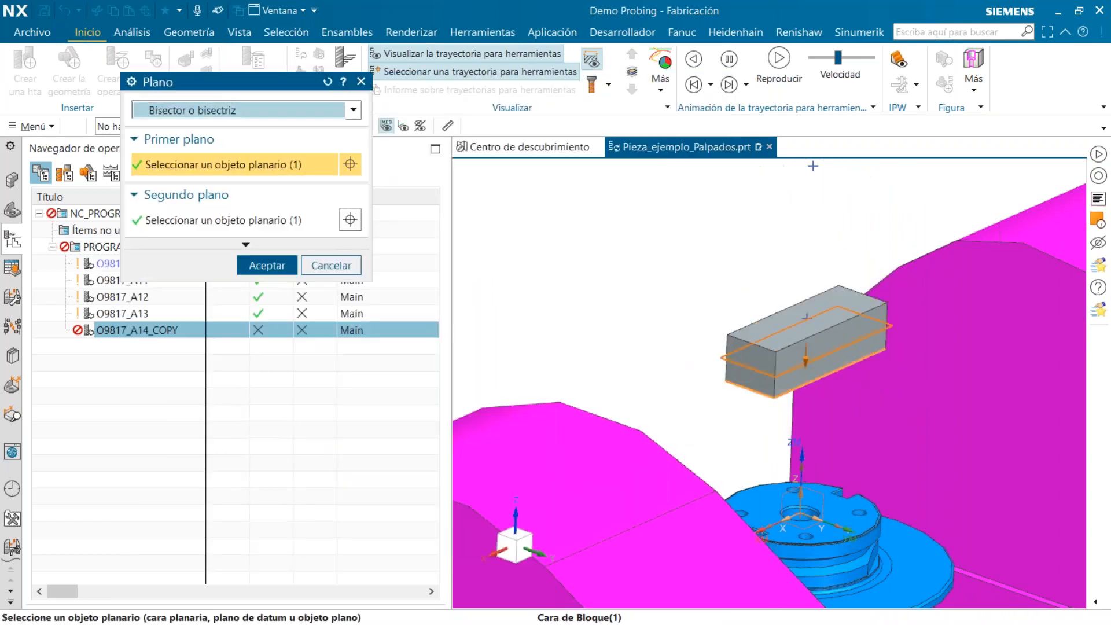
pyautogui.click(865, 352)
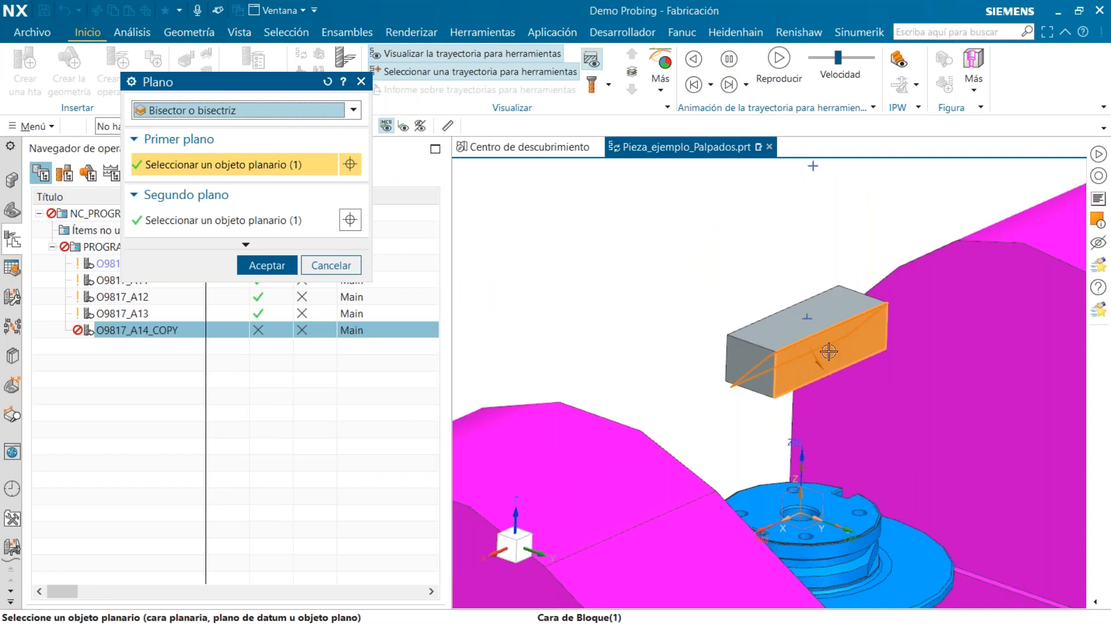
pyautogui.click(242, 110)
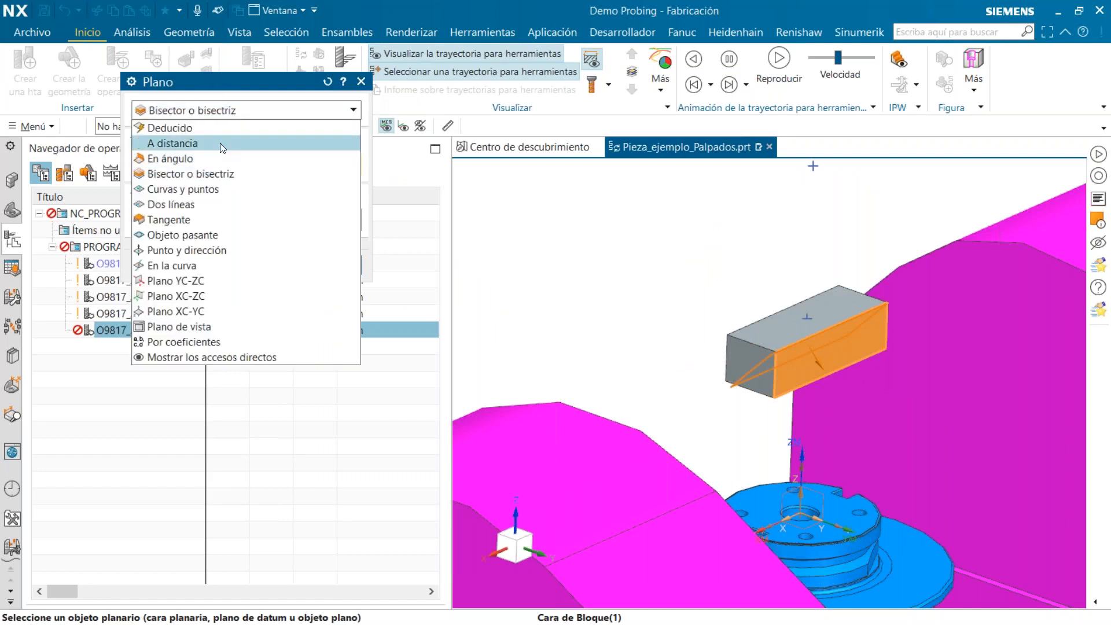
pyautogui.click(170, 127)
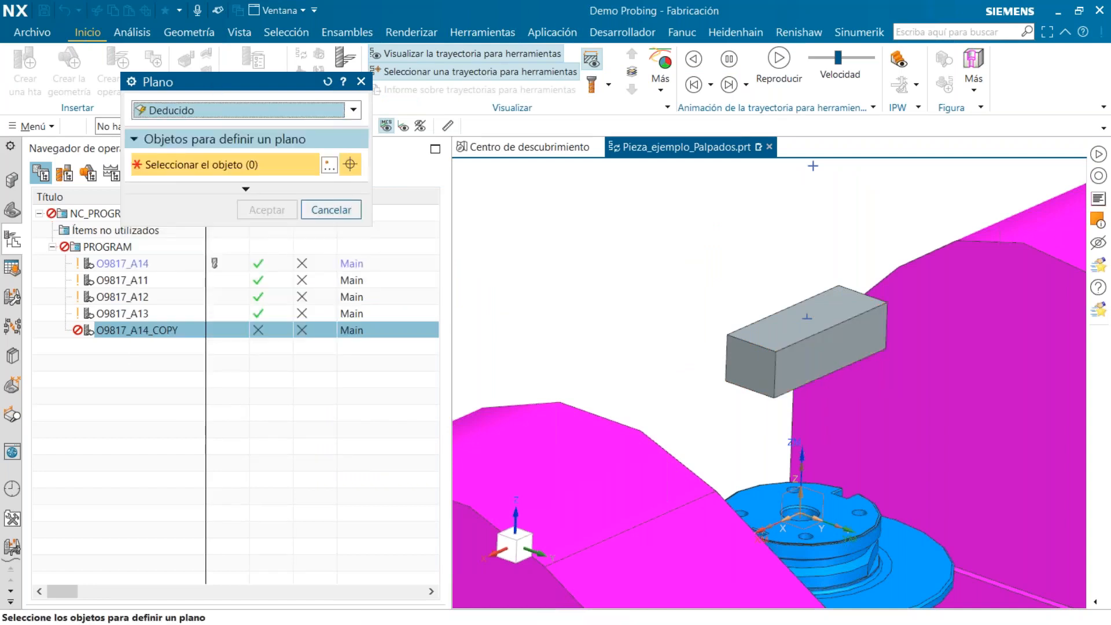
pyautogui.click(797, 362)
pyautogui.click(267, 262)
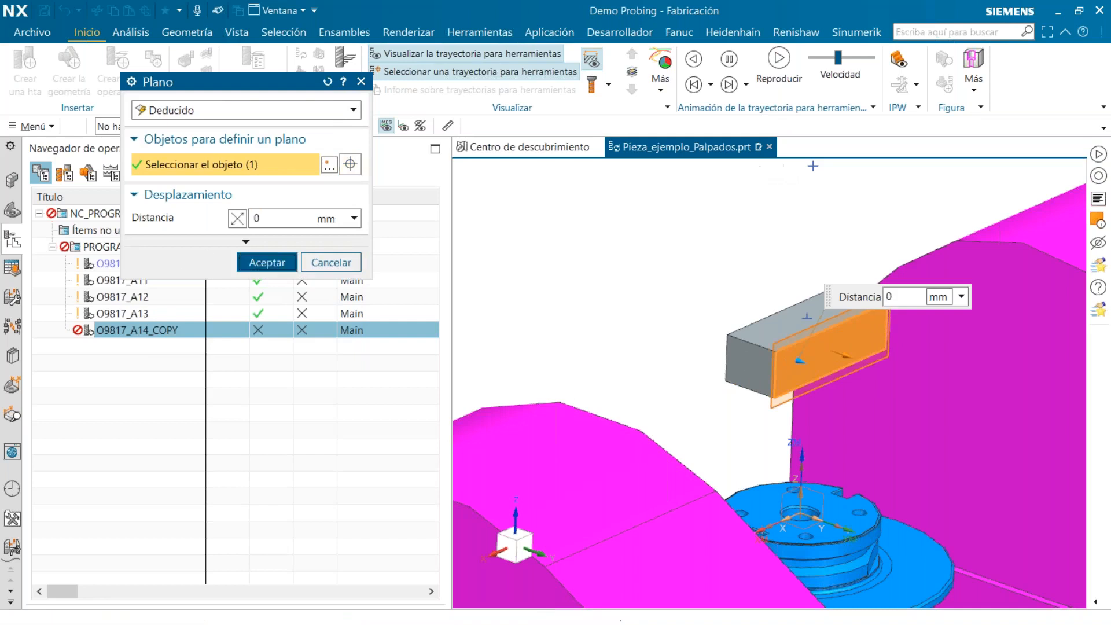
# Define the measuring height (Zz) plane from the block's top face with an offset distance of -20 mm
pyautogui.click(411, 292)
pyautogui.moveTo(868, 330); pyautogui.dragTo(868, 411, button='middle')
pyautogui.click(658, 293)
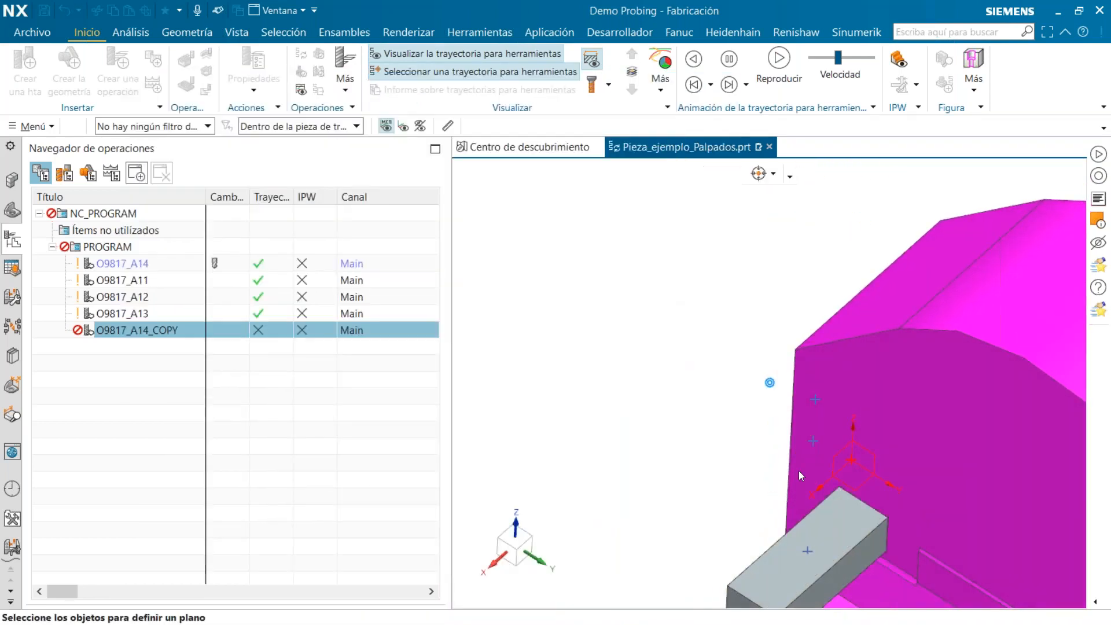
pyautogui.click(827, 546)
pyautogui.moveTo(833, 536); pyautogui.dragTo(836, 384, button='middle')
pyautogui.moveTo(836, 384); pyautogui.dragTo(862, 405)
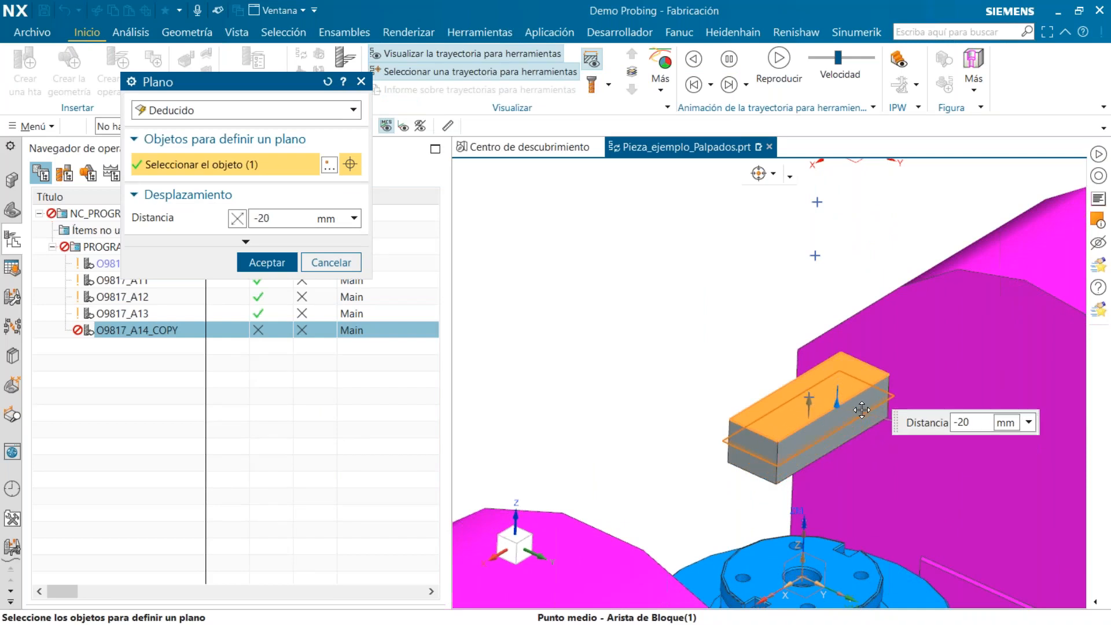
pyautogui.click(266, 262)
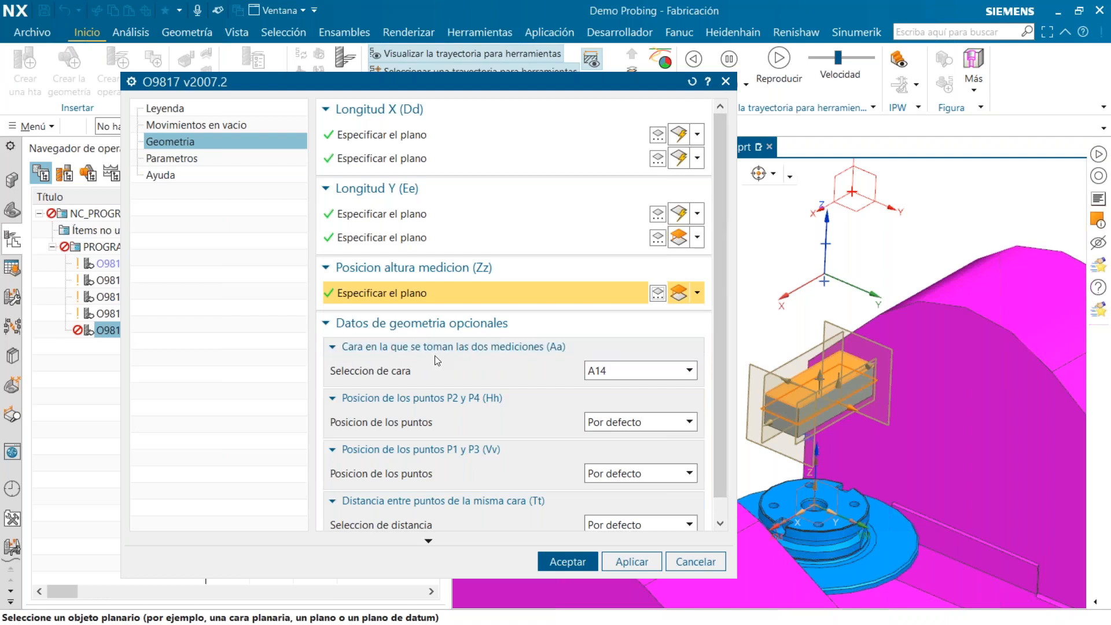
# Review the optional geometry data, then switch the probe overtravel distance type to Personalizado and back to Por defecto
pyautogui.moveTo(386, 376)
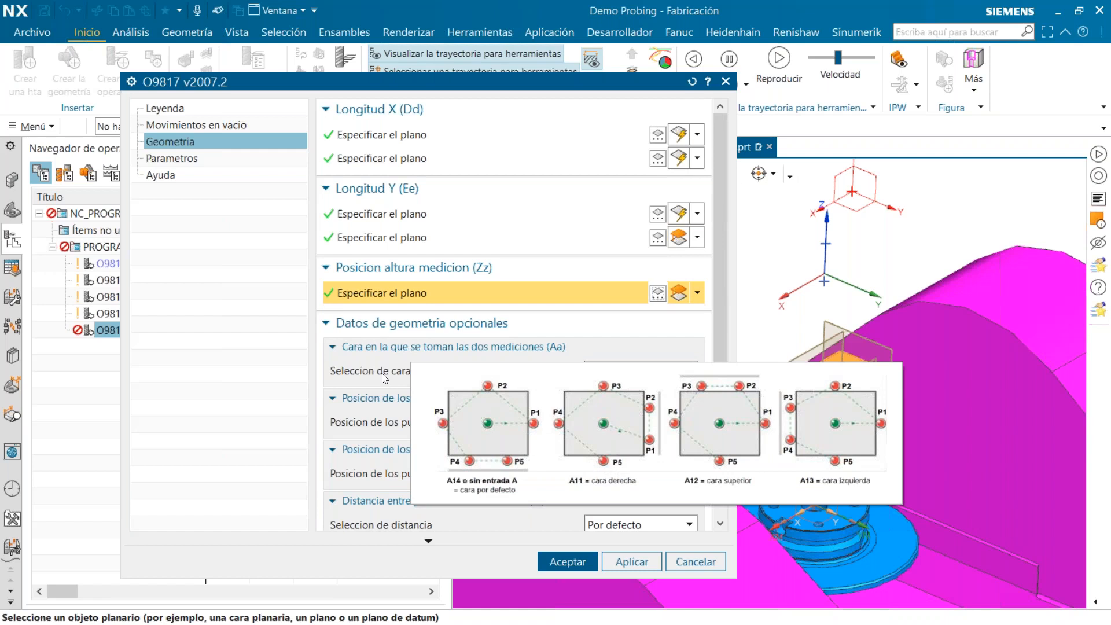
pyautogui.scroll(-1, 533, 412)
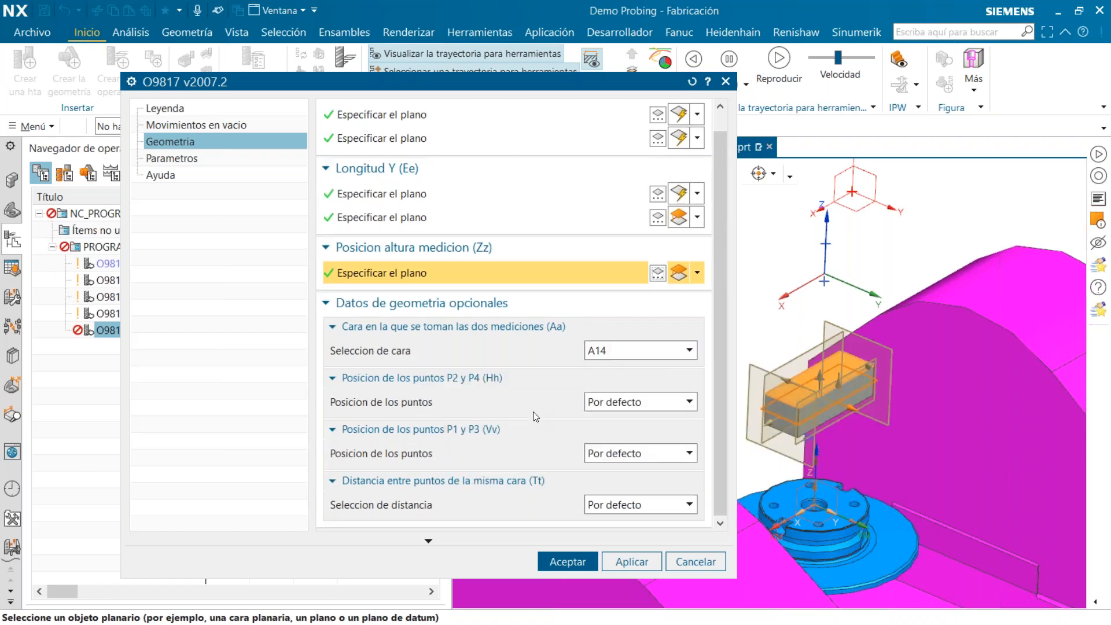
pyautogui.click(173, 158)
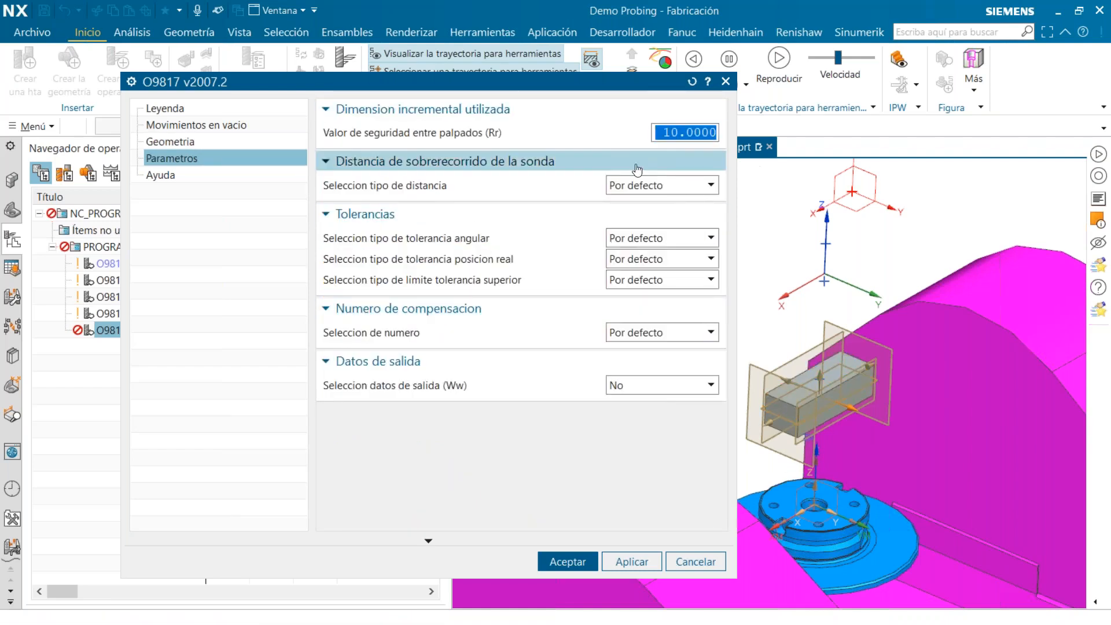
pyautogui.click(682, 188)
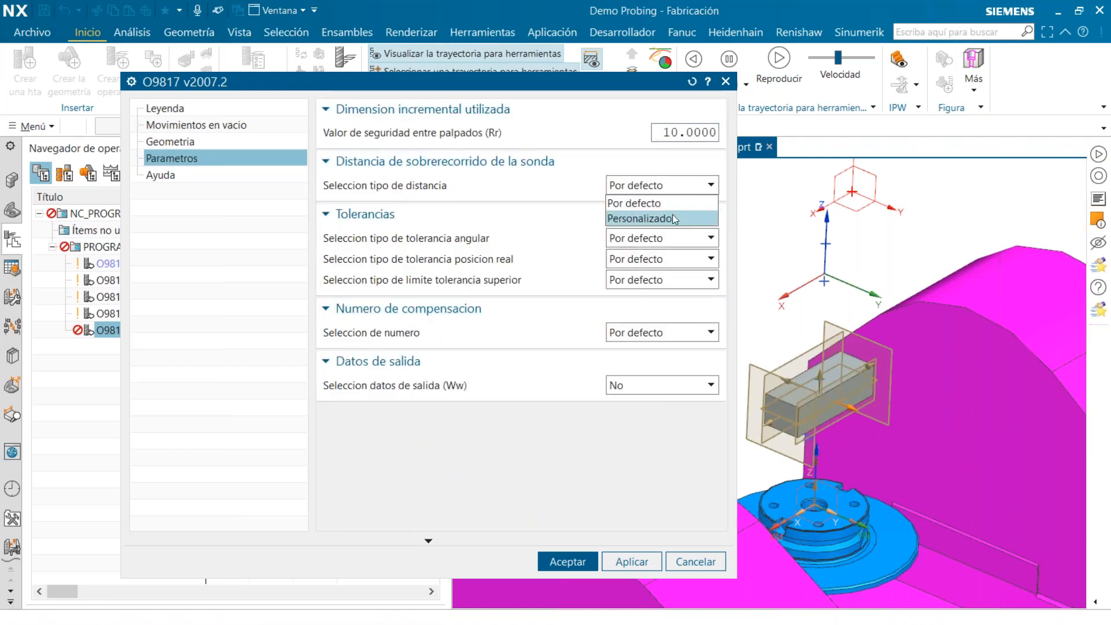
pyautogui.click(672, 218)
pyautogui.click(660, 186)
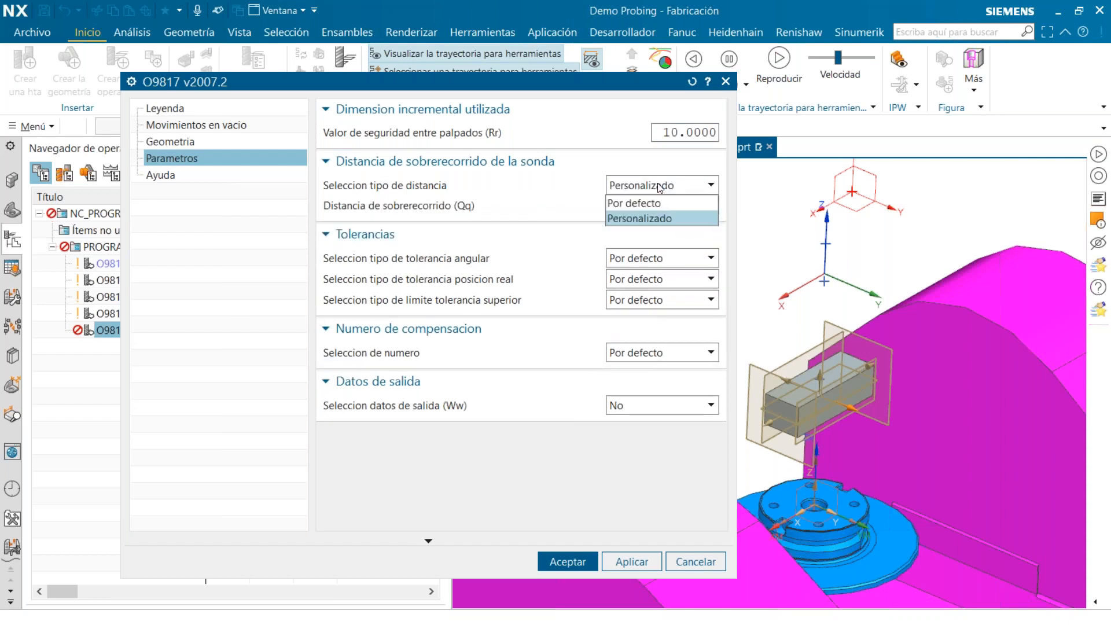
pyautogui.click(662, 202)
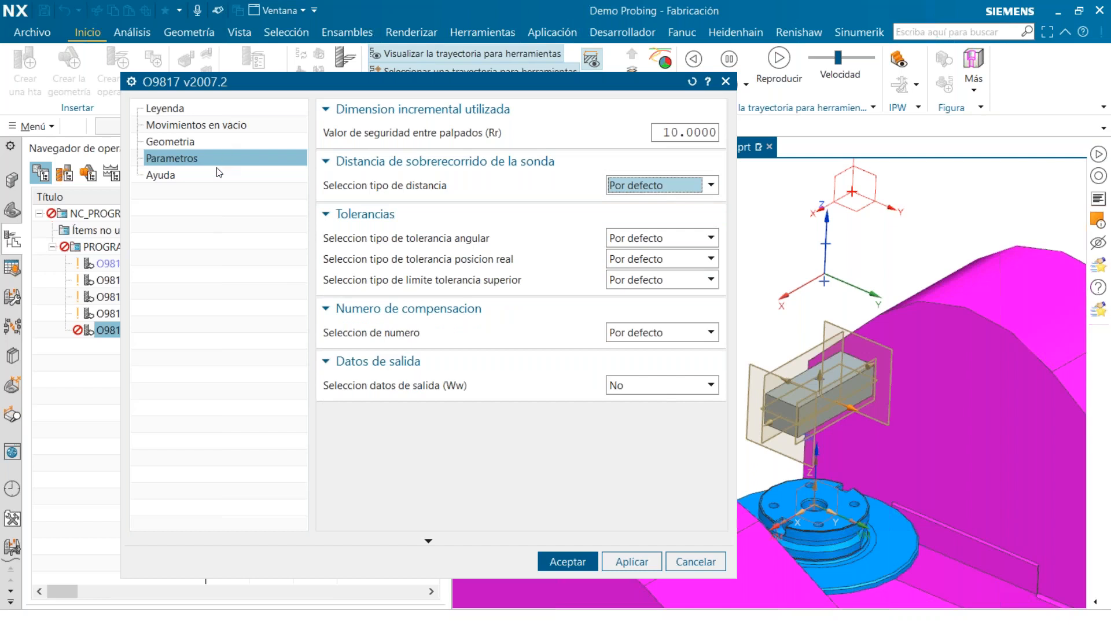
# Consult the Renishaw O9817 cycle help on programming the geometry and parameters, then close it
pyautogui.click(248, 175)
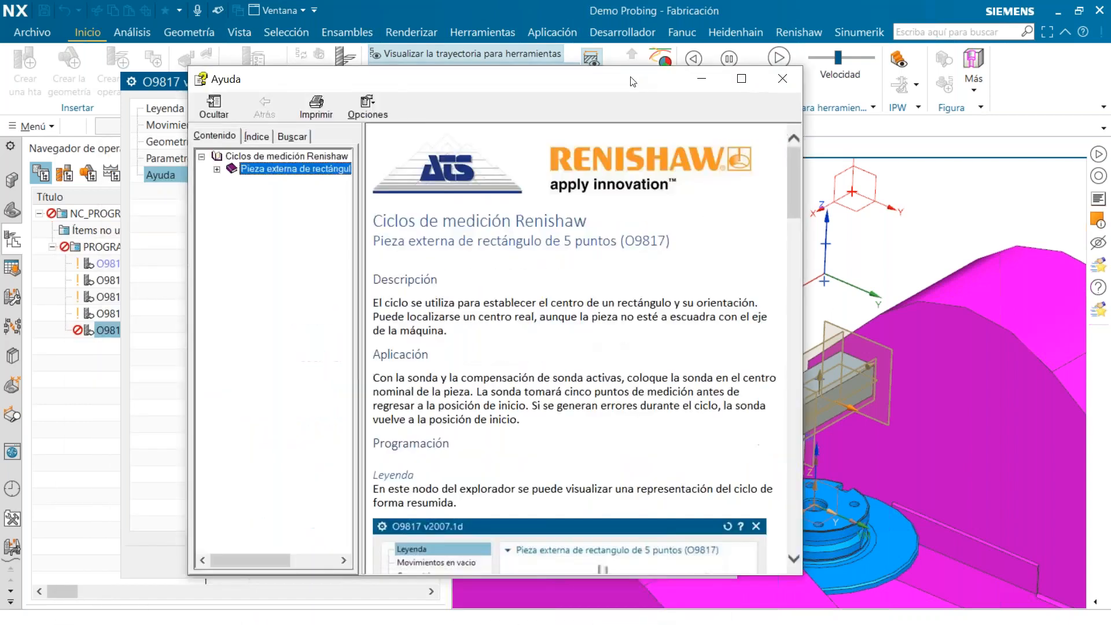
pyautogui.click(244, 154)
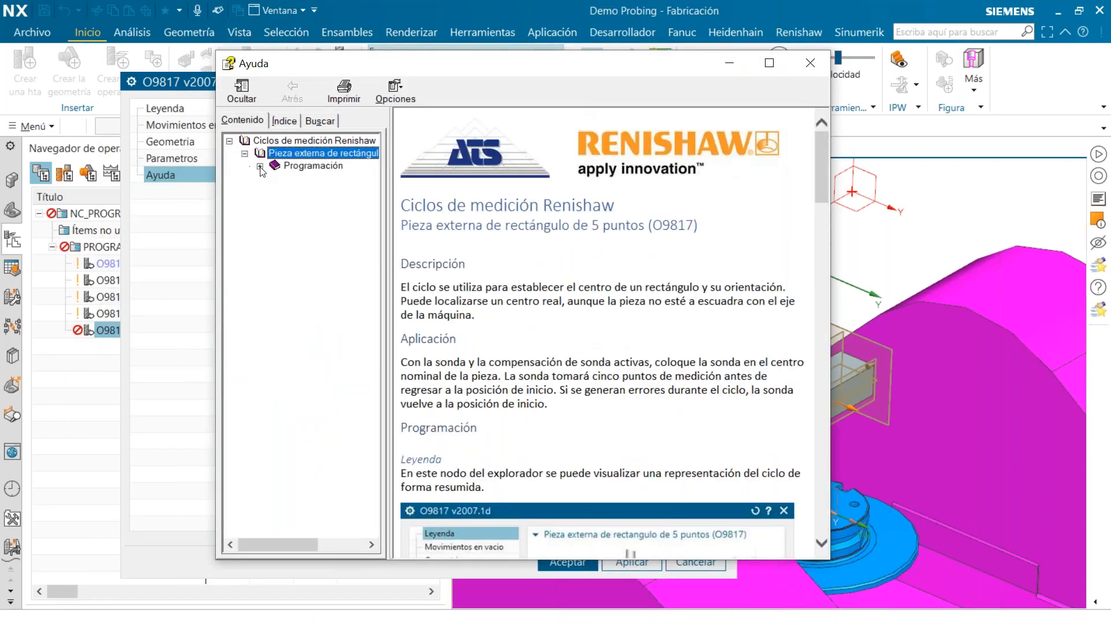
pyautogui.click(259, 166)
pyautogui.click(338, 203)
pyautogui.click(341, 216)
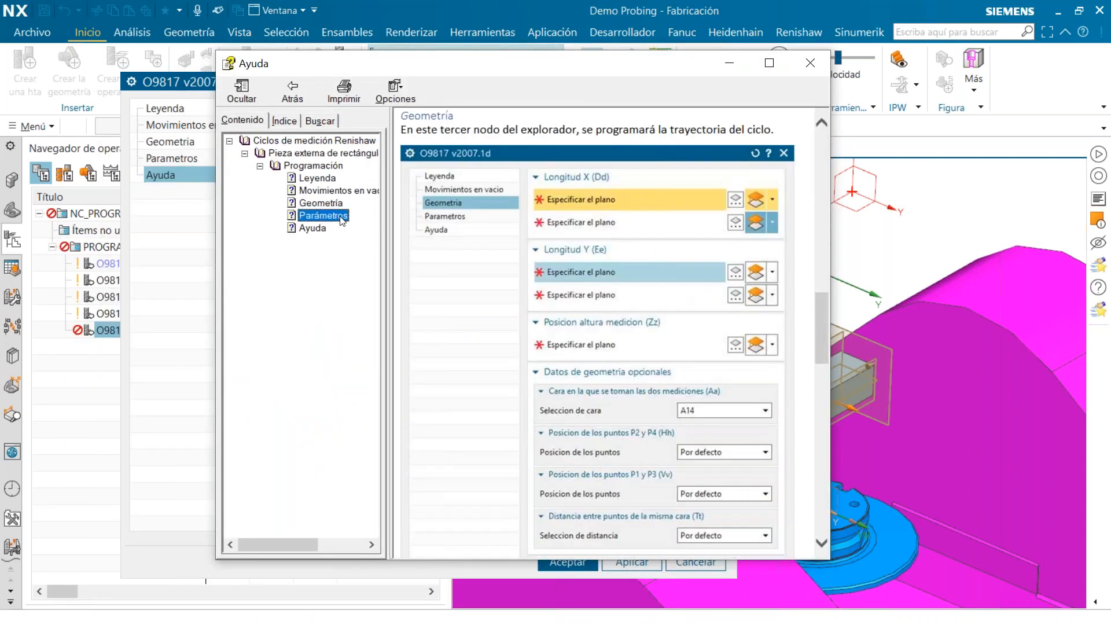
pyautogui.scroll(-3, 709, 363)
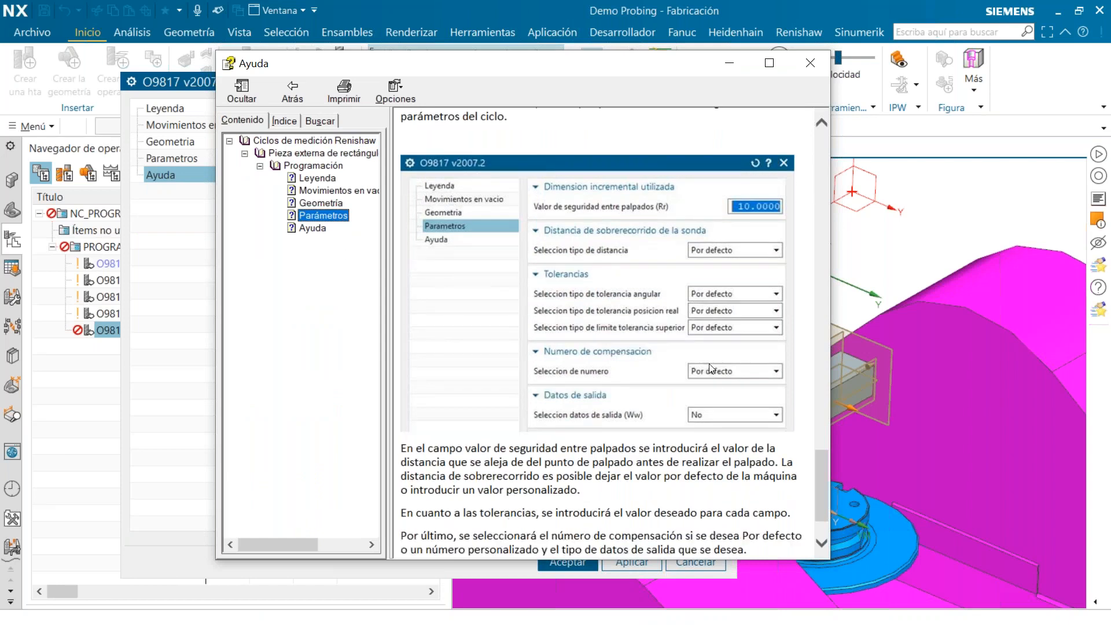
pyautogui.click(814, 62)
# Accept the O9817 cycle settings and generate the toolpath for O9817_A14_COPY
pyautogui.click(564, 562)
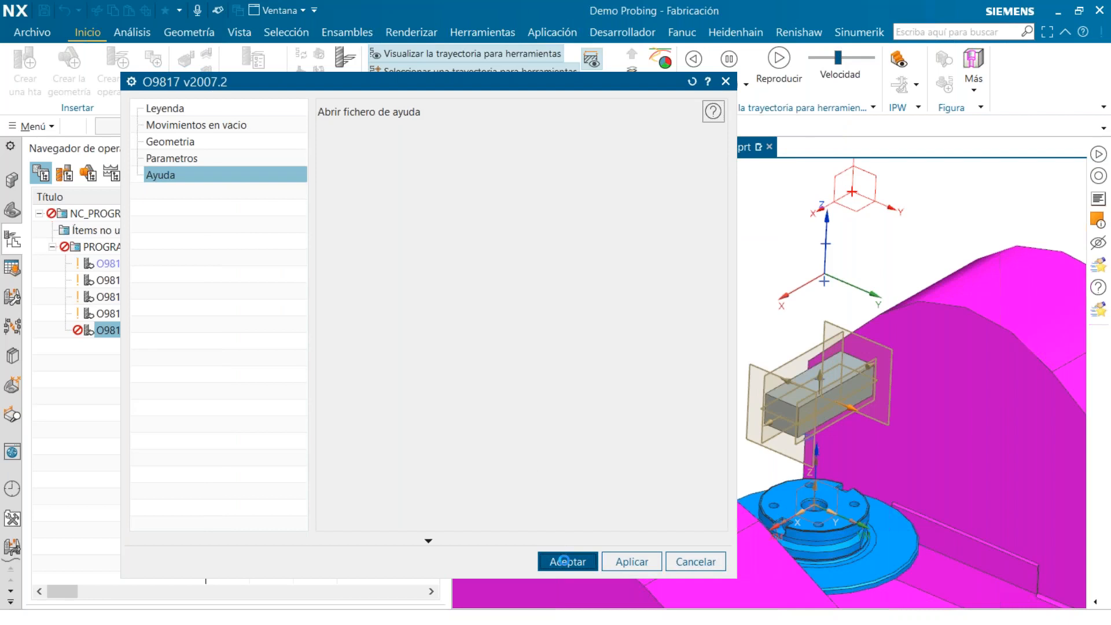
pyautogui.click(210, 308)
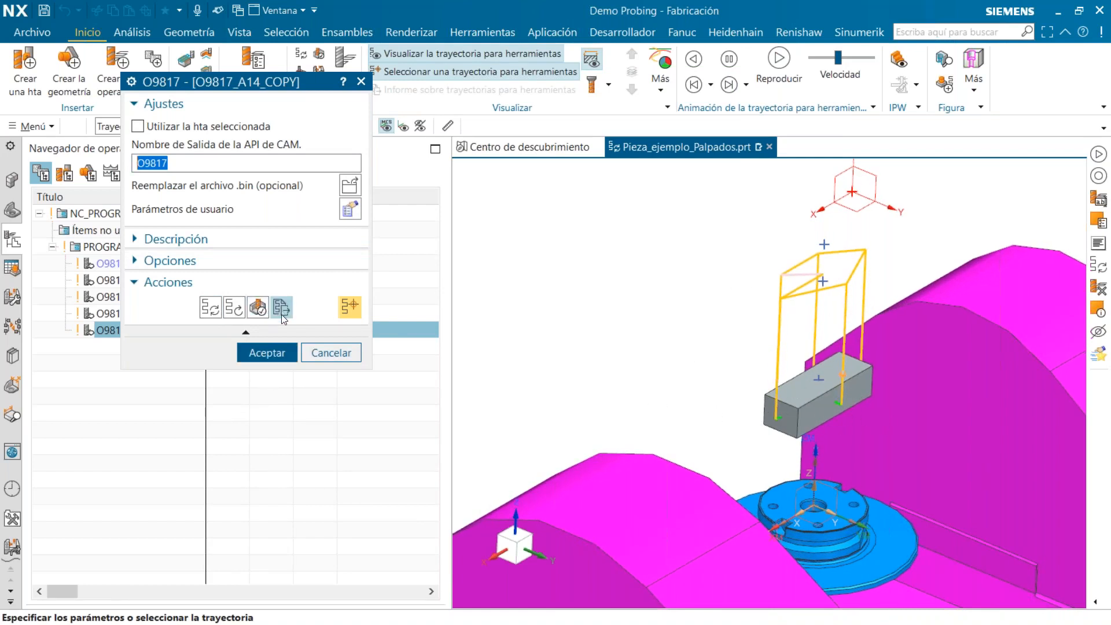
# Verify the probing toolpath by stepping through its movements to the end, then accept the O9817_A14_COPY operation
pyautogui.click(259, 308)
pyautogui.click(316, 583)
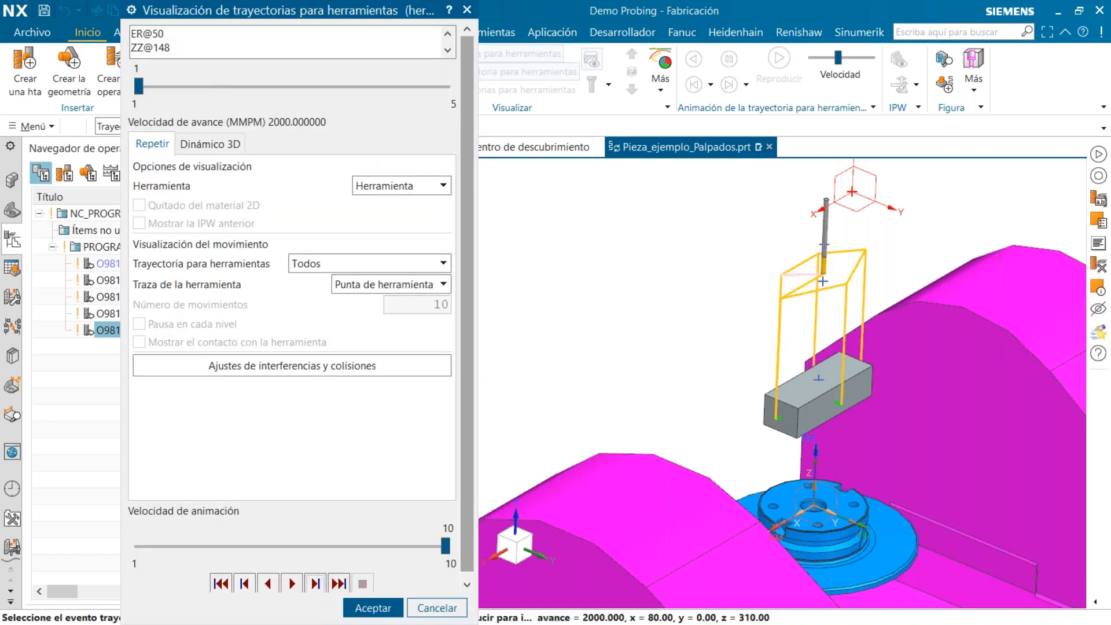
pyautogui.click(315, 583)
pyautogui.click(316, 583)
pyautogui.click(315, 583)
pyautogui.click(316, 583)
pyautogui.click(315, 584)
pyautogui.click(316, 583)
pyautogui.click(315, 584)
pyautogui.click(315, 584)
pyautogui.click(315, 584)
pyautogui.click(316, 583)
pyautogui.click(315, 584)
pyautogui.click(315, 583)
pyautogui.click(315, 583)
pyautogui.click(316, 583)
pyautogui.click(315, 583)
pyautogui.click(316, 583)
pyautogui.click(315, 583)
pyautogui.click(316, 583)
pyautogui.click(315, 583)
pyautogui.click(315, 583)
pyautogui.click(315, 583)
pyautogui.click(315, 583)
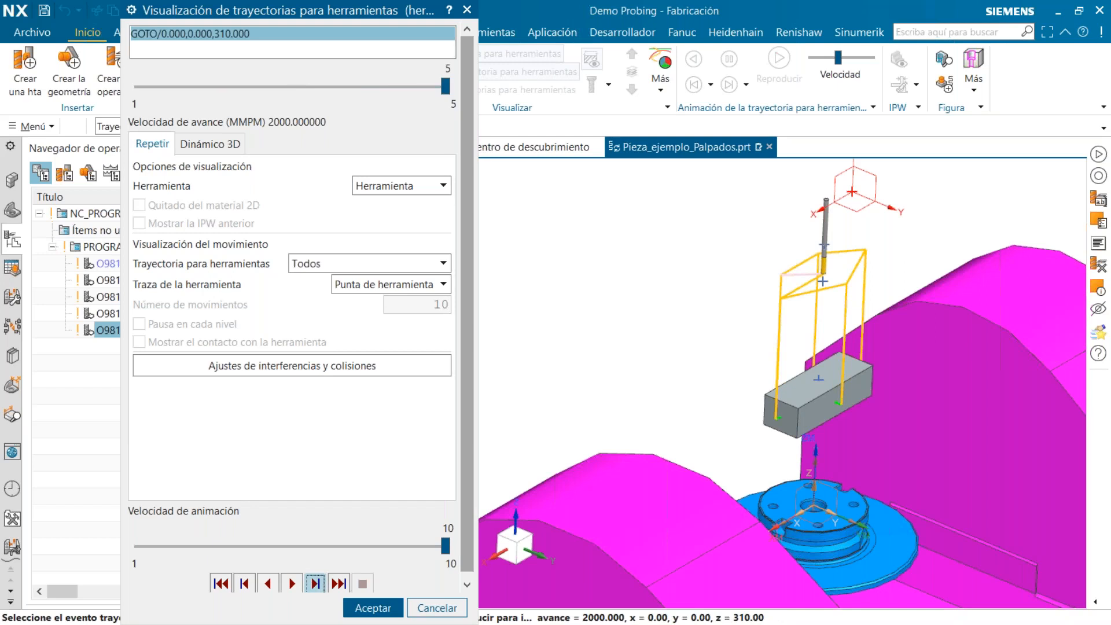
pyautogui.click(371, 608)
pyautogui.click(268, 281)
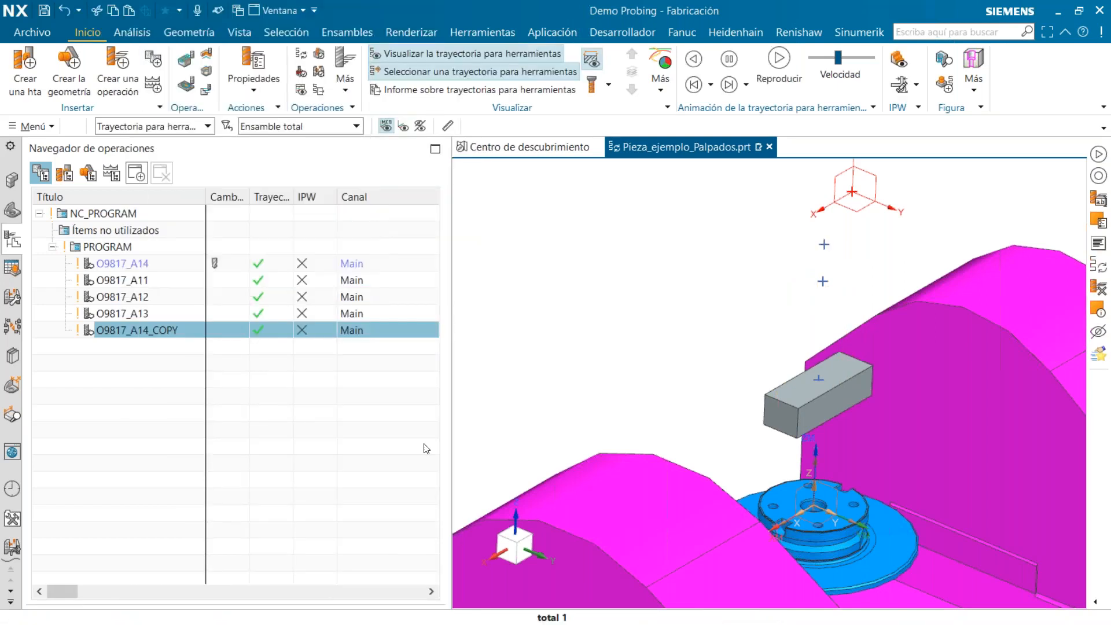
# Leave the probing demo and switch to the ATS ShopDoc demo part smpl_sim08_5ax_sinumerik_mm.prt
pyautogui.scroll(-1, 772, 433)
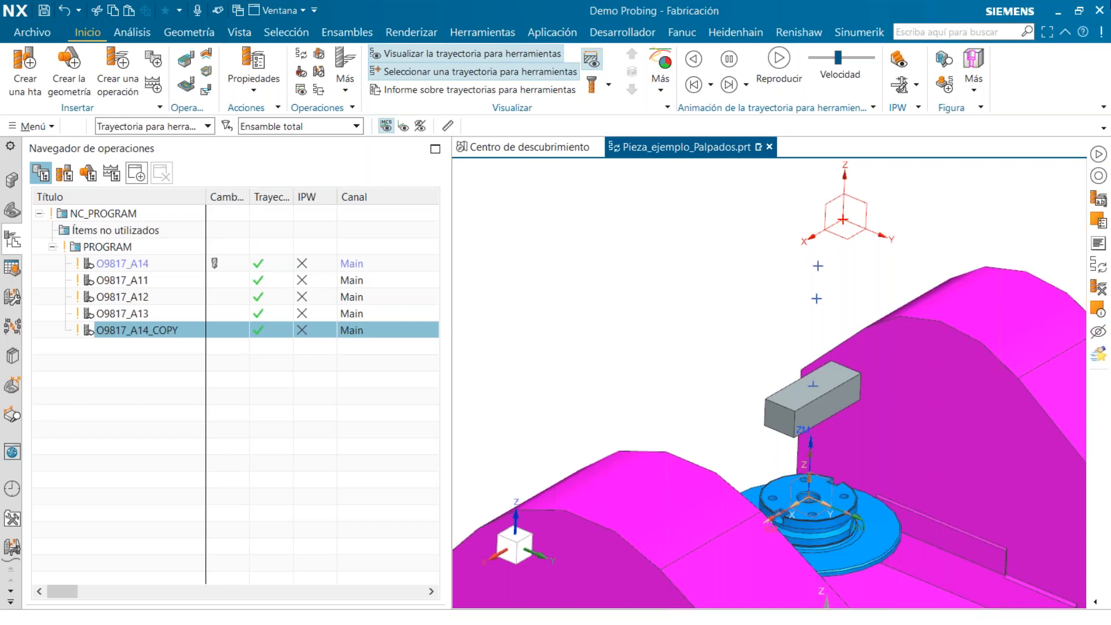
pyautogui.click(1099, 11)
pyautogui.click(555, 355)
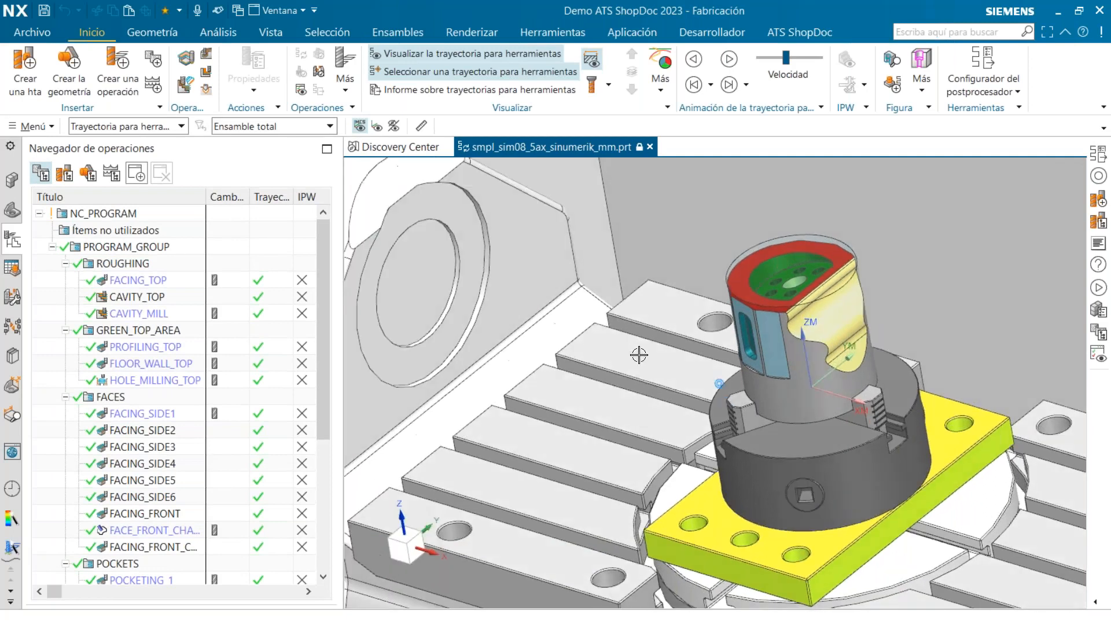
pyautogui.scroll(-5, 639, 355)
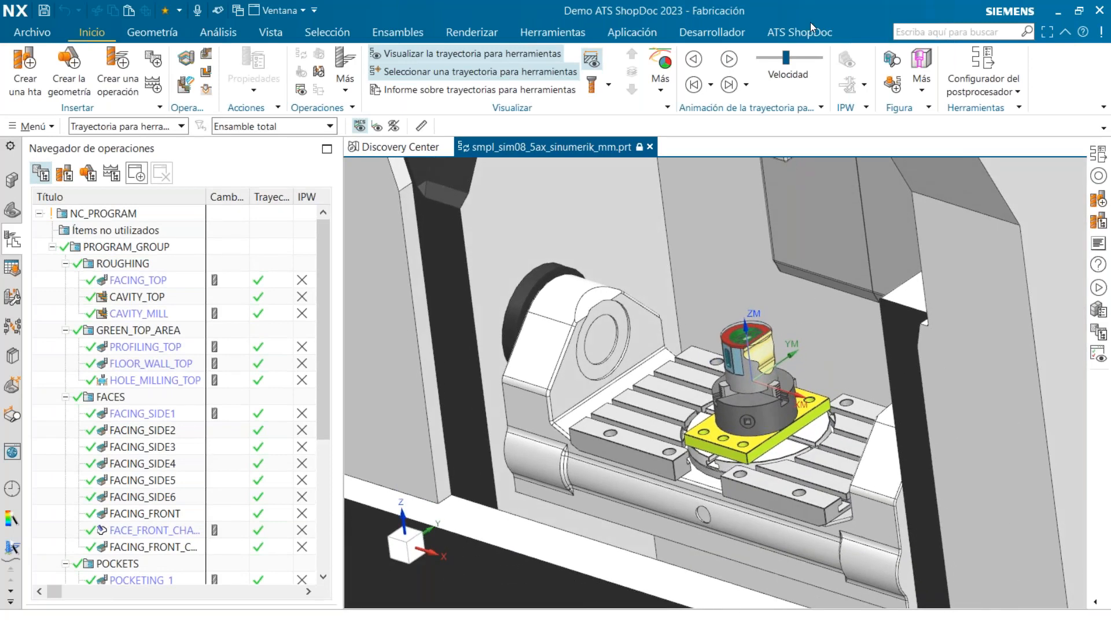
# Run Generate ShopDoc on PROGRAM_GROUP and show its Cabecera Inicial settings
pyautogui.click(822, 32)
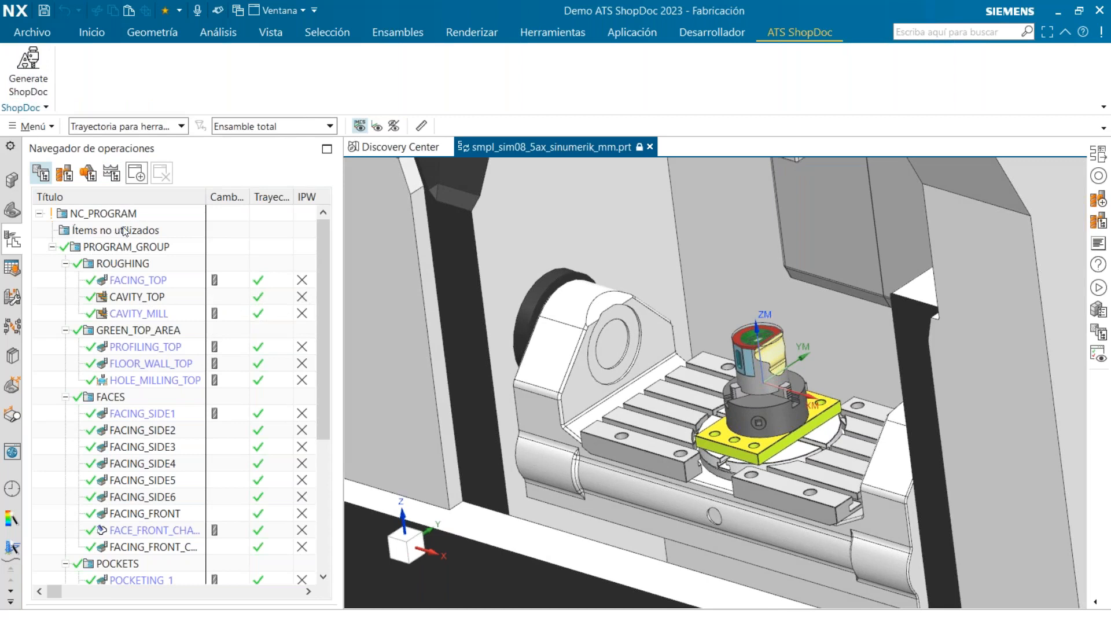
pyautogui.click(171, 248)
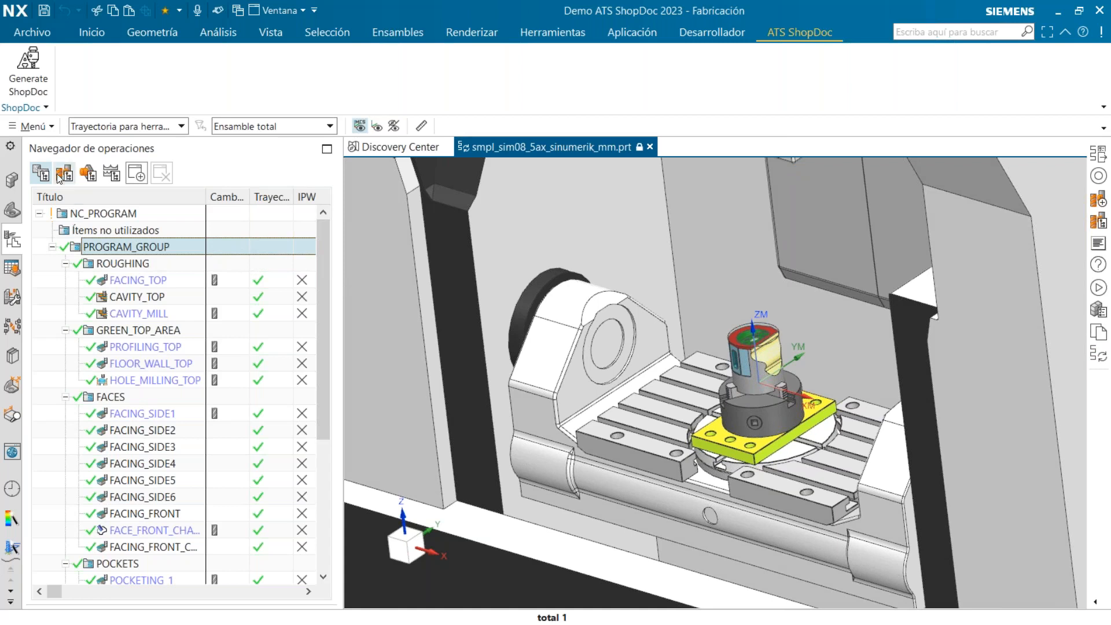
pyautogui.click(27, 82)
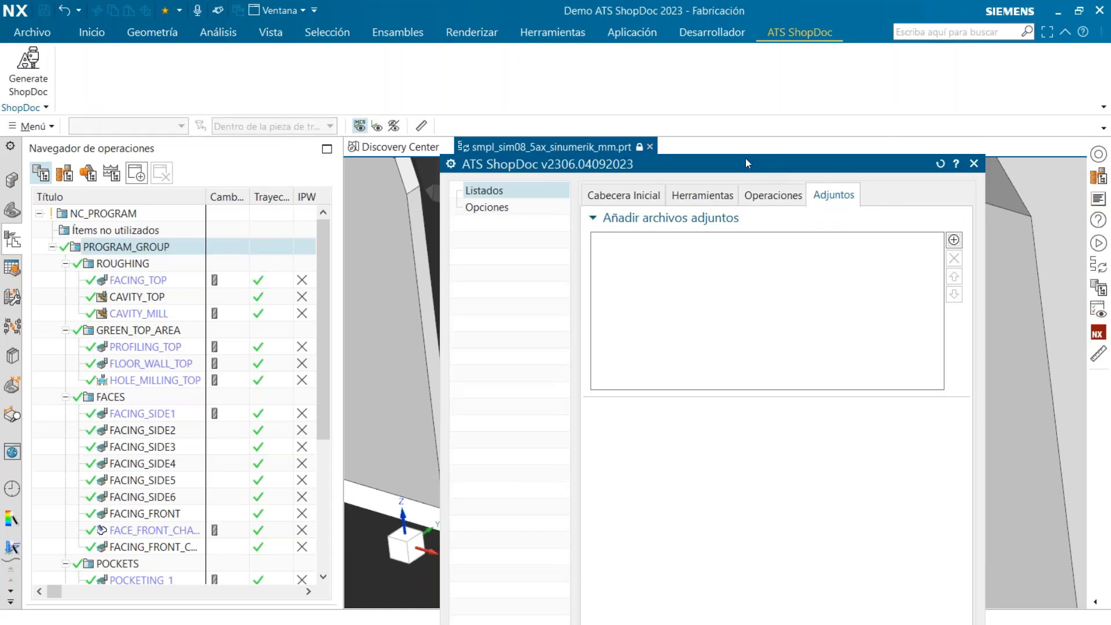
pyautogui.moveTo(745, 158); pyautogui.dragTo(691, 59)
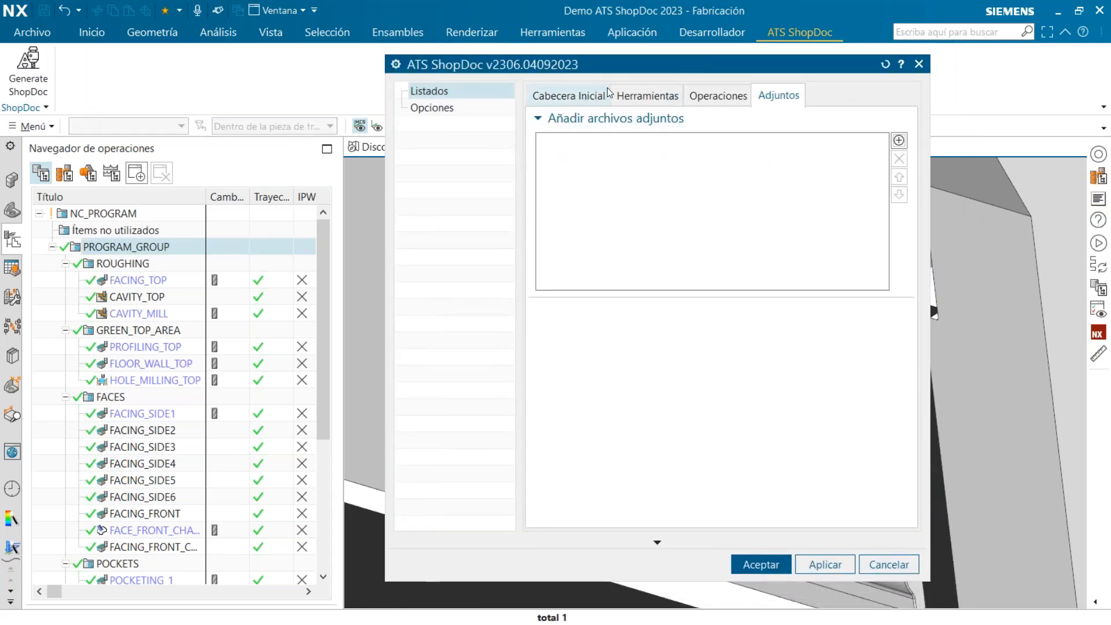
pyautogui.click(581, 95)
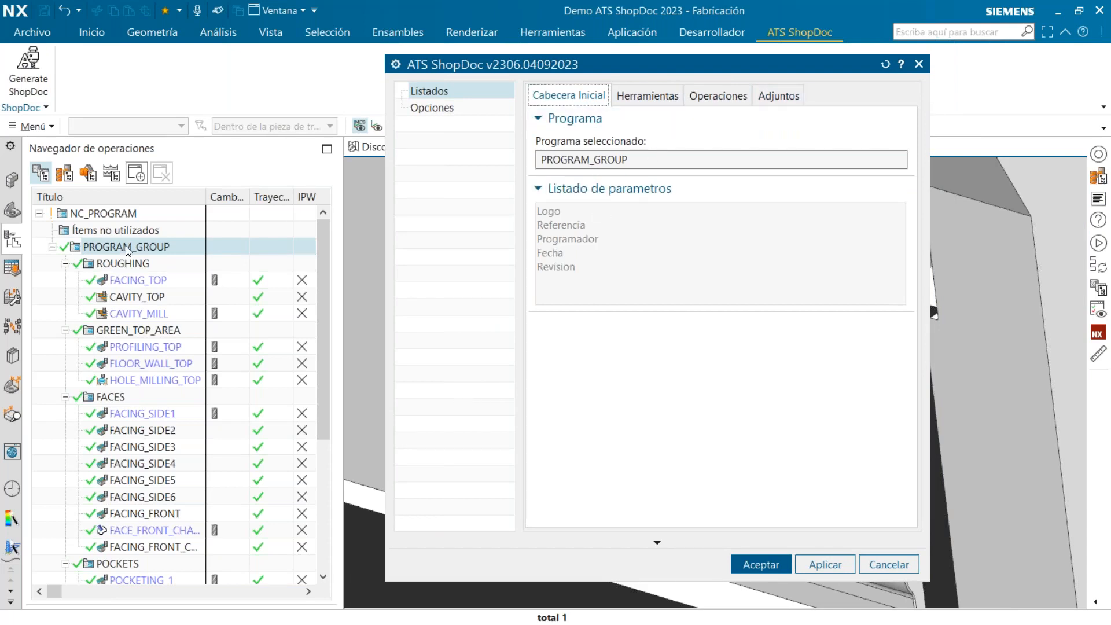
# Switch the tool listing type to Simple and back to Completo
pyautogui.click(637, 97)
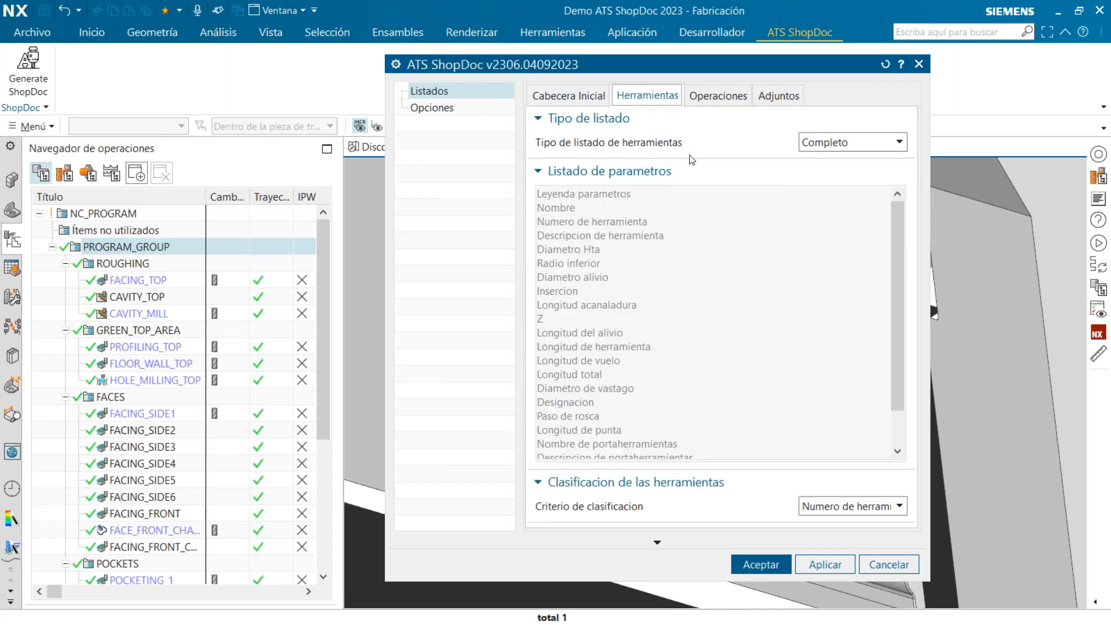
pyautogui.click(840, 150)
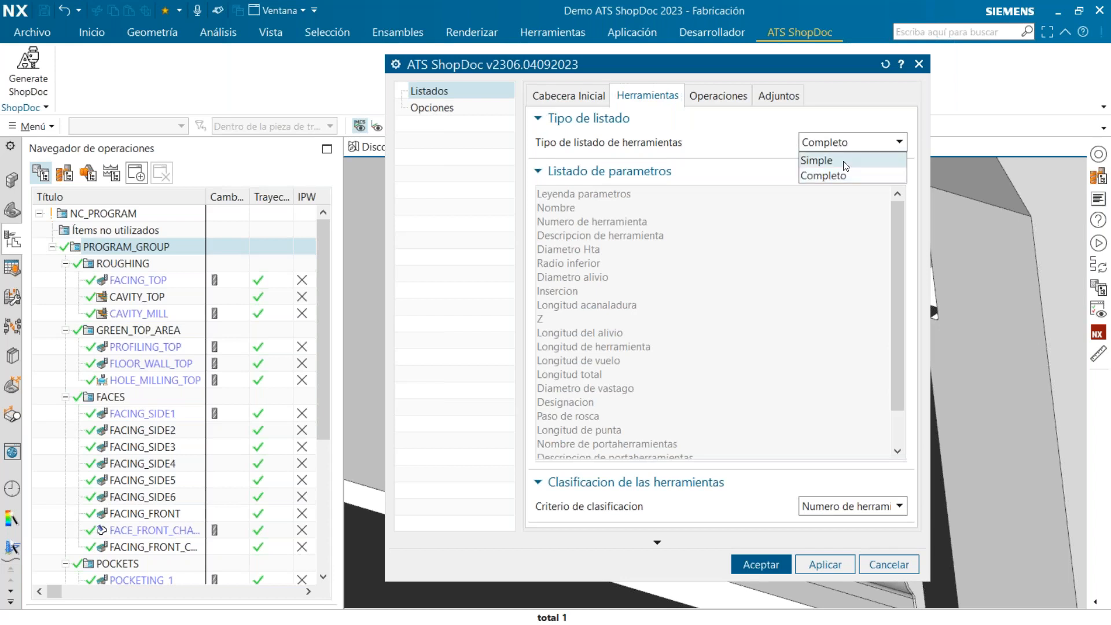
pyautogui.click(845, 164)
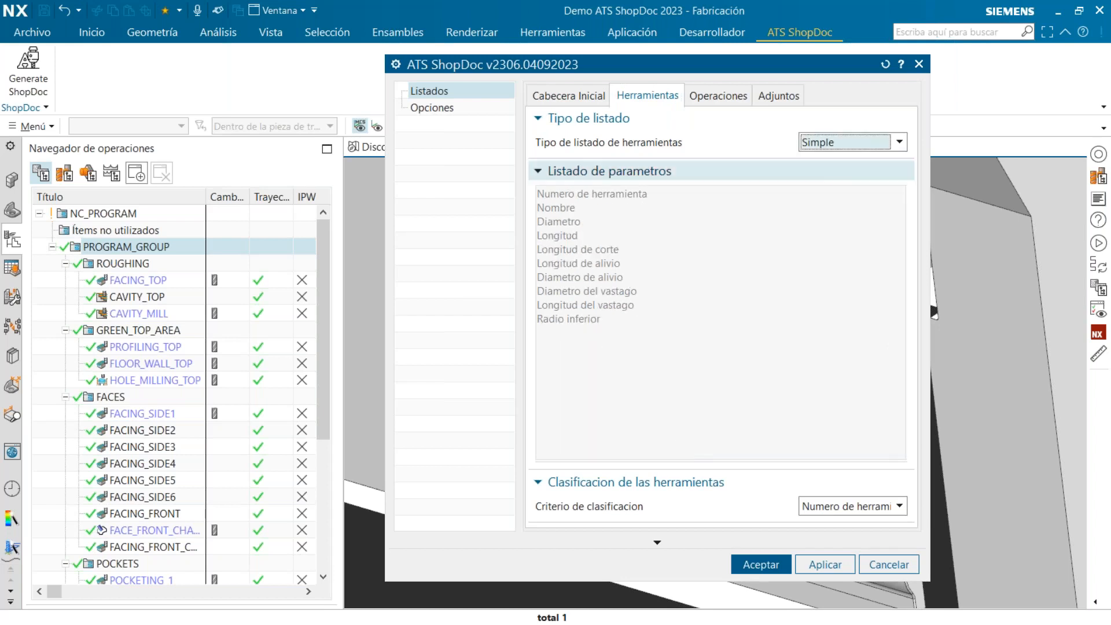
pyautogui.click(878, 144)
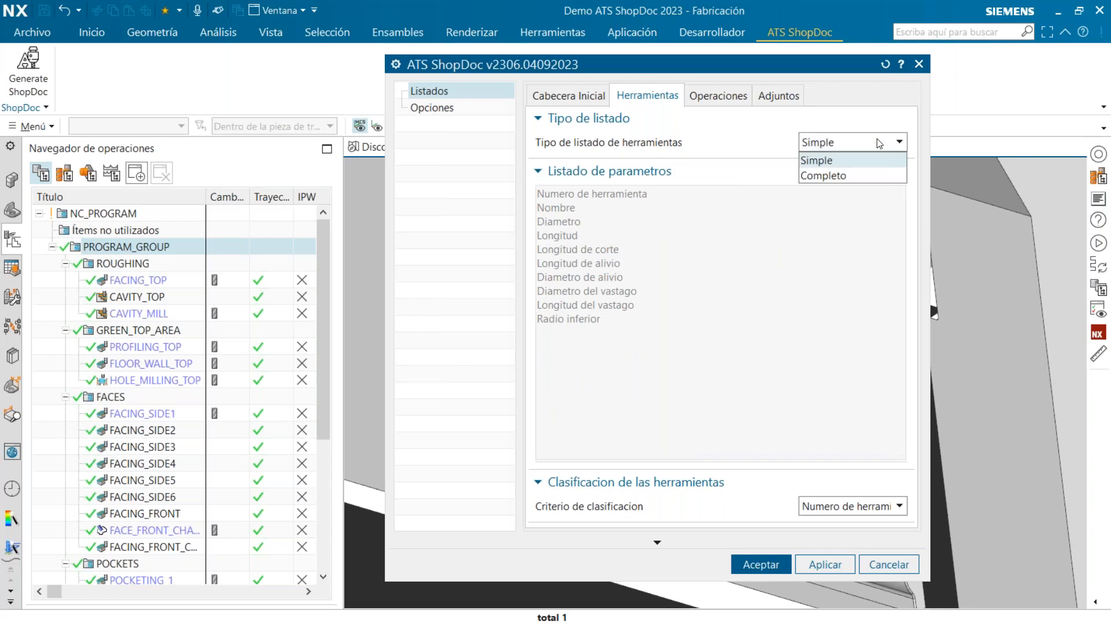
pyautogui.click(860, 181)
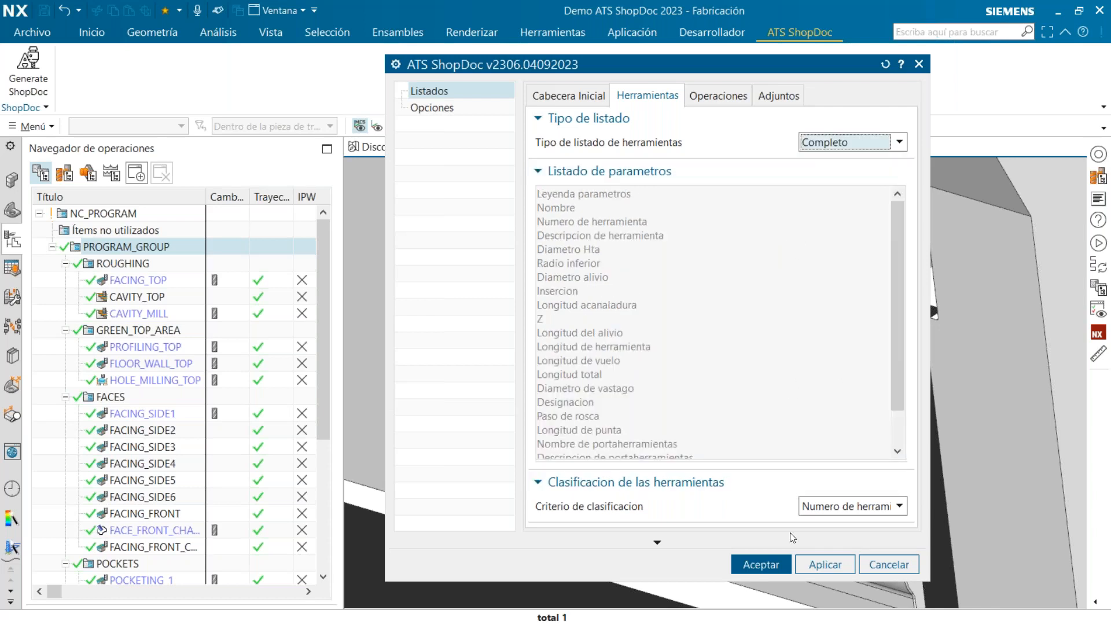
# Classify the tools by Numero de herramienta and set the operation order to Por herramienta independiente
pyautogui.click(862, 507)
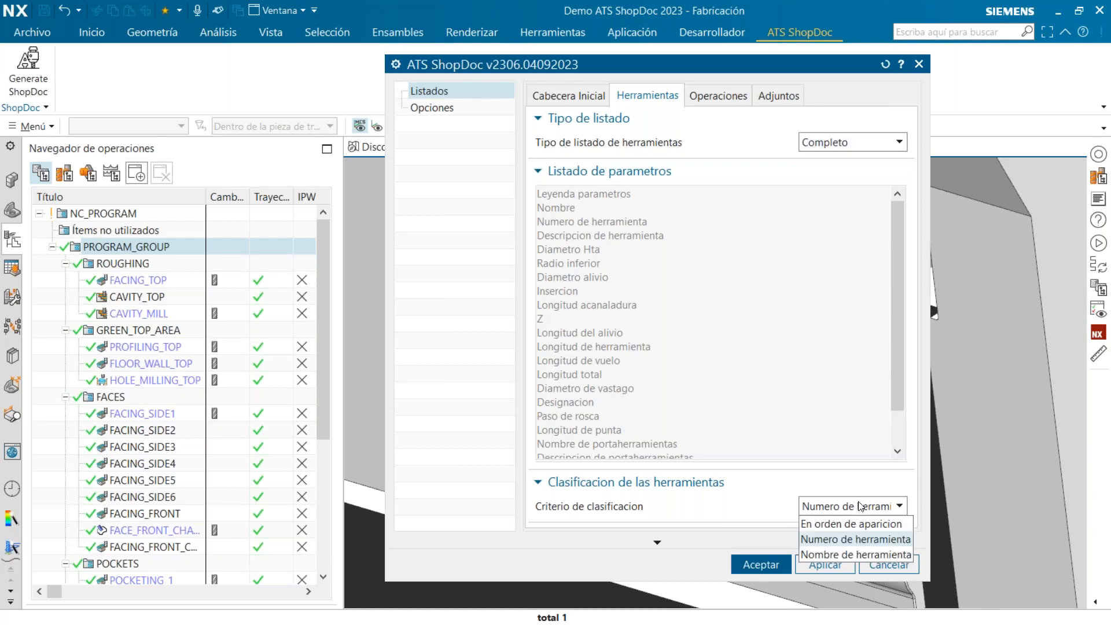
pyautogui.click(894, 544)
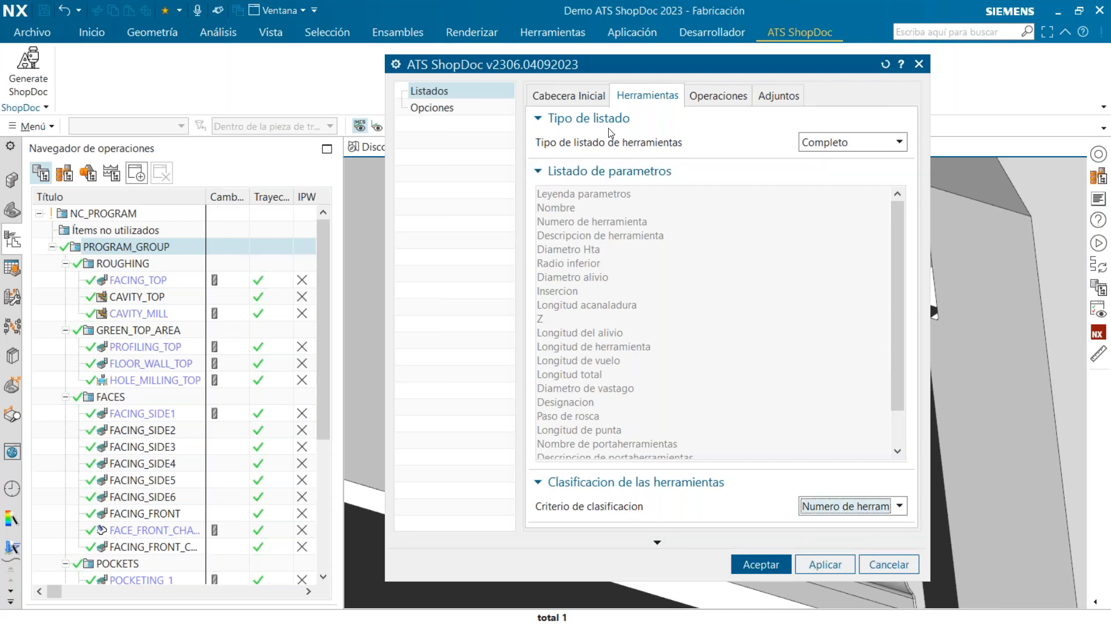
pyautogui.click(707, 105)
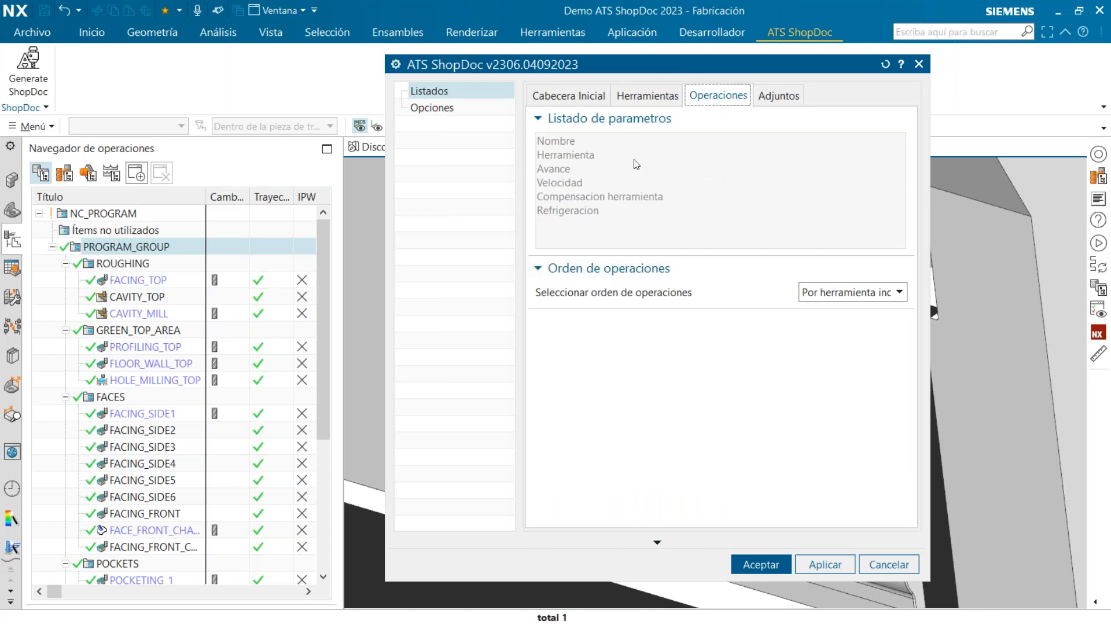
pyautogui.click(863, 291)
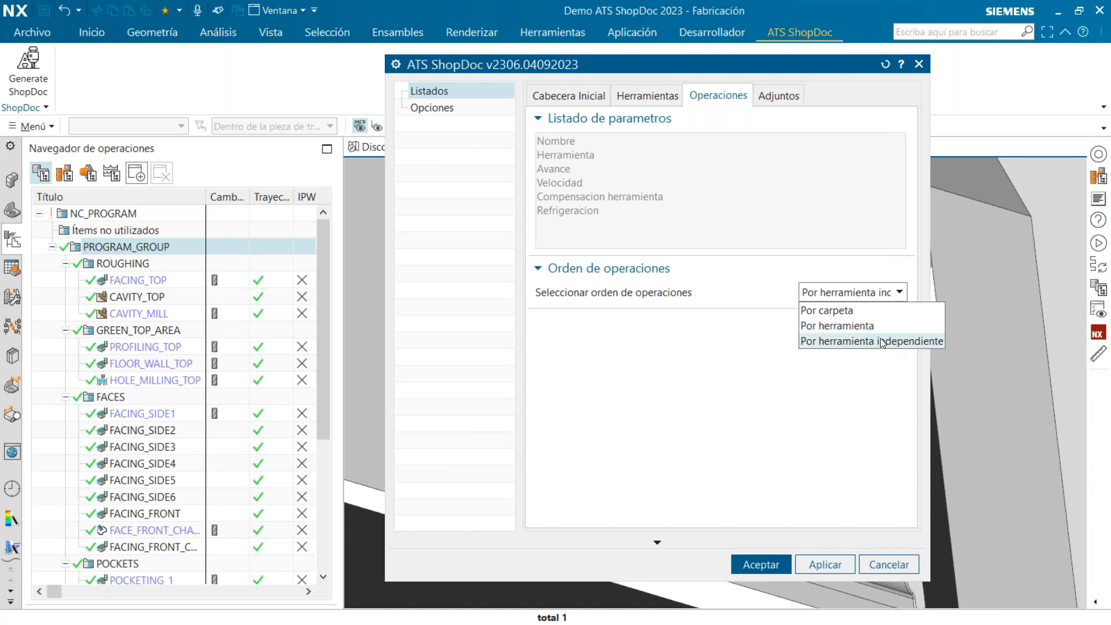
pyautogui.click(754, 340)
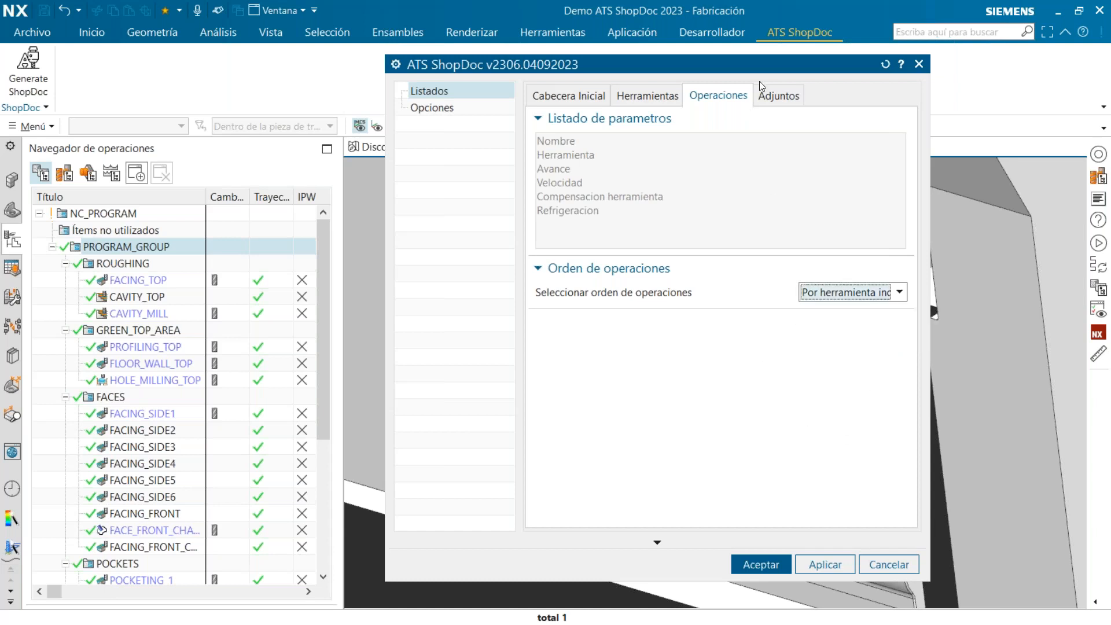
# Check how PDF attachments are chosen without adding any, then review the output precision and licence options
pyautogui.click(775, 97)
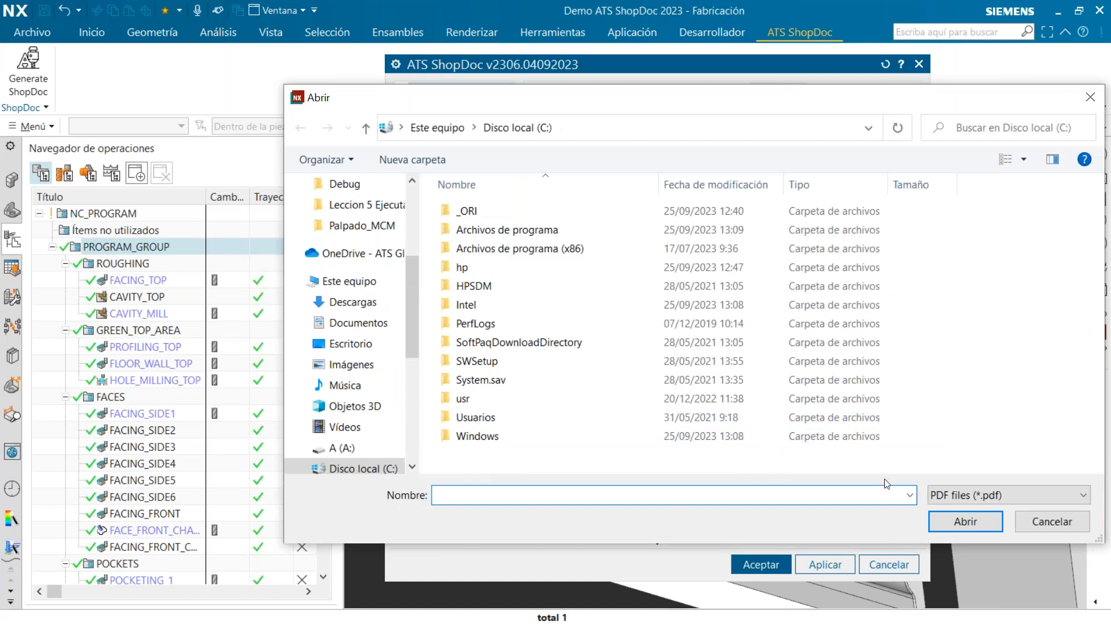
pyautogui.click(1034, 525)
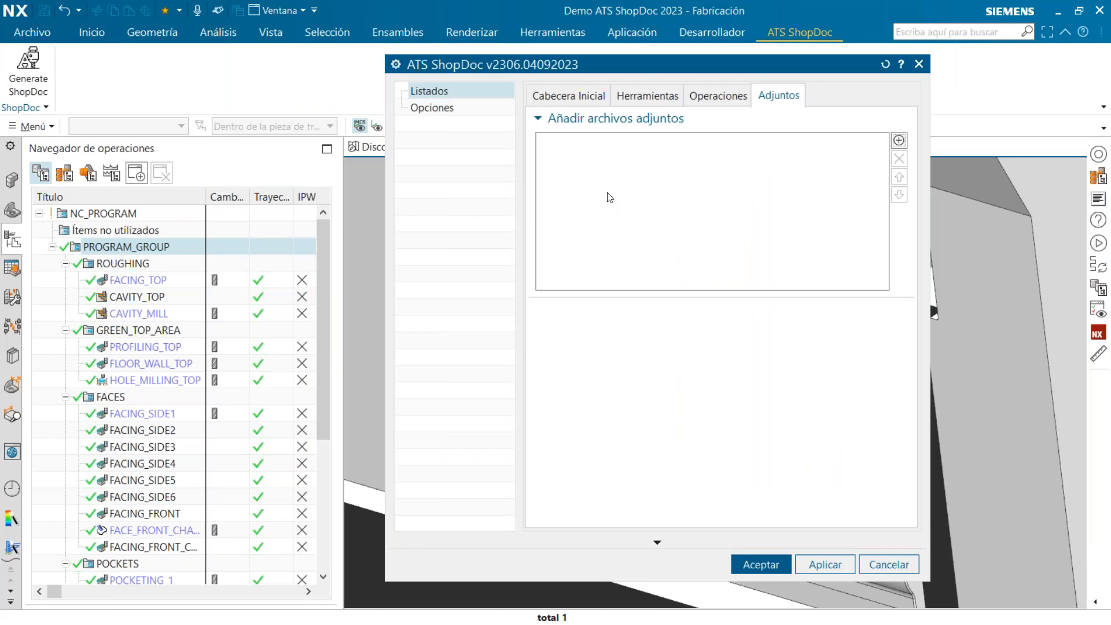
pyautogui.click(449, 110)
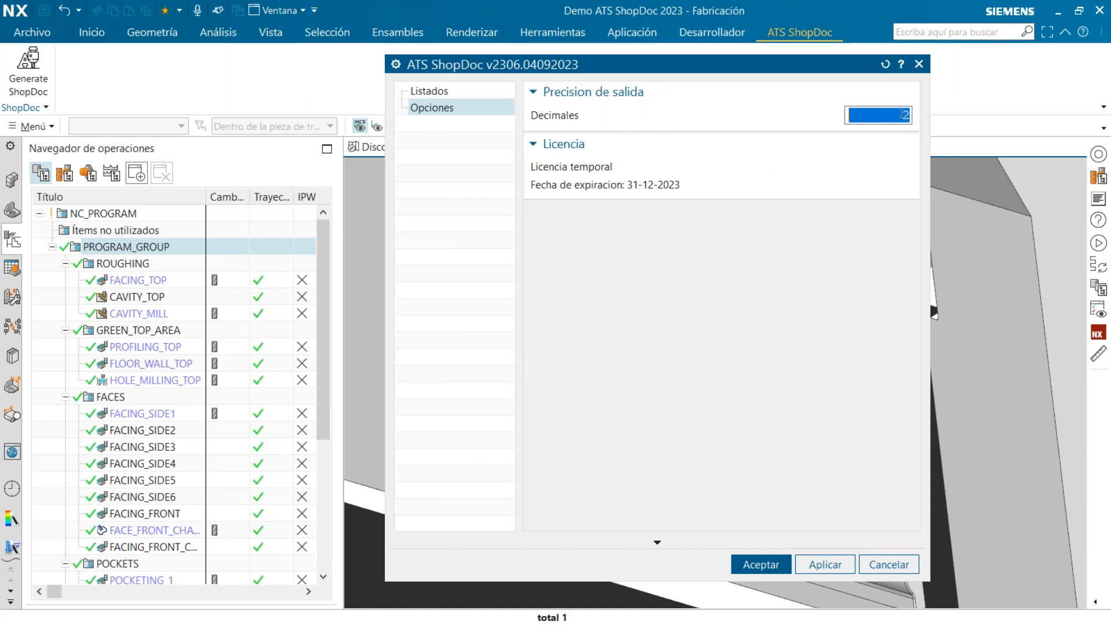
pyautogui.click(474, 93)
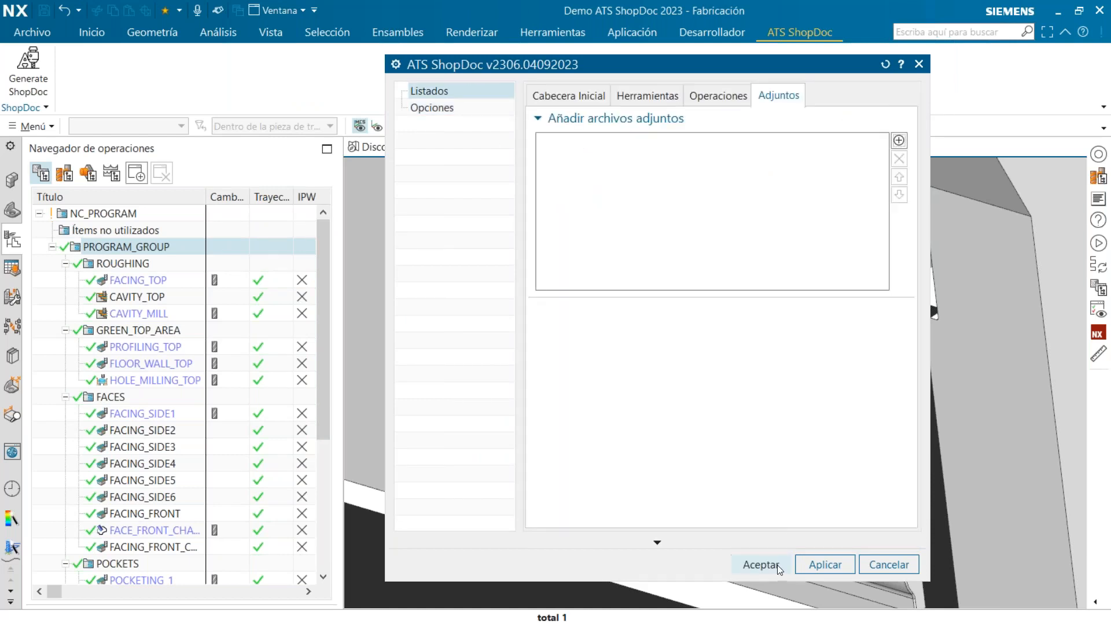
# Generate the shop documentation as Prueba_Doc.pdf on the desktop, replacing the existing file, and bring the PDF into full view
pyautogui.click(762, 565)
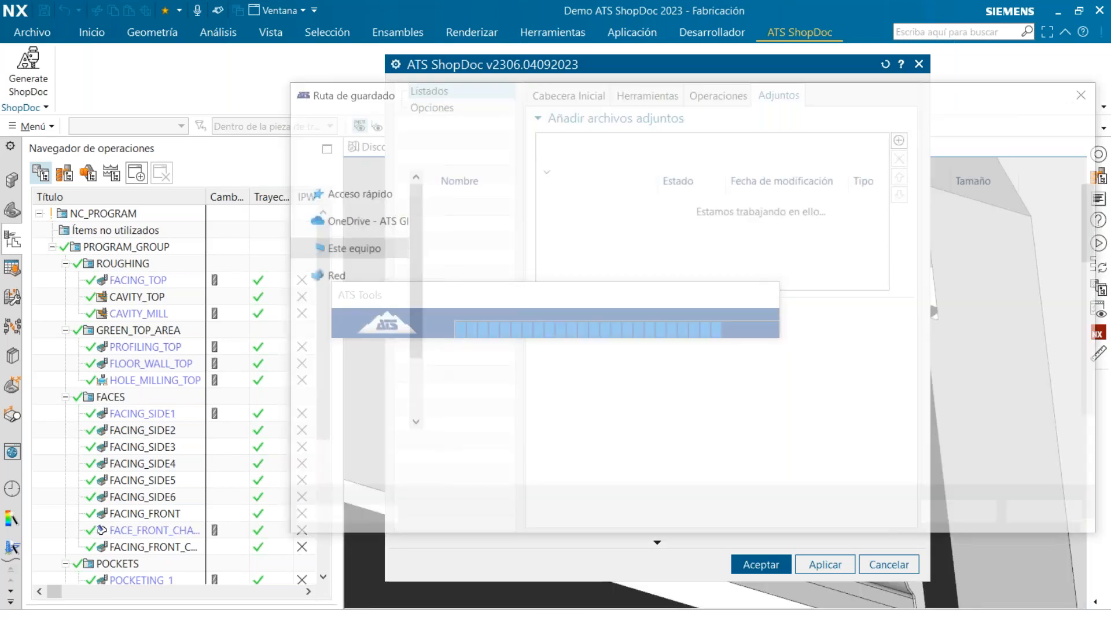
pyautogui.doubleClick(665, 320)
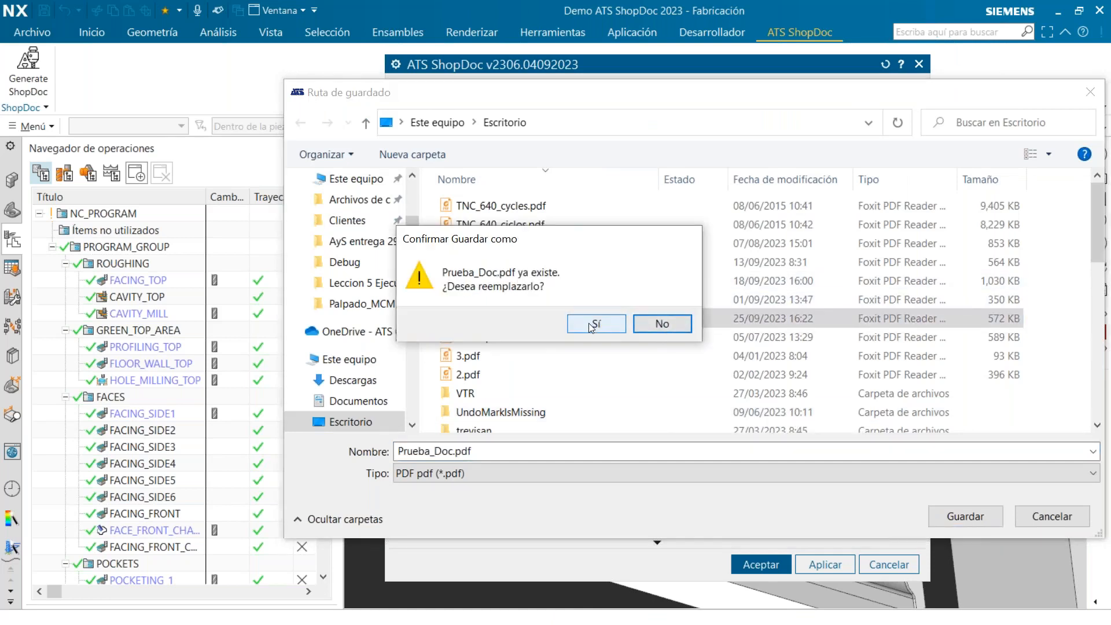
pyautogui.click(591, 326)
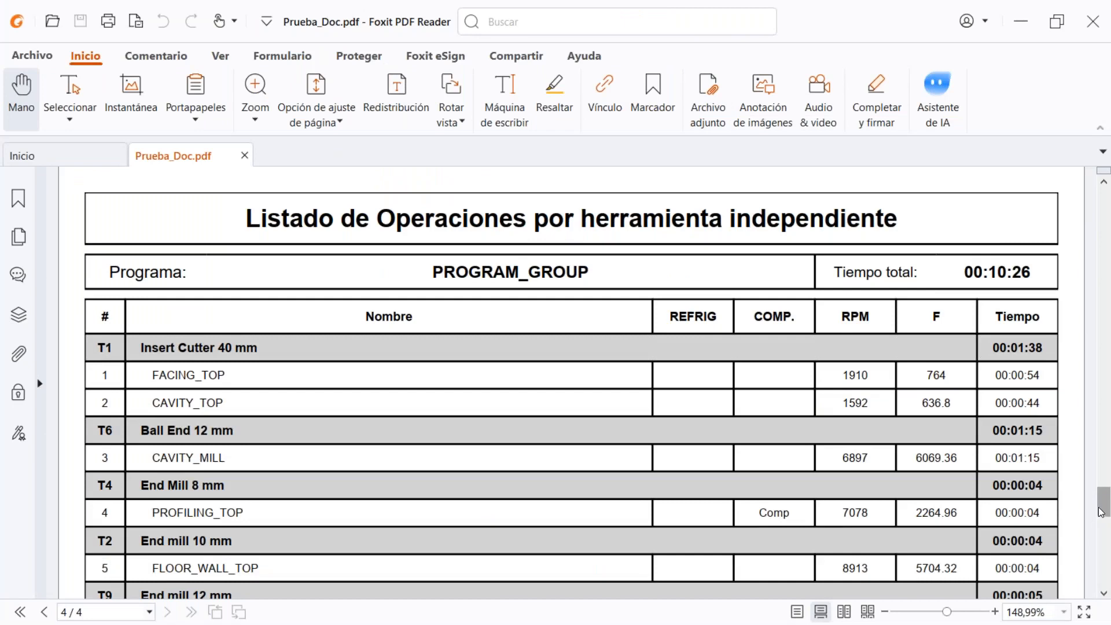
pyautogui.moveTo(1102, 499); pyautogui.dragTo(1088, 202)
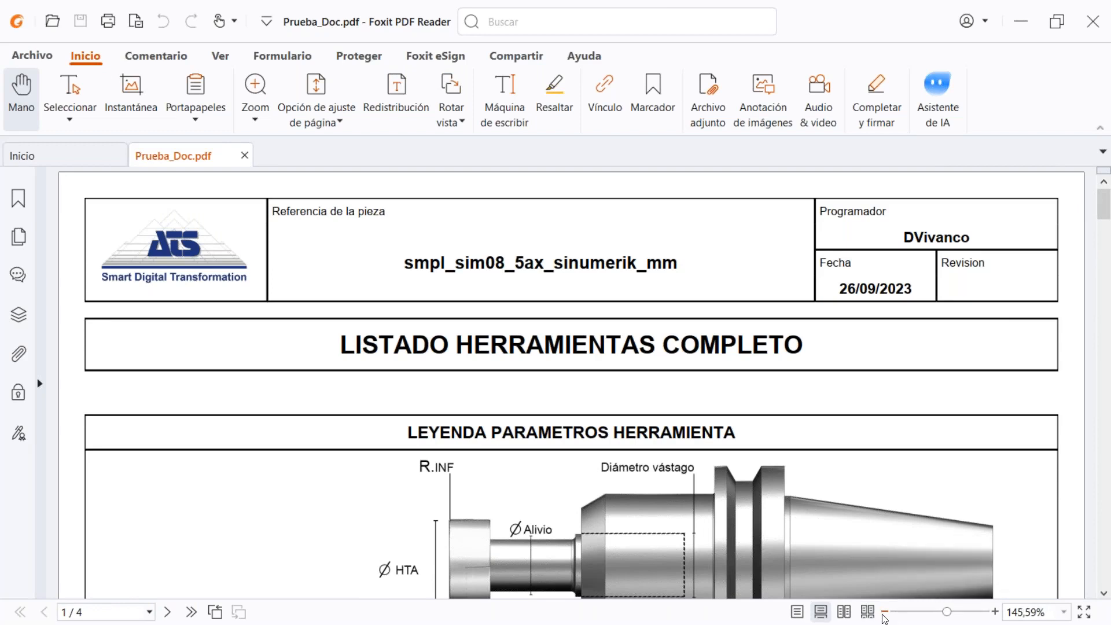
# Examine the header, the LISTADO HERRAMIENTAS COMPLETO title and the tool parameter legend on the first page of the PDF
pyautogui.click(882, 615)
pyautogui.click(883, 614)
pyautogui.click(882, 615)
pyautogui.click(883, 615)
pyautogui.click(882, 615)
pyautogui.click(883, 614)
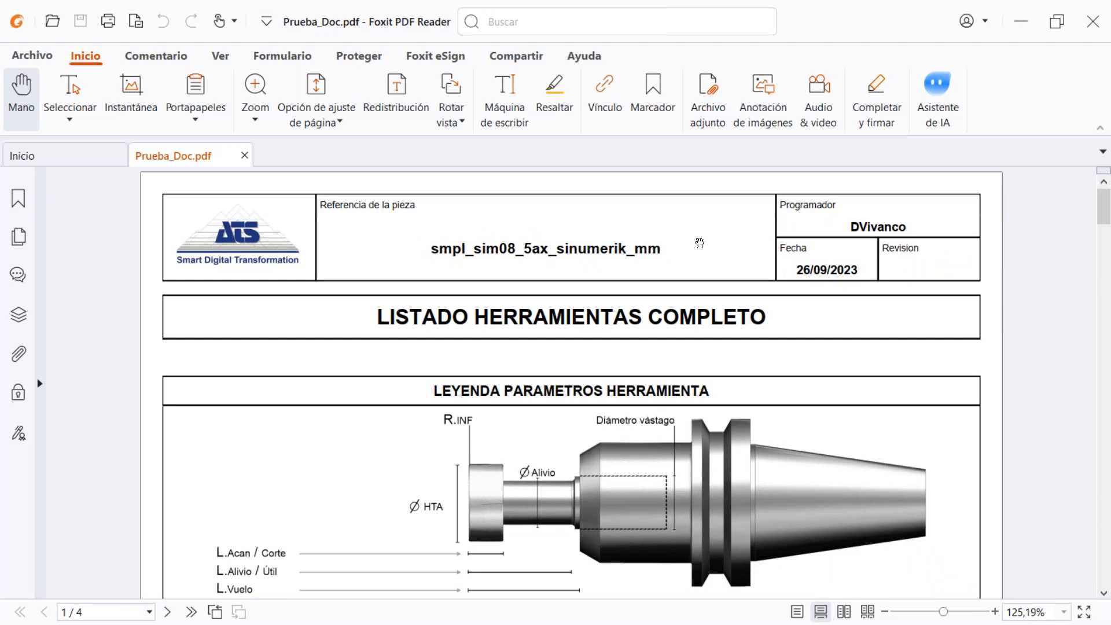
pyautogui.scroll(-1, 697, 310)
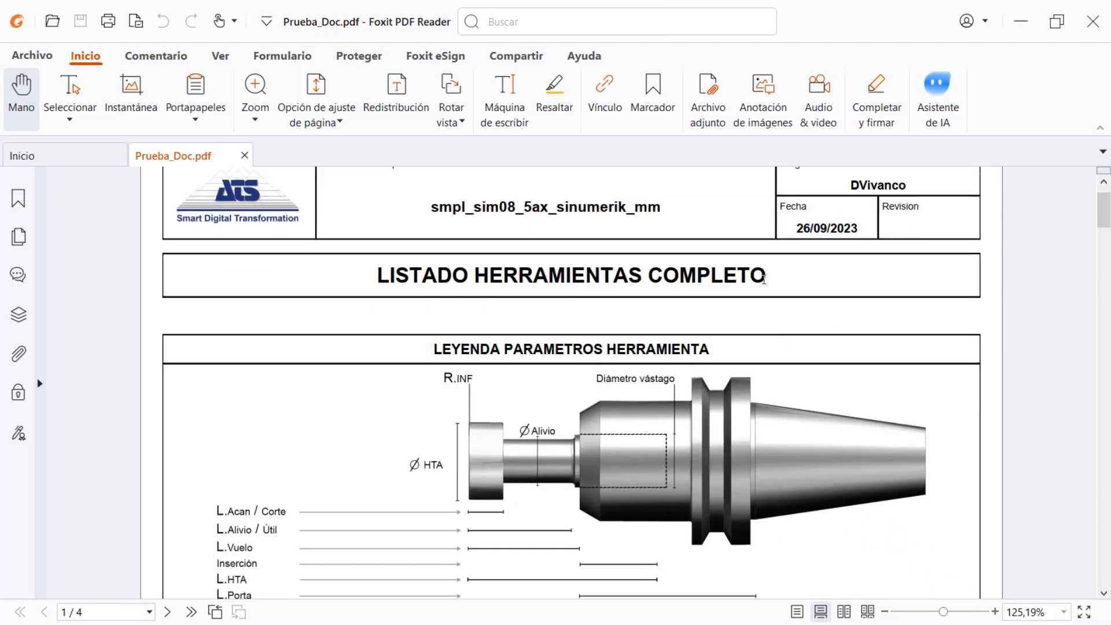
pyautogui.scroll(-1, 768, 312)
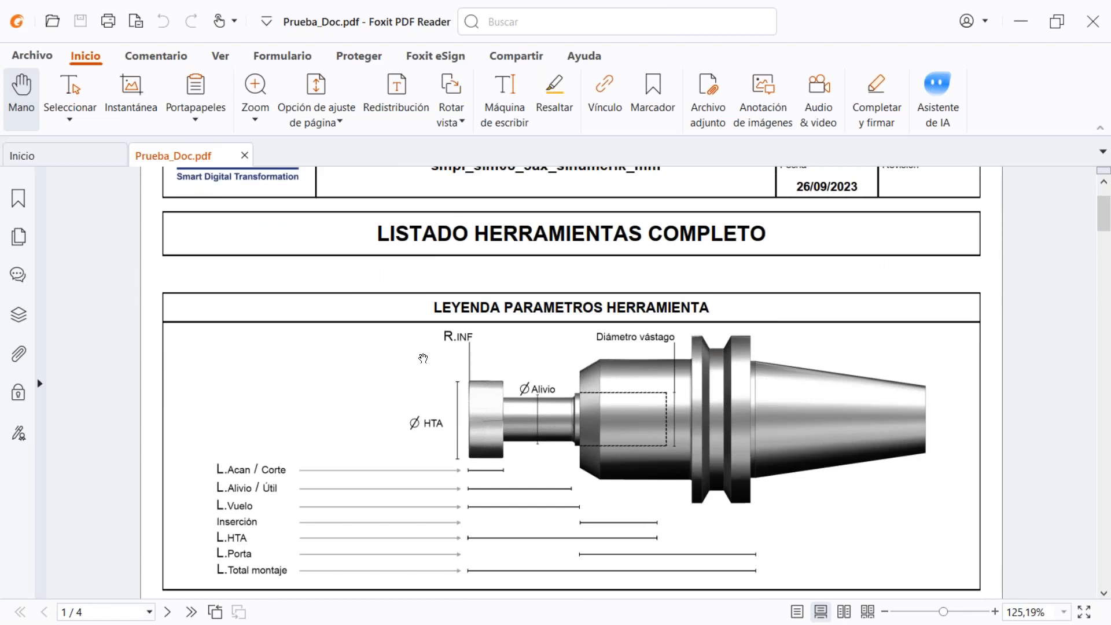
pyautogui.scroll(3, 423, 359)
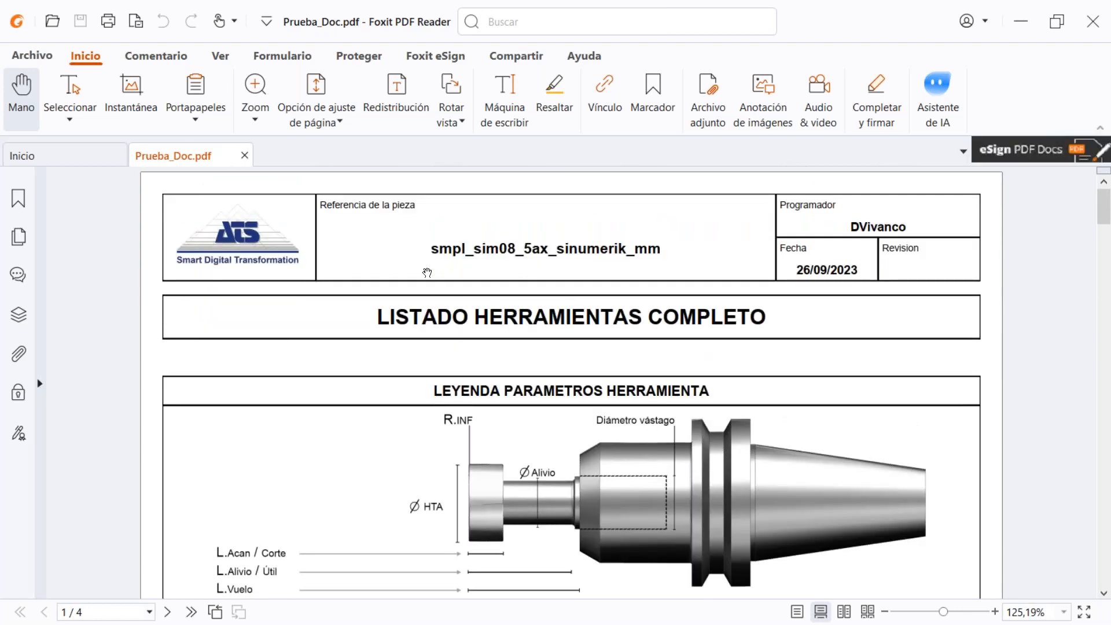
pyautogui.scroll(-1, 448, 398)
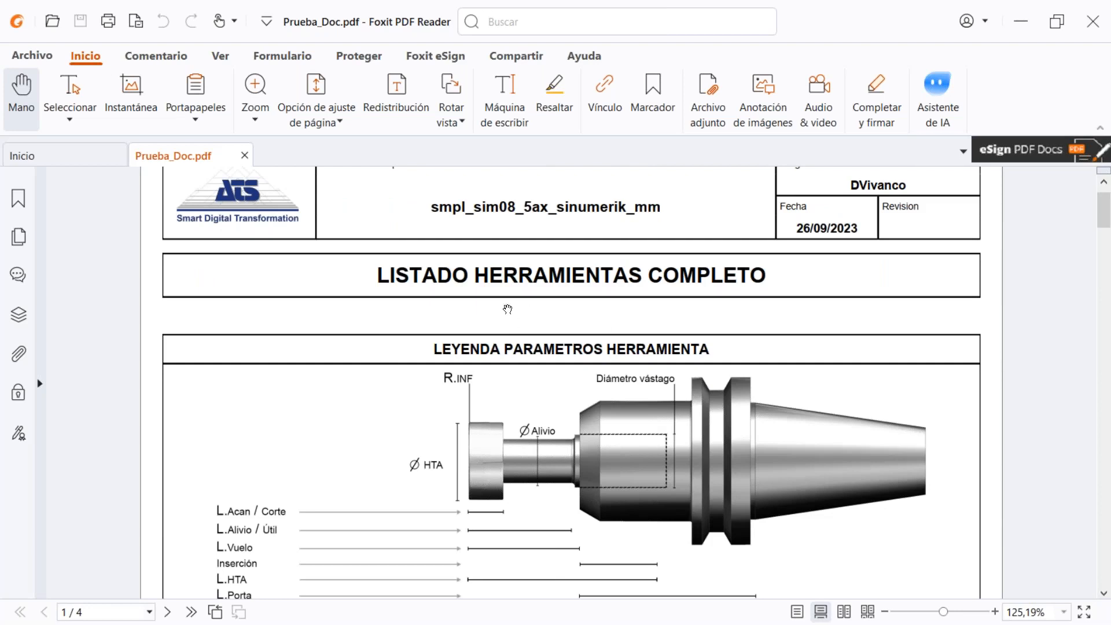
pyautogui.scroll(-2, 504, 309)
pyautogui.scroll(-5, 622, 534)
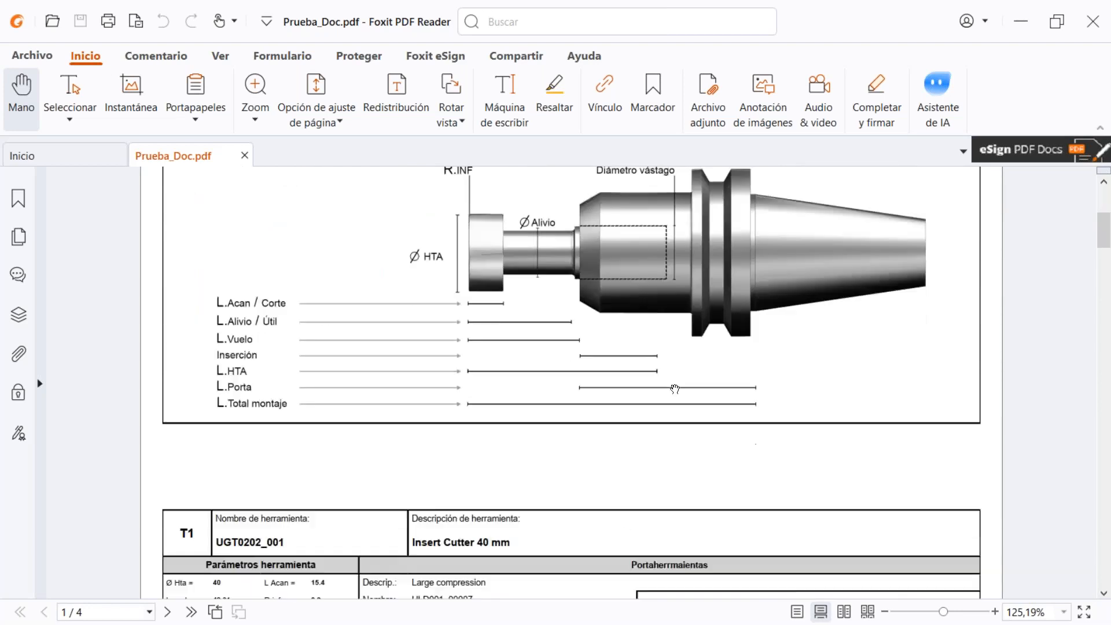
# Review the individual tool sheets from T1 onward, with their tool parameters, holder data and assembly images
pyautogui.scroll(-2, 350, 467)
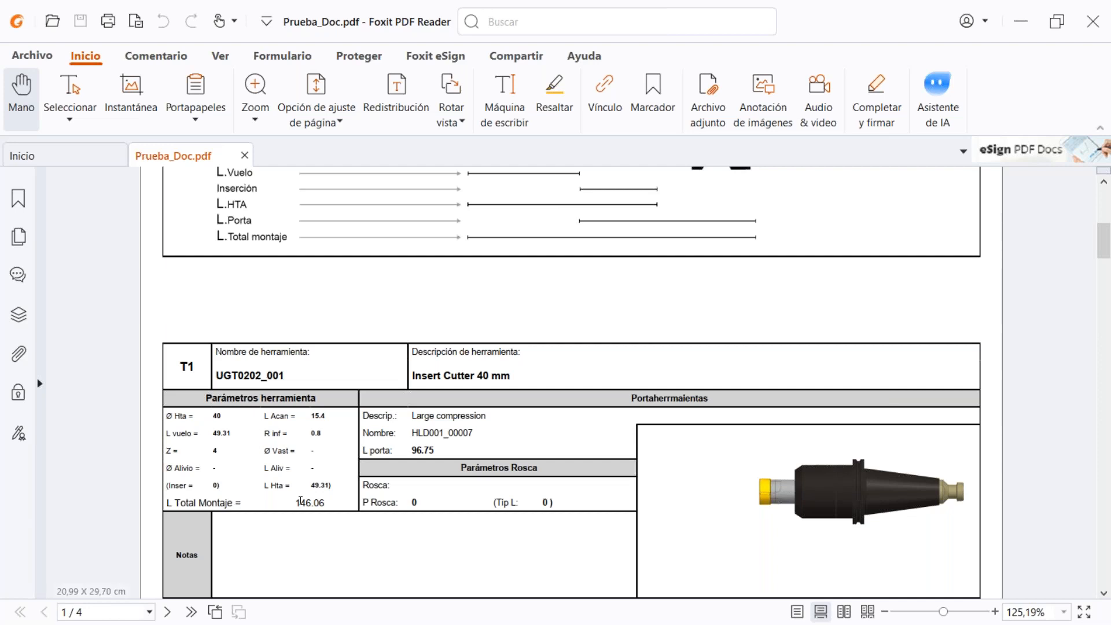
pyautogui.scroll(-5, 300, 486)
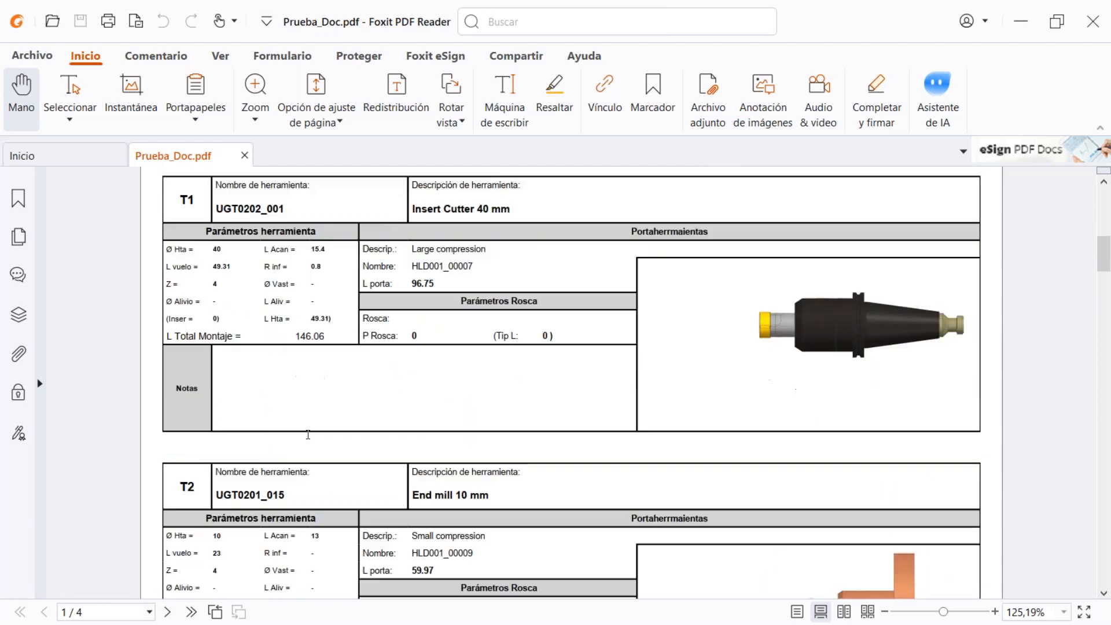
pyautogui.scroll(-7, 565, 404)
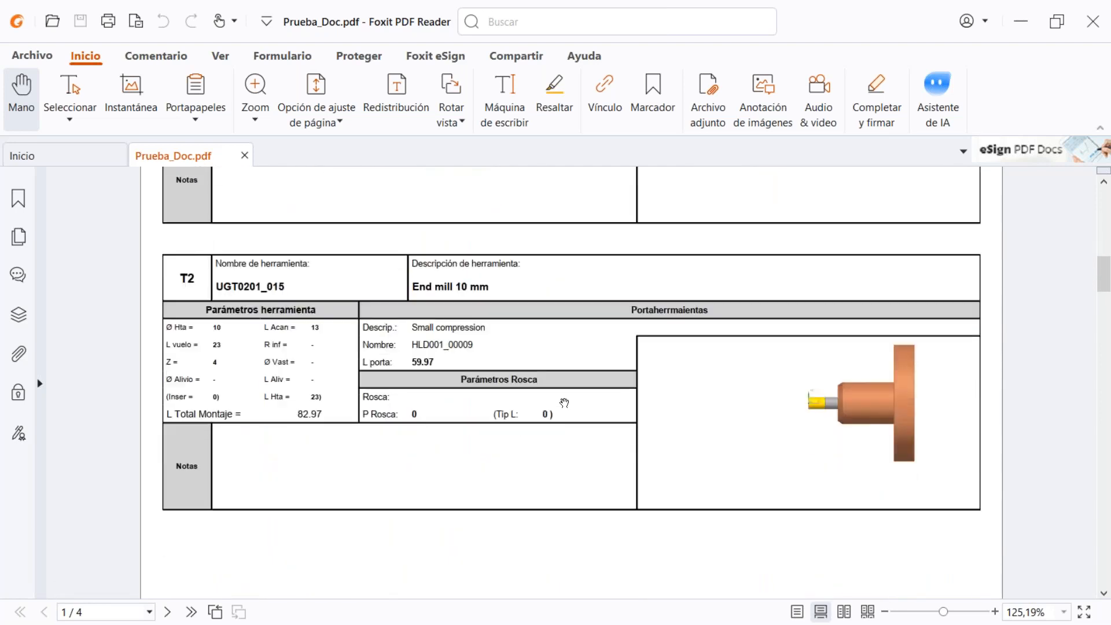
pyautogui.scroll(-16, 571, 382)
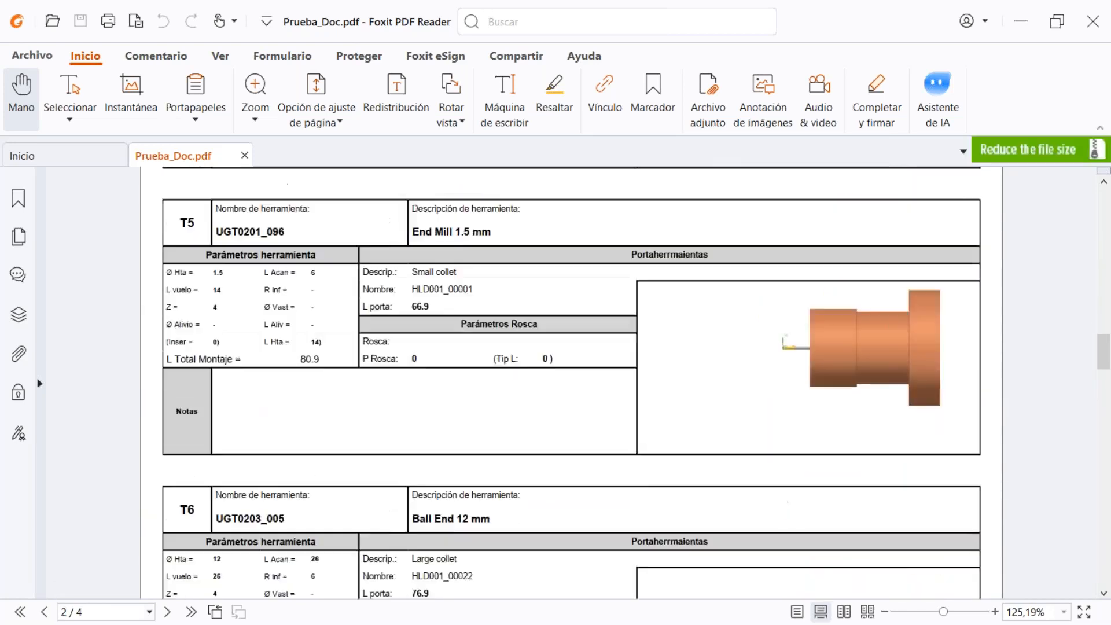
# Examine the operations list by independent tool for PROGRAM_GROUP, including speeds, feeds, compensation and machining times
pyautogui.scroll(-15, 571, 382)
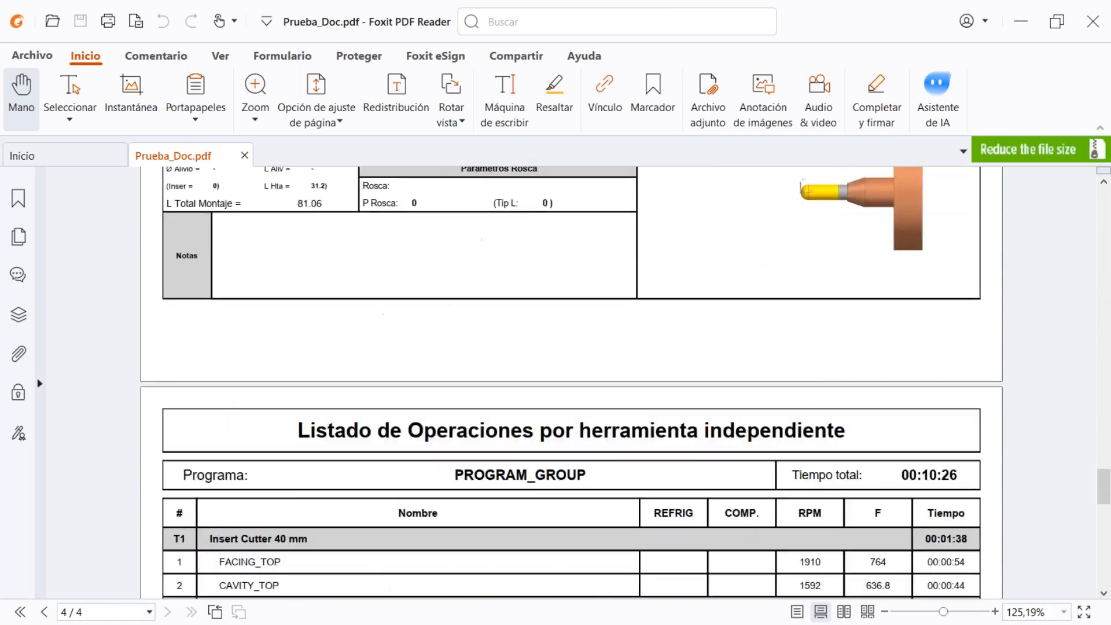
pyautogui.scroll(1, 446, 399)
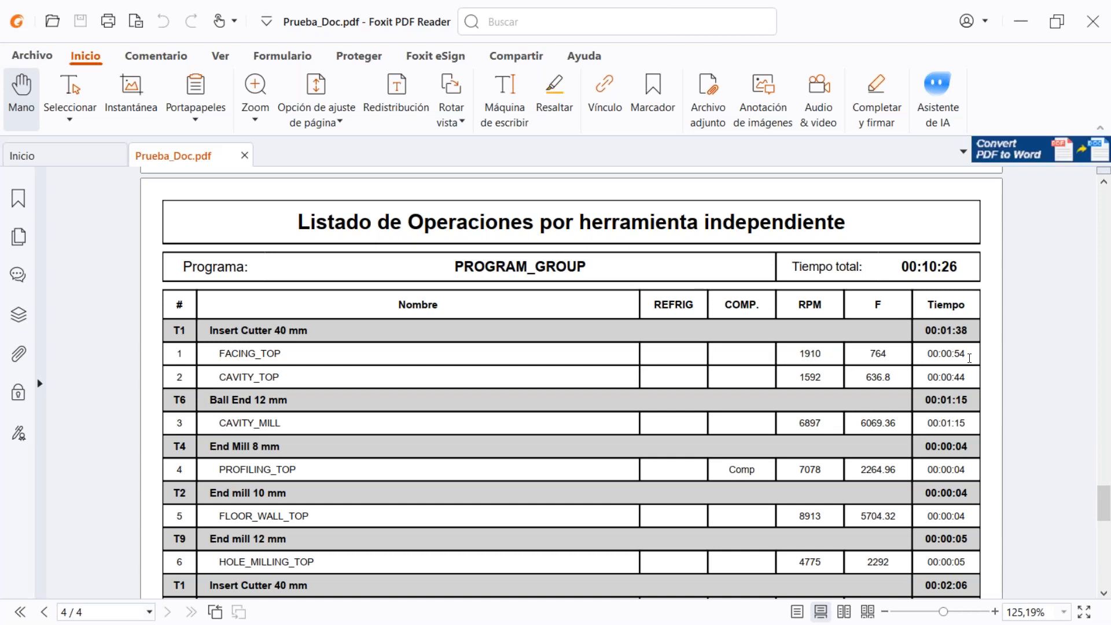
pyautogui.moveTo(969, 359); pyautogui.dragTo(930, 360)
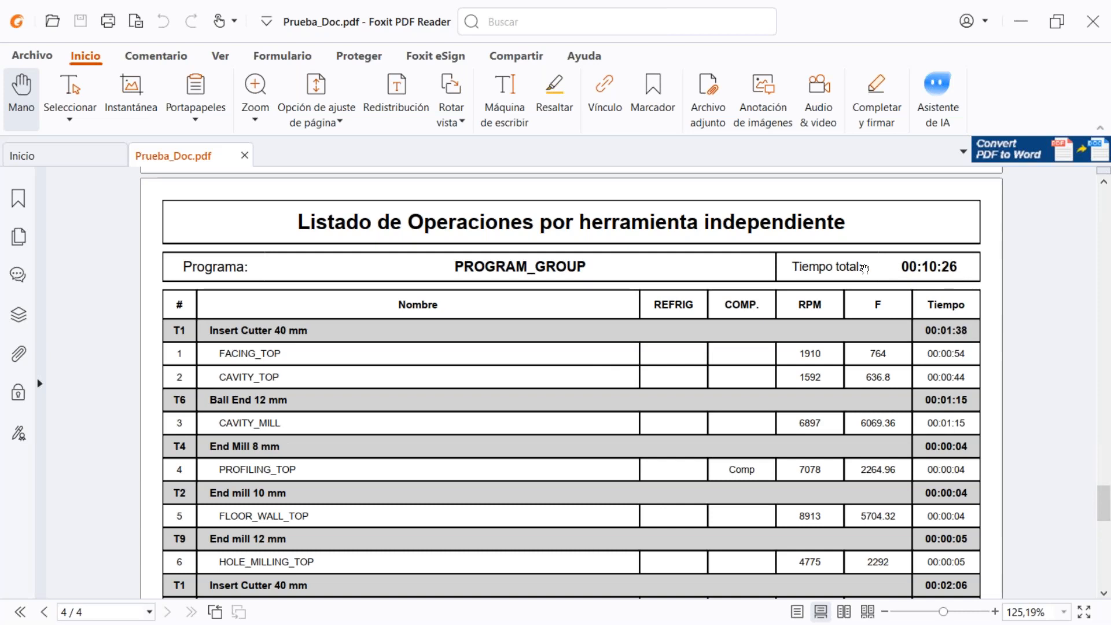
pyautogui.scroll(-1, 817, 306)
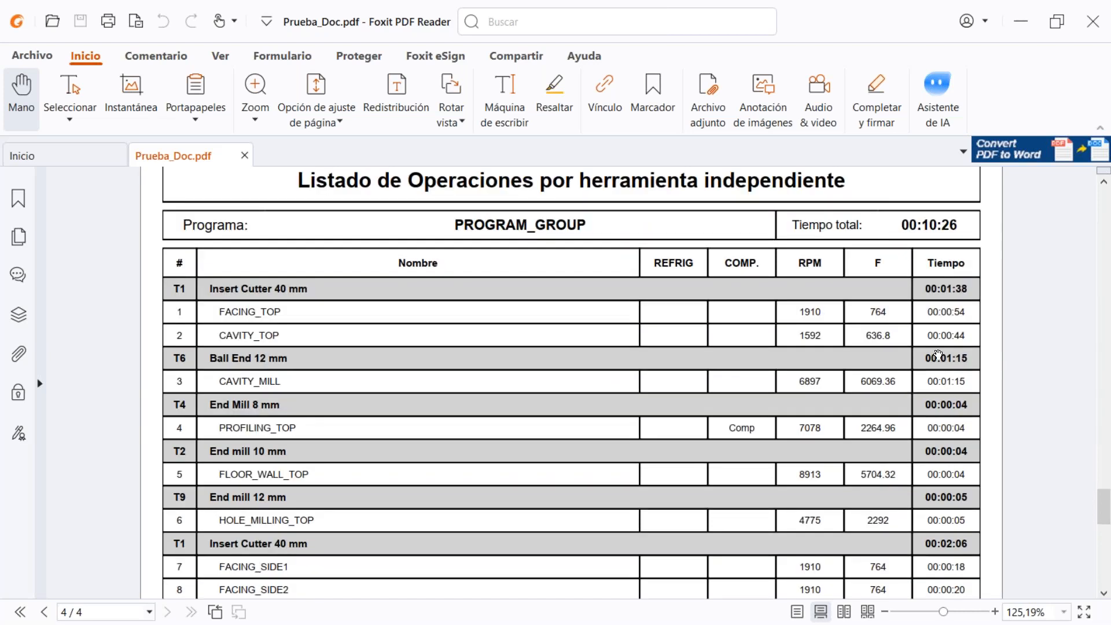
# Close the generated PDF and its reader to return to the machining session in NX
pyautogui.click(1090, 33)
pyautogui.press('Return')
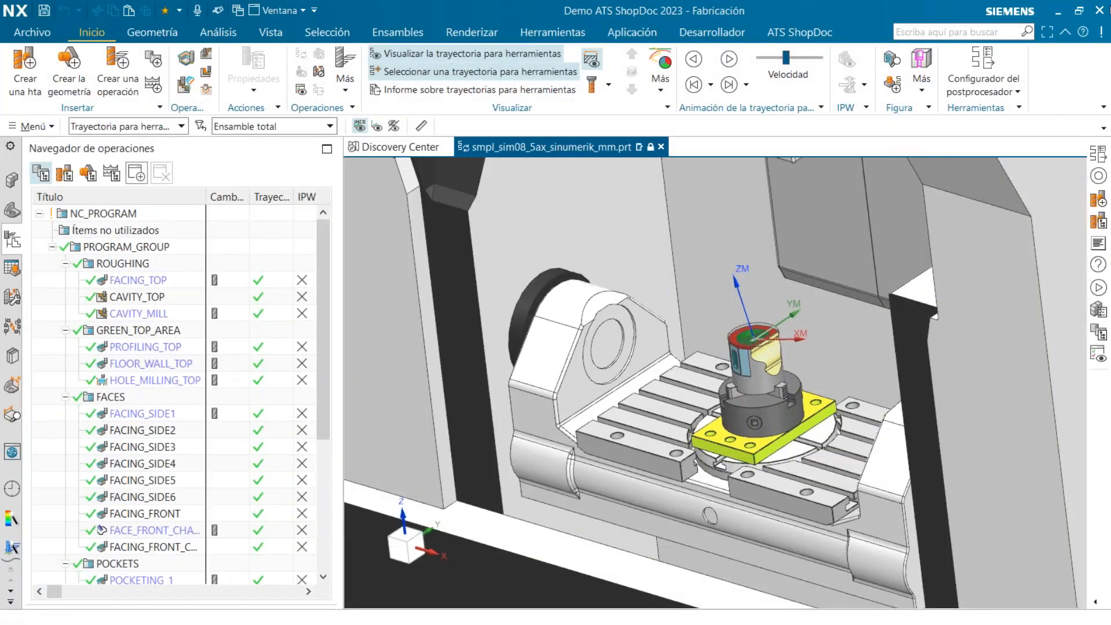
pyautogui.click(1099, 10)
pyautogui.click(585, 353)
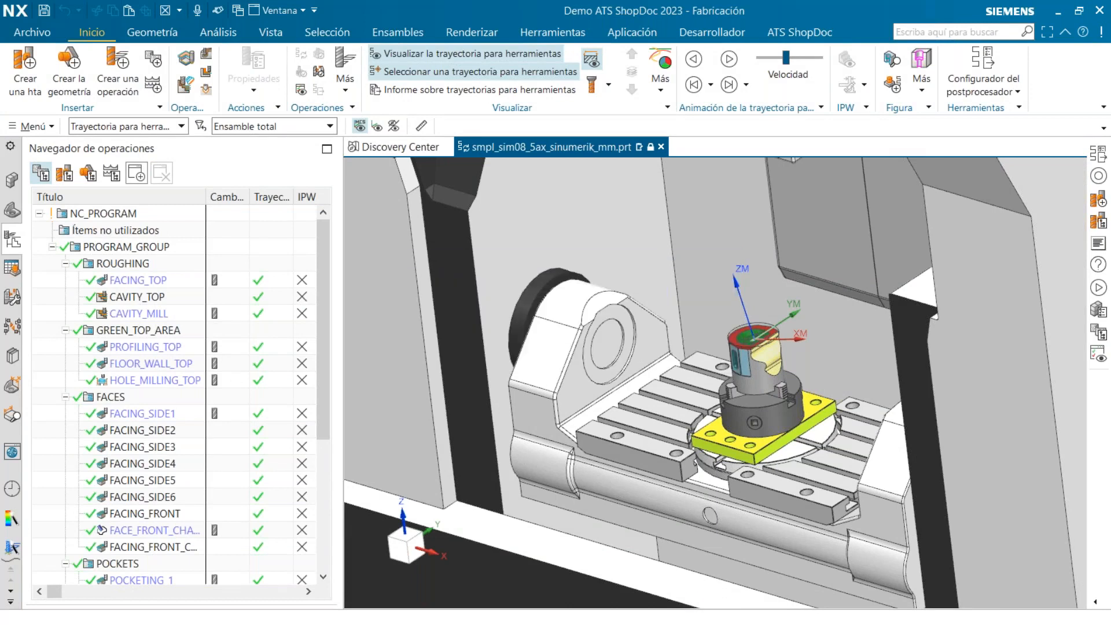
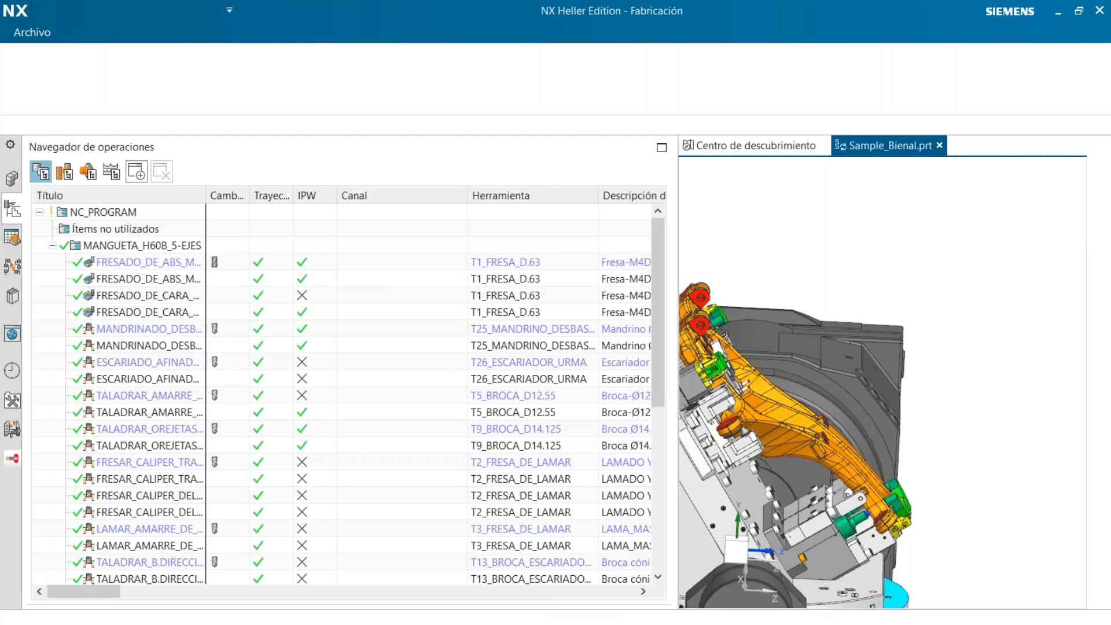
# Launch the CAM Wizard and place its dialog beside the program order list so that the operations stay accessible
pyautogui.moveTo(997, 349); pyautogui.dragTo(1010, 351, button='middle')
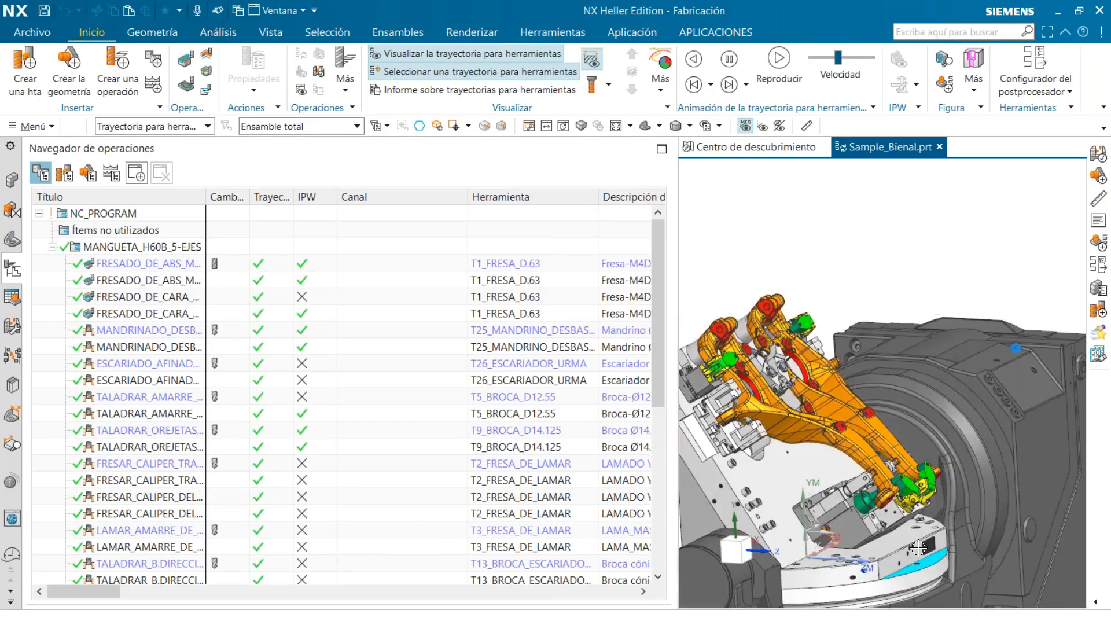
pyautogui.scroll(-3, 1010, 351)
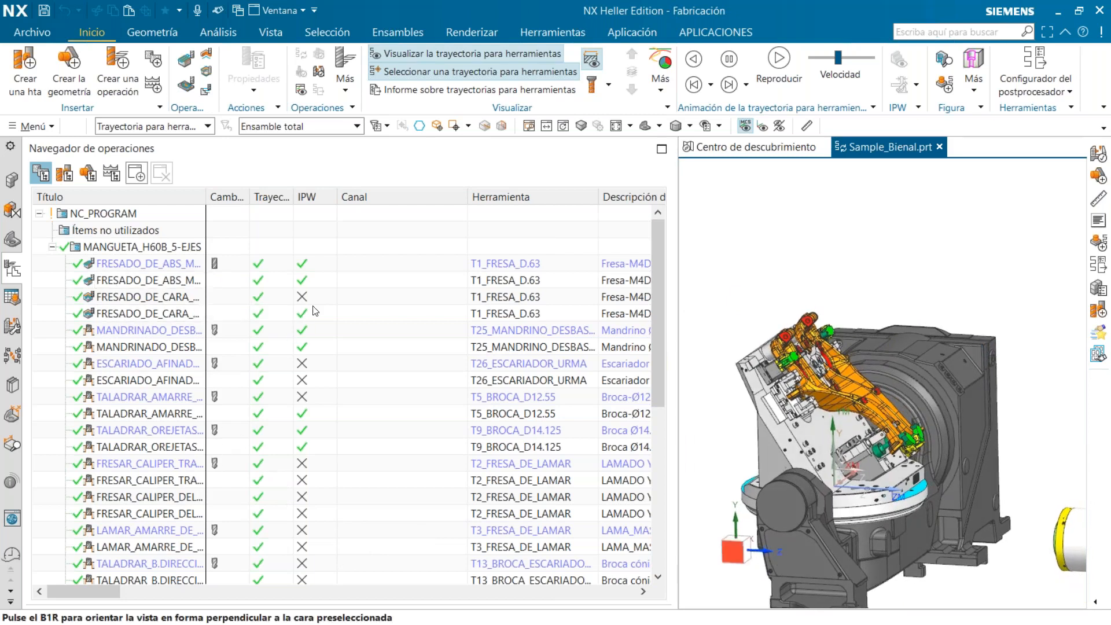
pyautogui.click(712, 30)
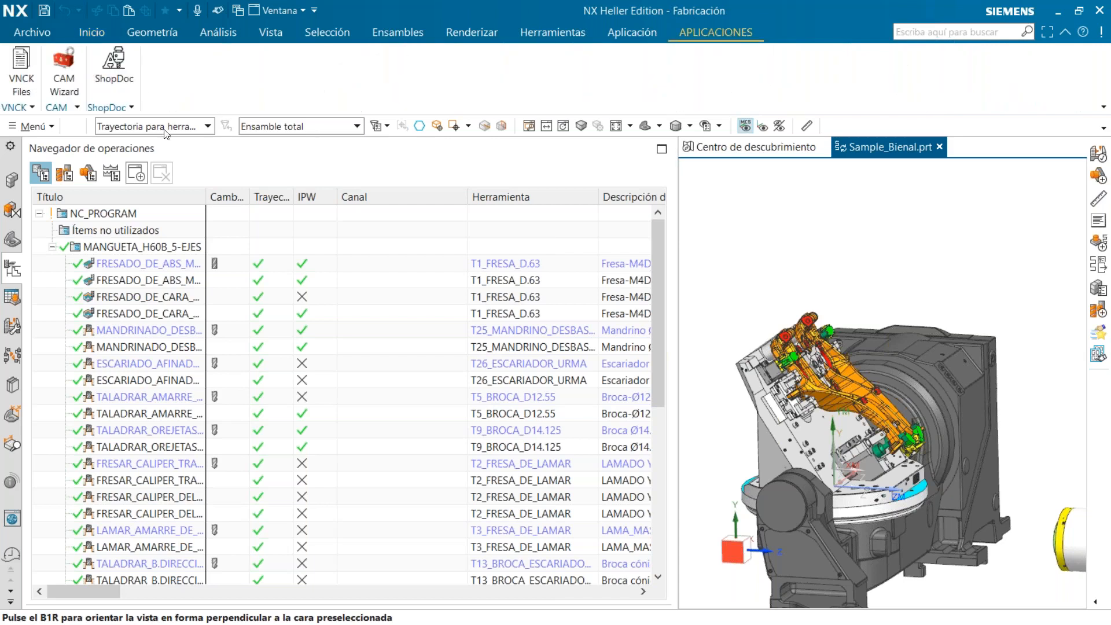
pyautogui.click(66, 74)
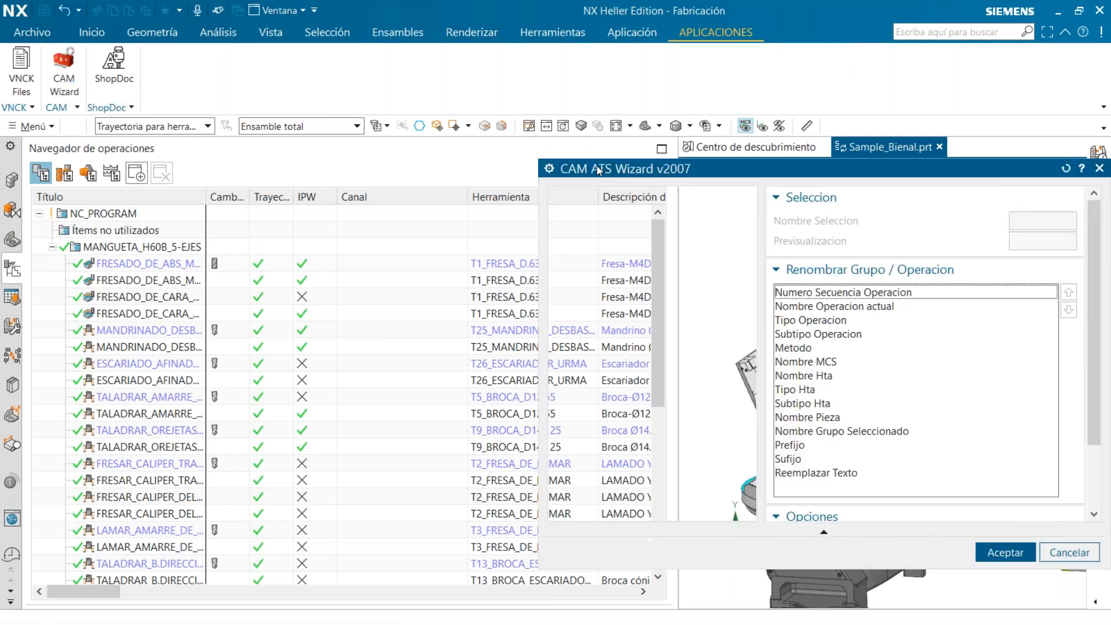
pyautogui.moveTo(812, 177); pyautogui.dragTo(756, 155)
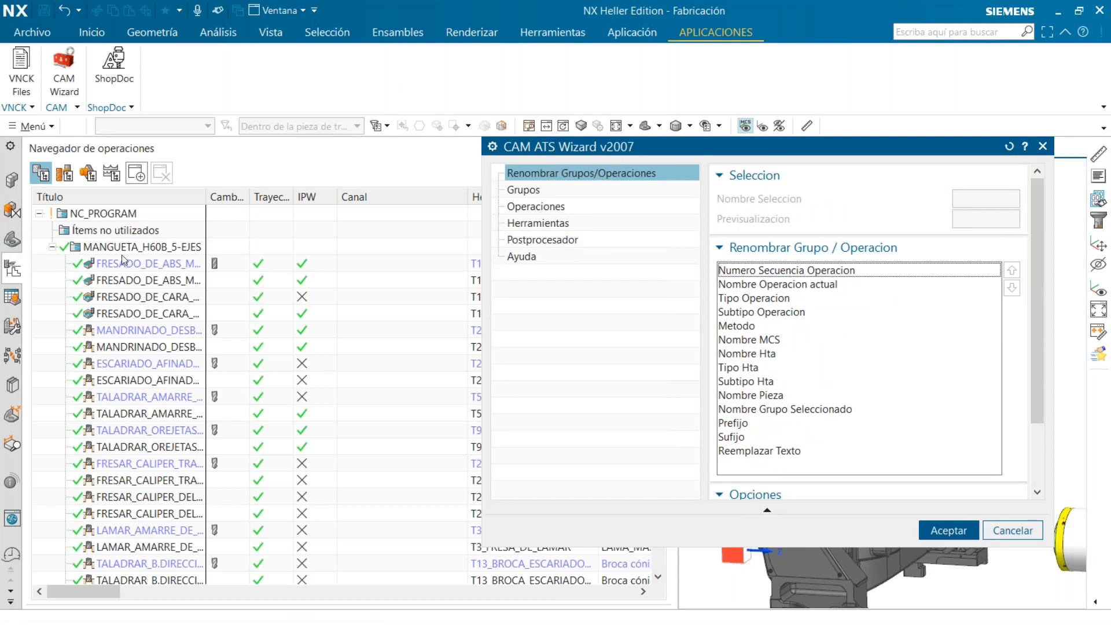
# Select the MANGUETA_H60B_5-EJES program group and set the renaming prefix to TEST_
pyautogui.click(145, 249)
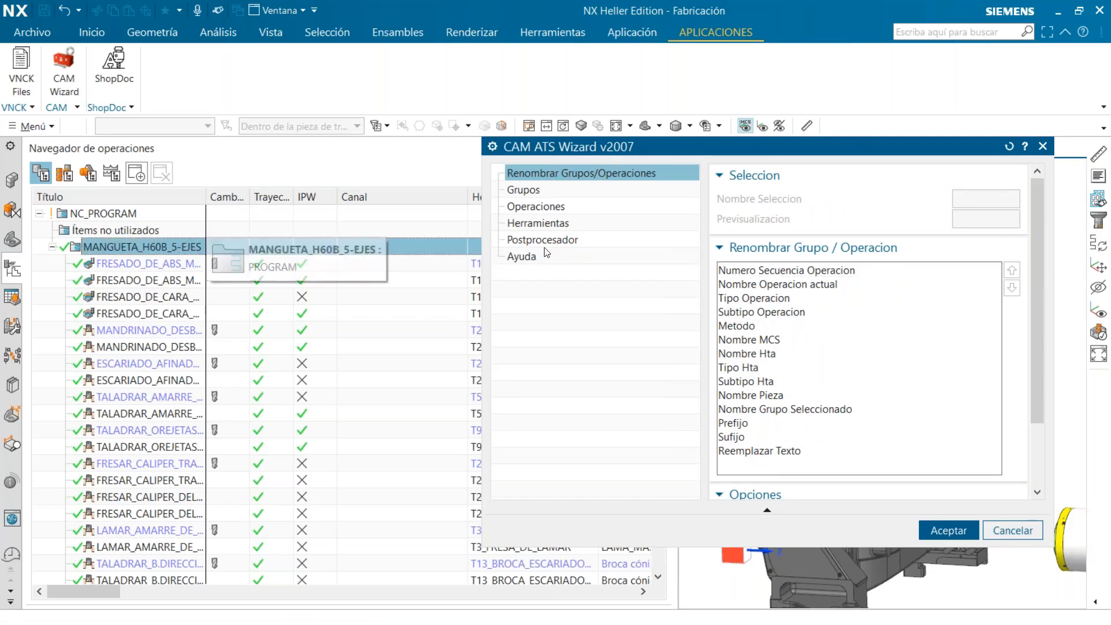
pyautogui.scroll(-3, 903, 266)
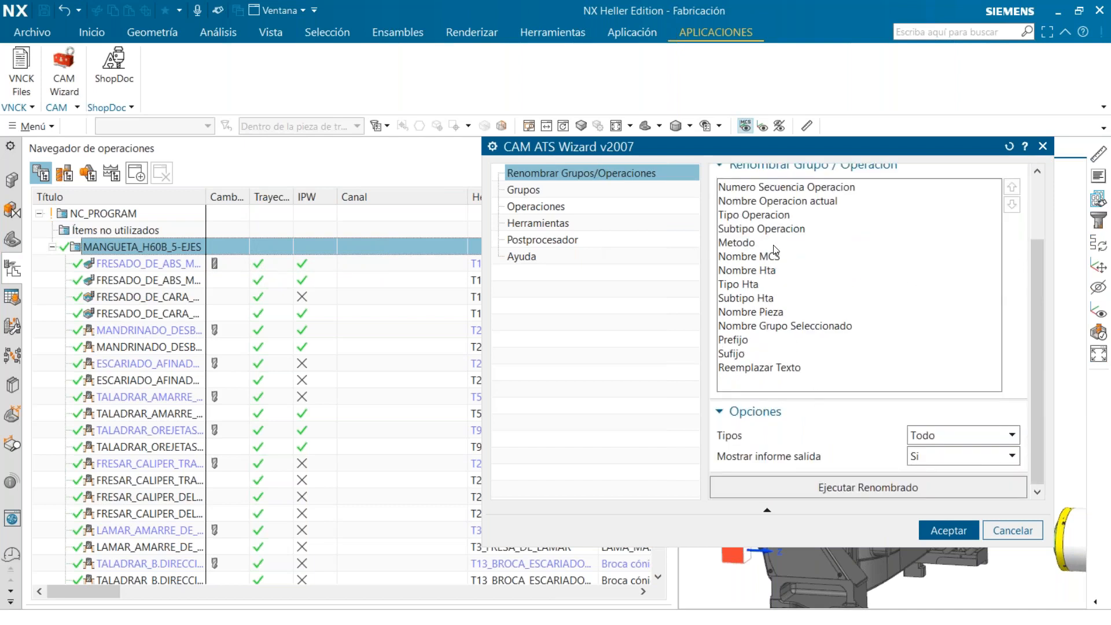
pyautogui.moveTo(1037, 339)
pyautogui.mouseDown()
pyautogui.moveTo(1038, 322)
pyautogui.moveTo(1037, 343)
pyautogui.mouseUp()
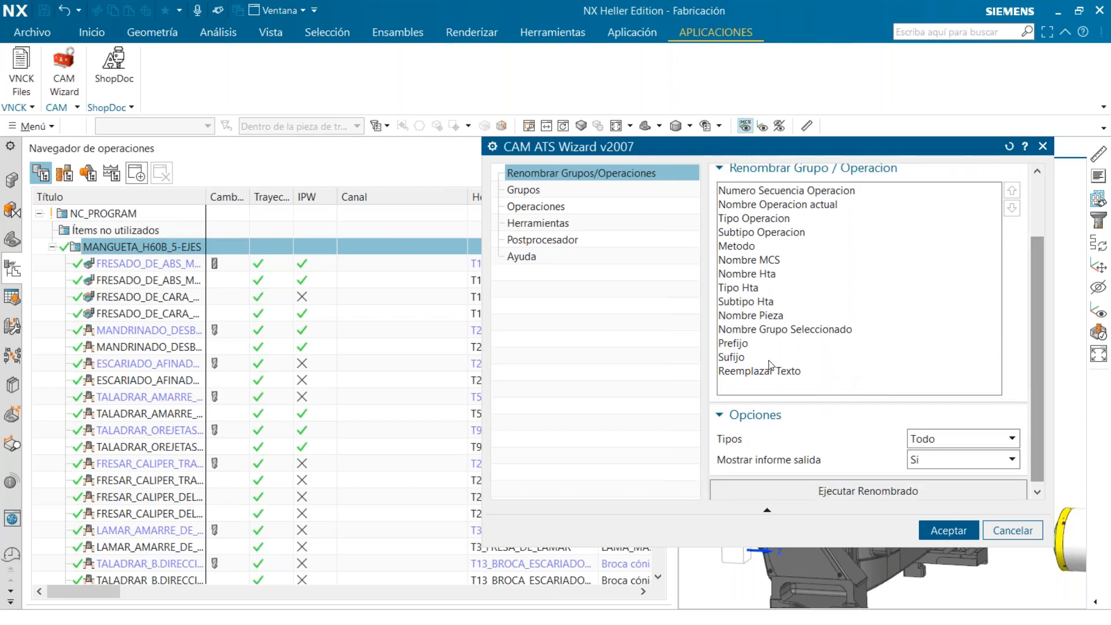
pyautogui.click(741, 346)
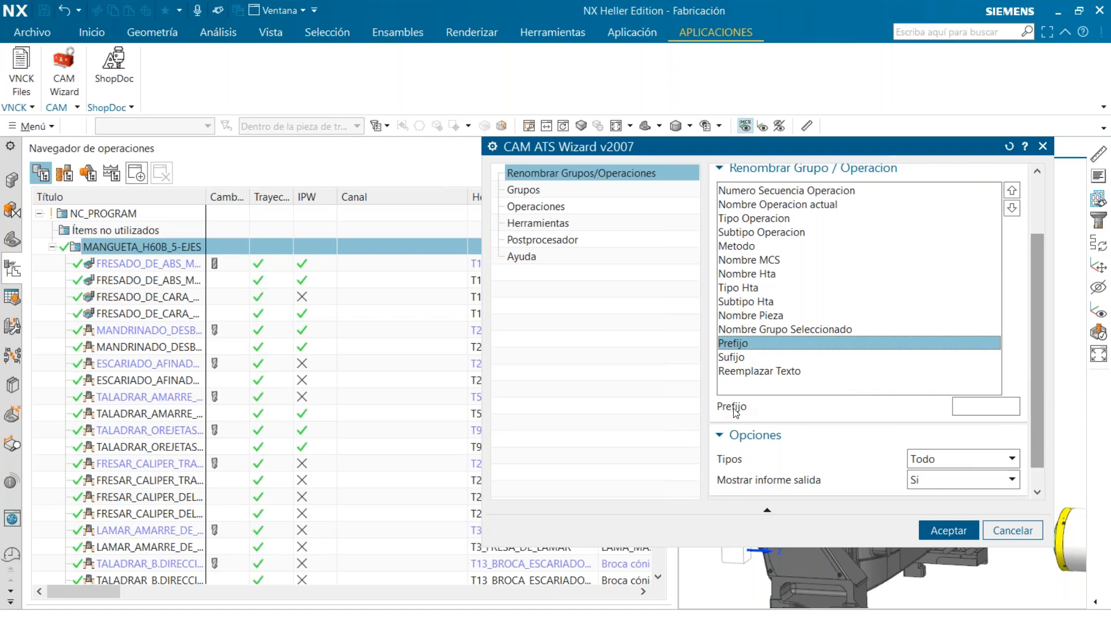
pyautogui.click(958, 405)
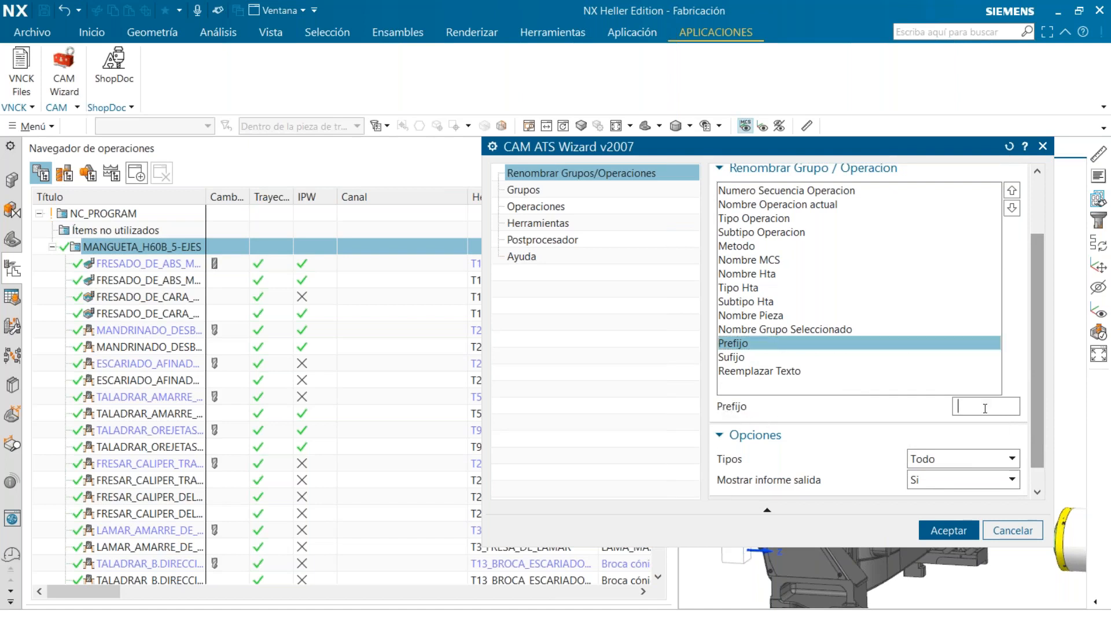
pyautogui.write('TEST')
pyautogui.scroll(-1, 1035, 442)
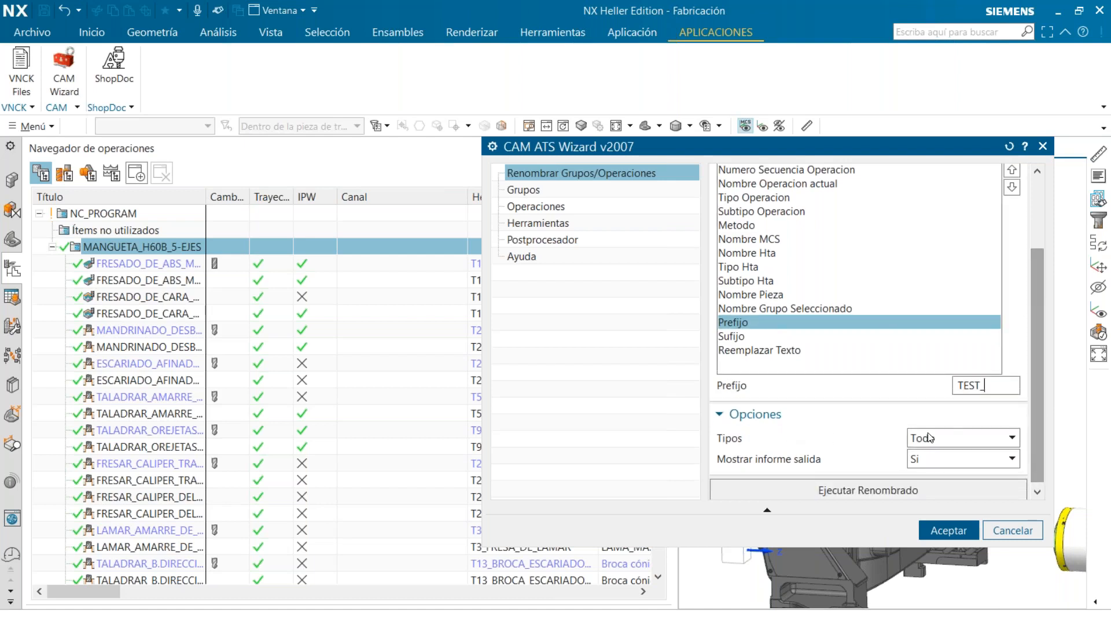
# Run the renaming with the type Todo, check the renamed operations down the list, and accept the wizard
pyautogui.click(945, 440)
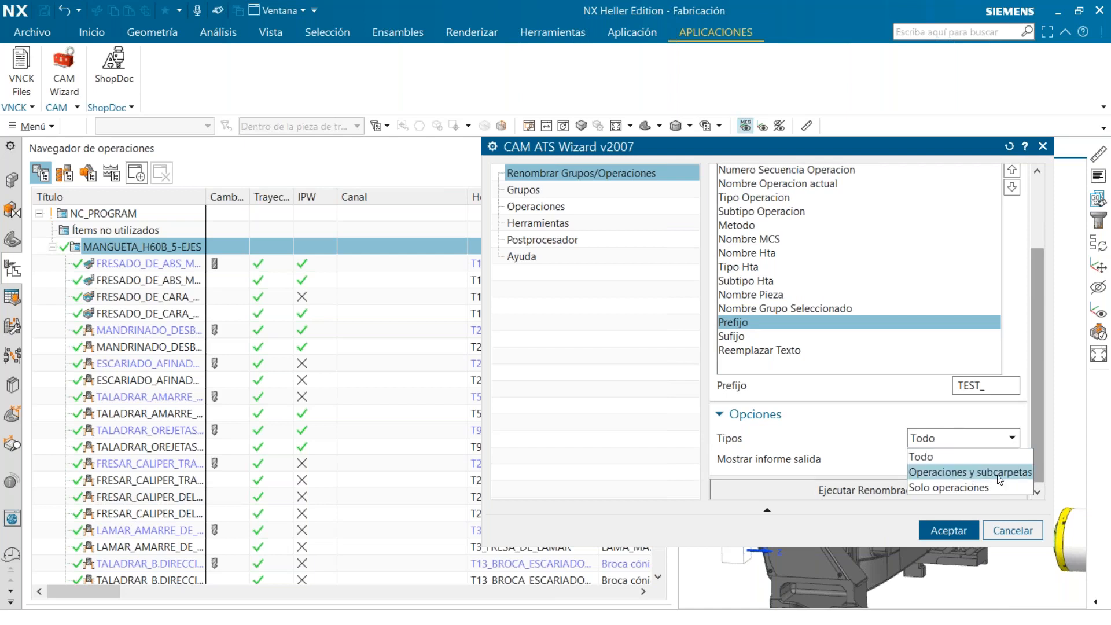
pyautogui.click(952, 436)
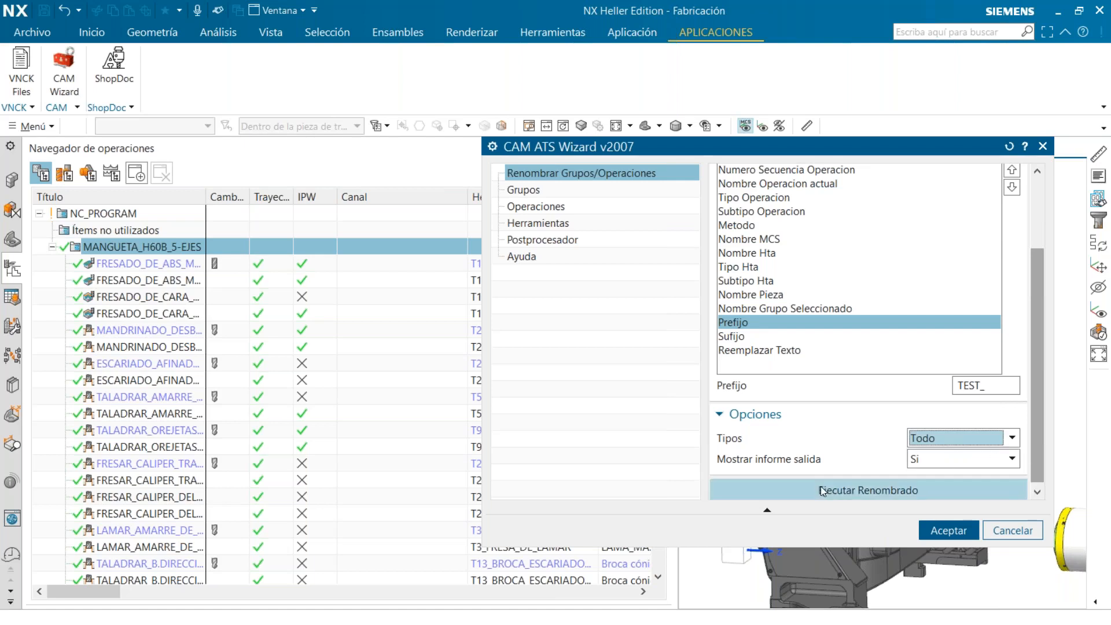
pyautogui.click(851, 489)
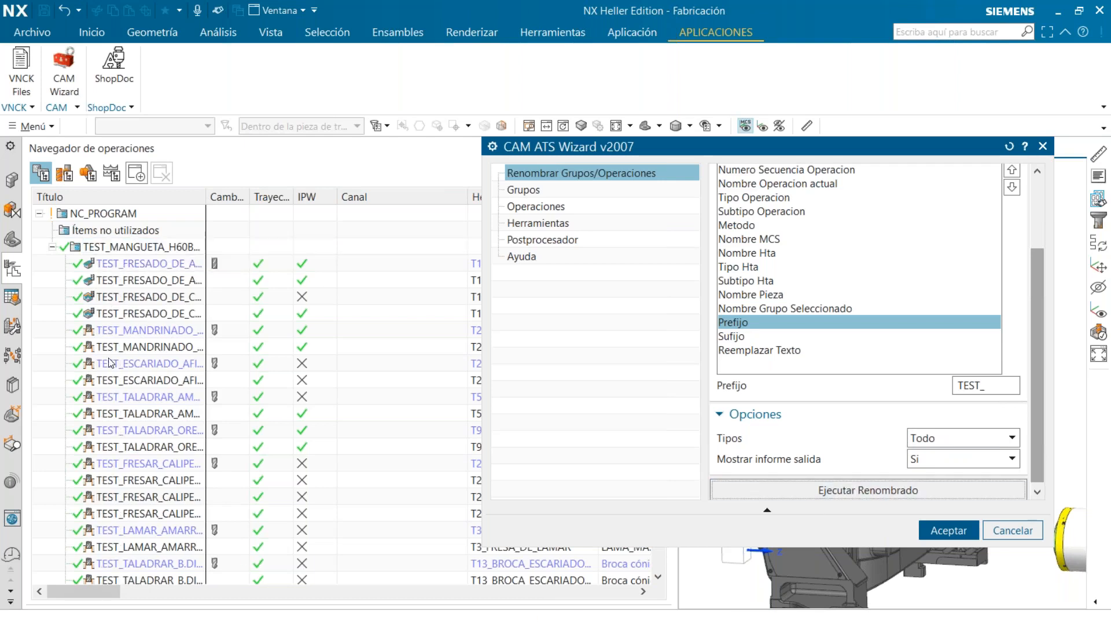
pyautogui.scroll(-1, 113, 482)
pyautogui.scroll(-1, 114, 483)
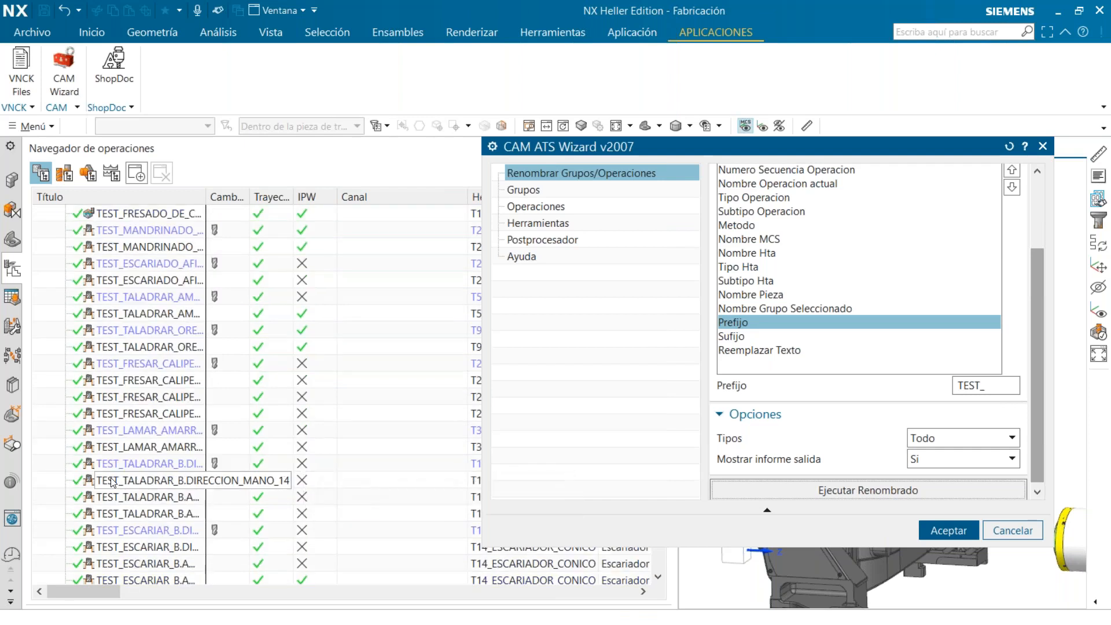
pyautogui.scroll(-1, 113, 482)
pyautogui.scroll(2, 113, 482)
pyautogui.scroll(1, 114, 482)
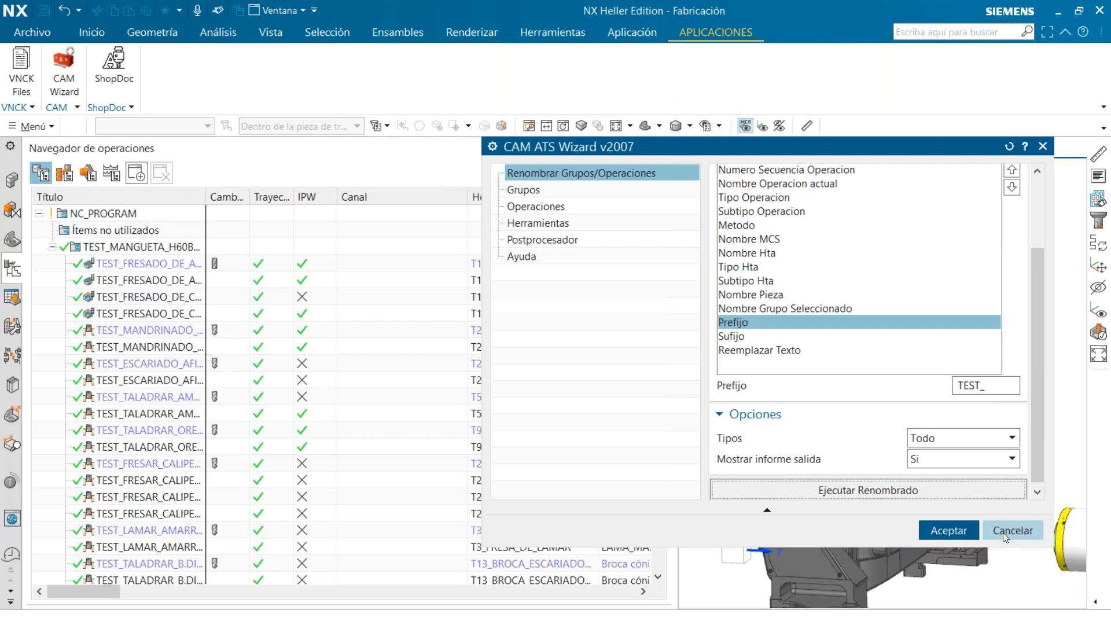
pyautogui.click(940, 533)
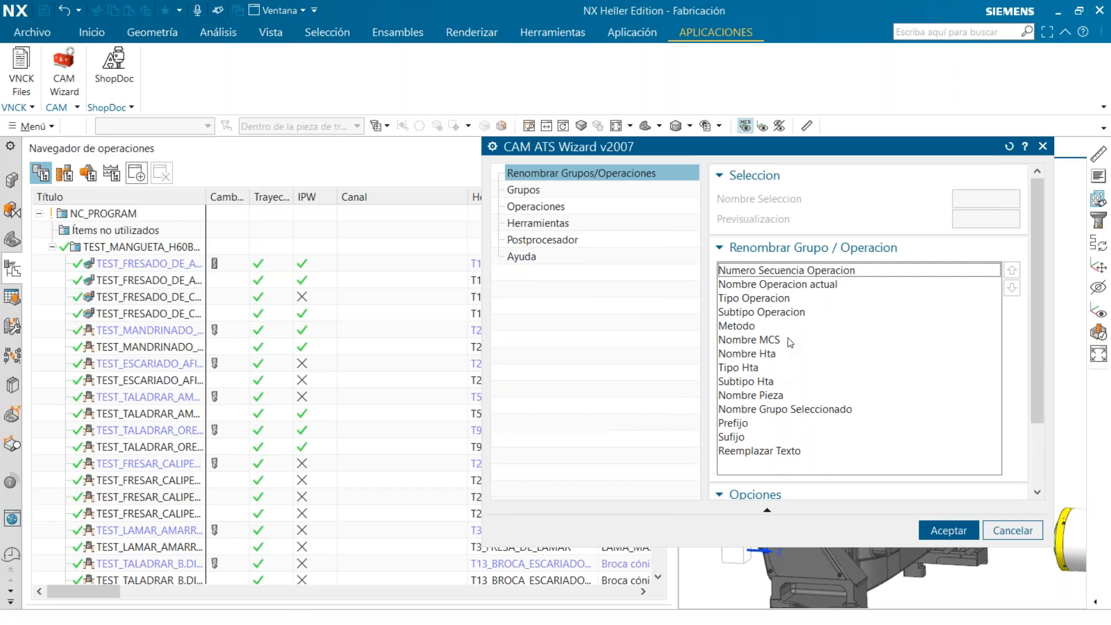
# Show the machine tool view and delete the empty tools with the wizard's Eliminar herramientas vacias option
pyautogui.click(581, 194)
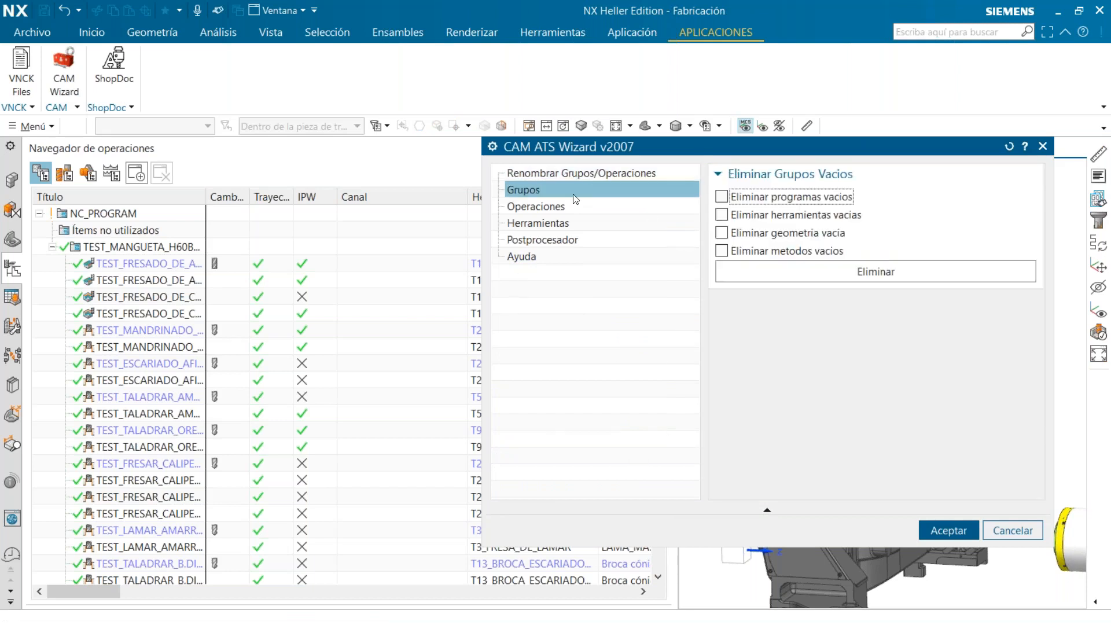
pyautogui.click(64, 173)
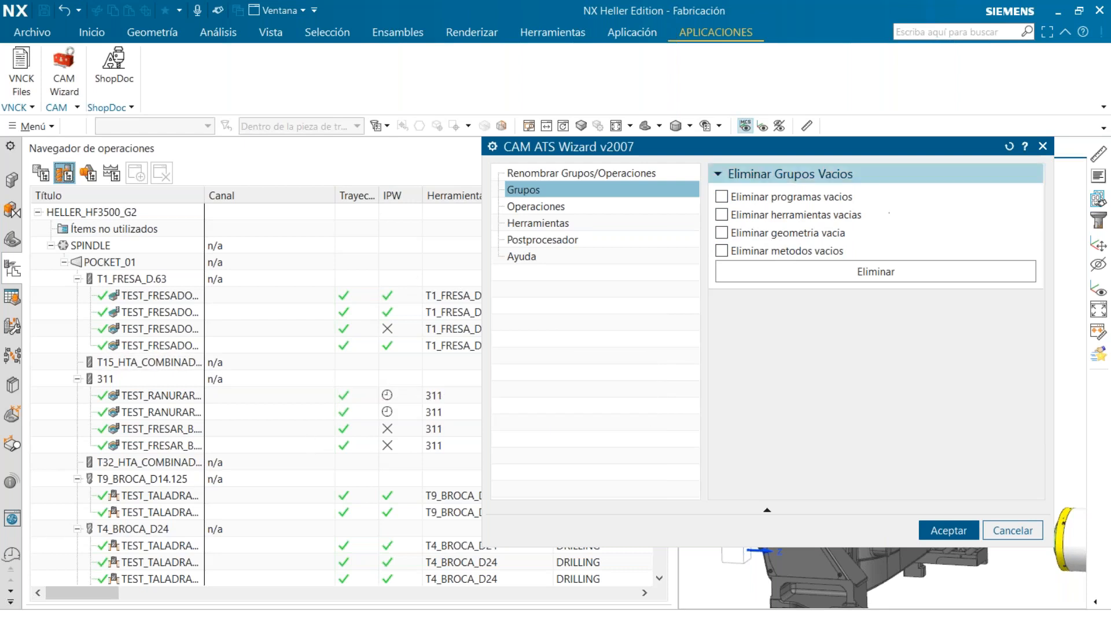
pyautogui.click(813, 215)
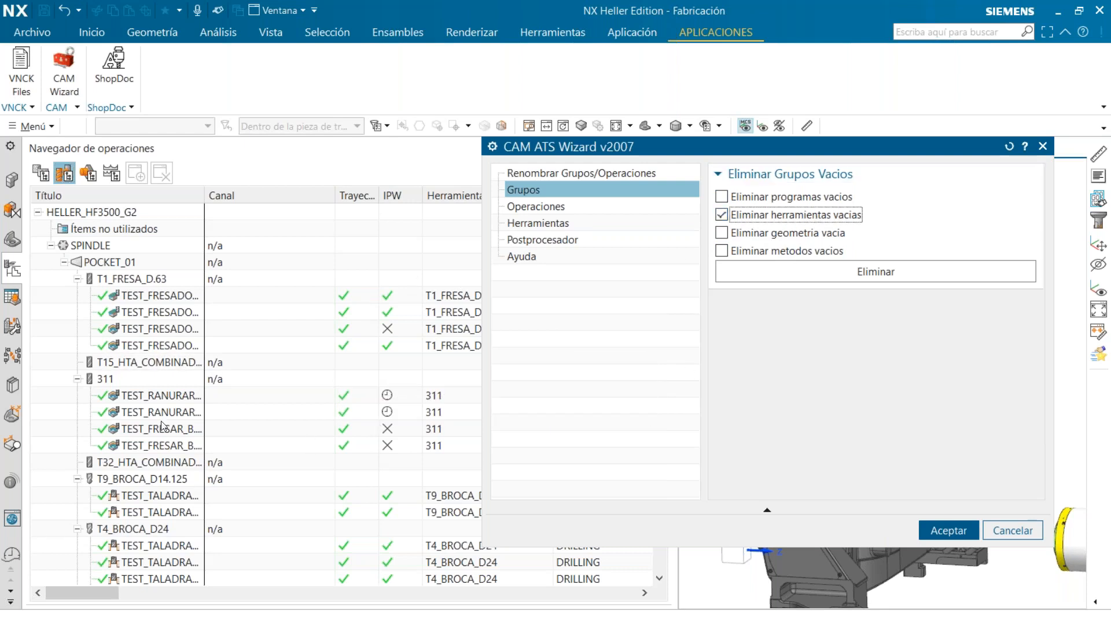
pyautogui.click(862, 272)
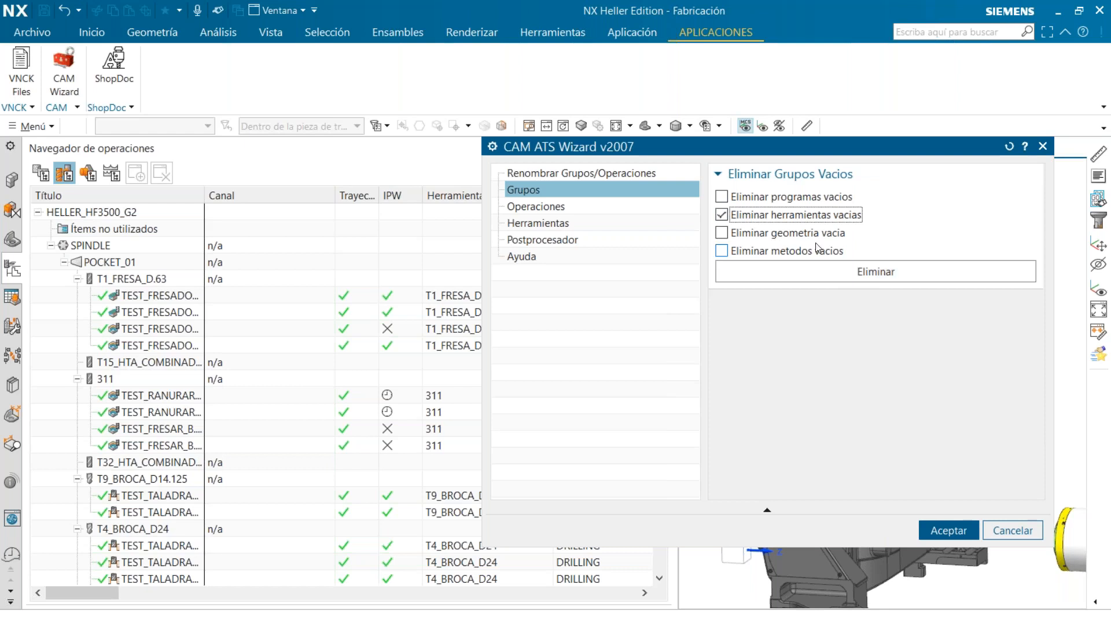
pyautogui.click(883, 272)
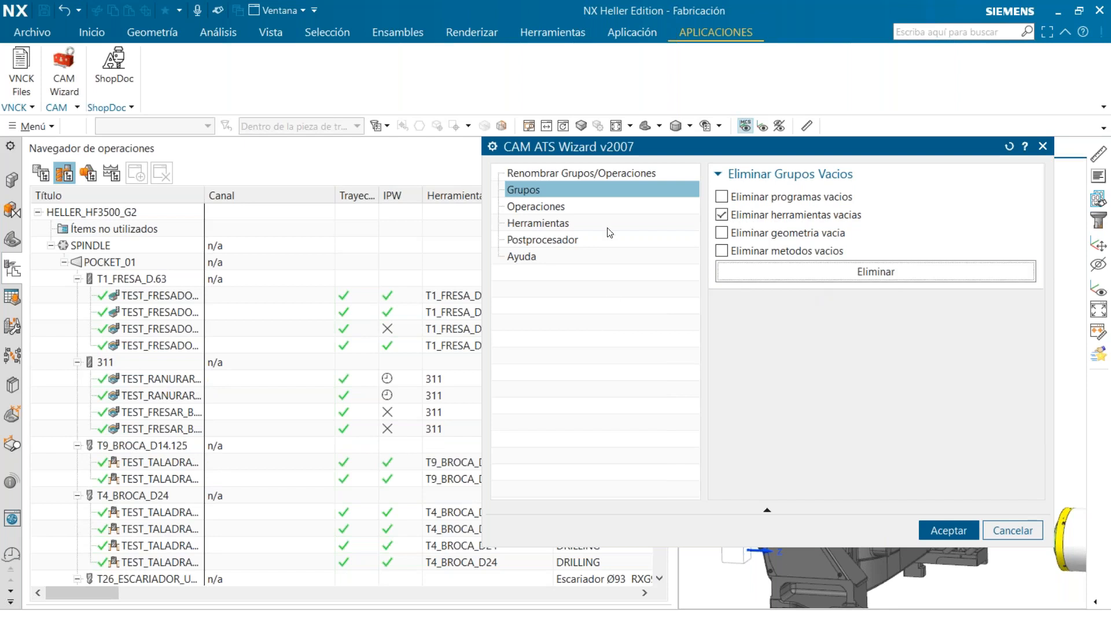
# Examine the wizard's feeds and speeds reset, tool loading and cascade postprocessing options with the available postprocessors, and cancel the wizard
pyautogui.click(603, 208)
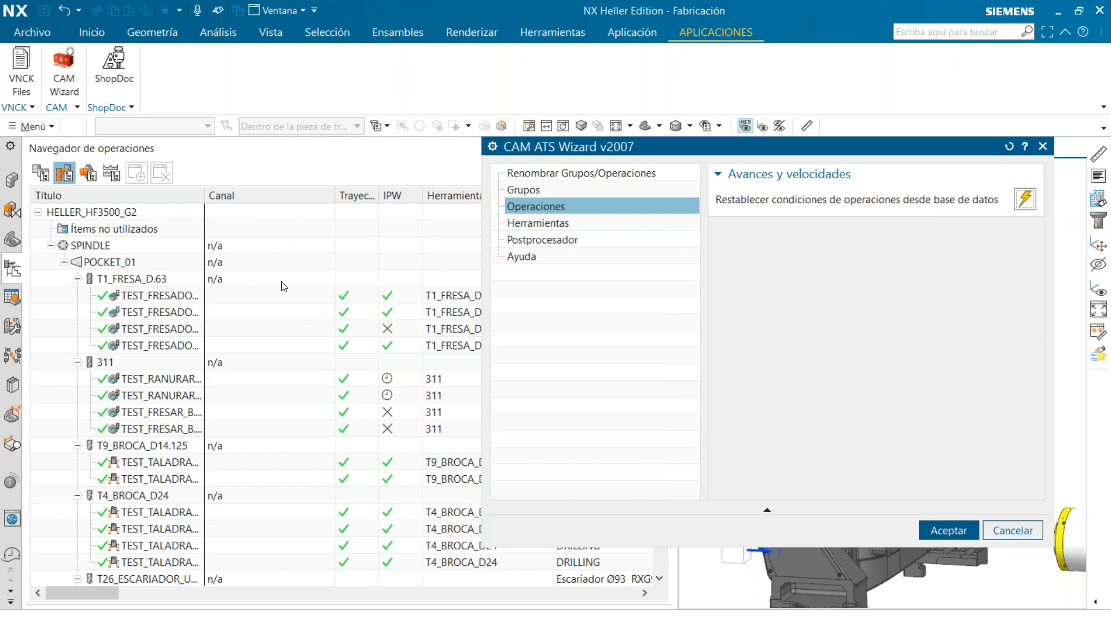
pyautogui.click(581, 224)
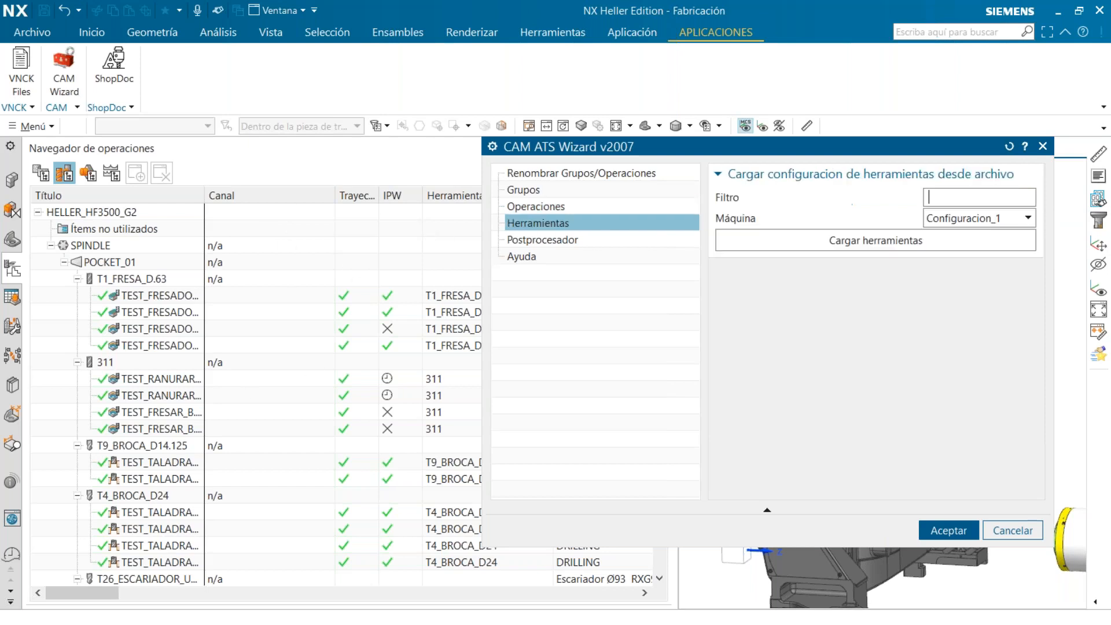
pyautogui.click(586, 239)
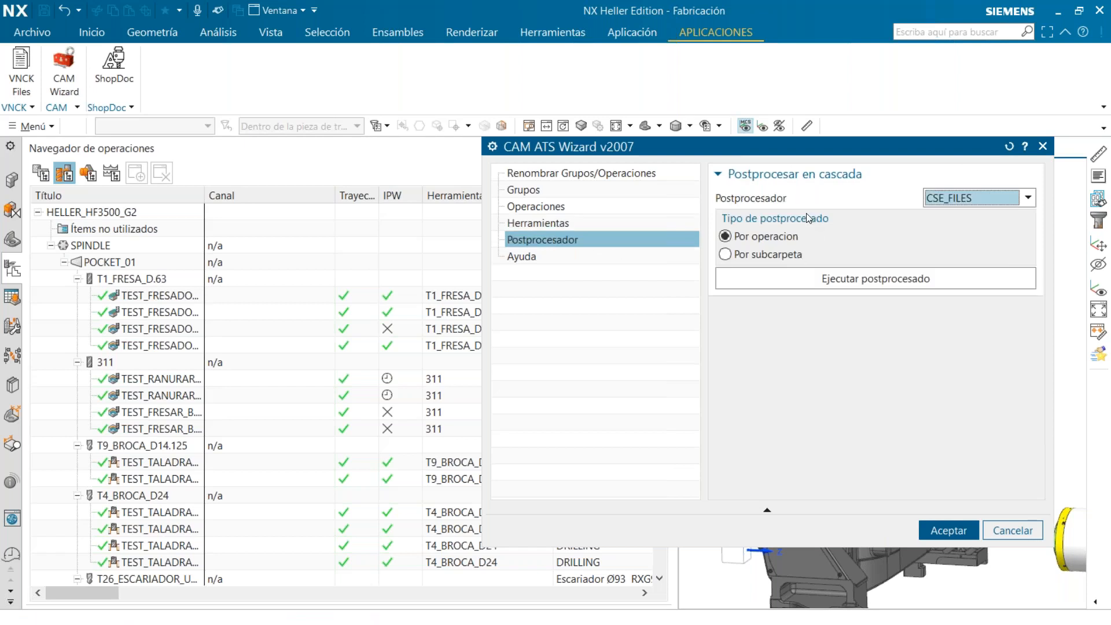
pyautogui.click(42, 174)
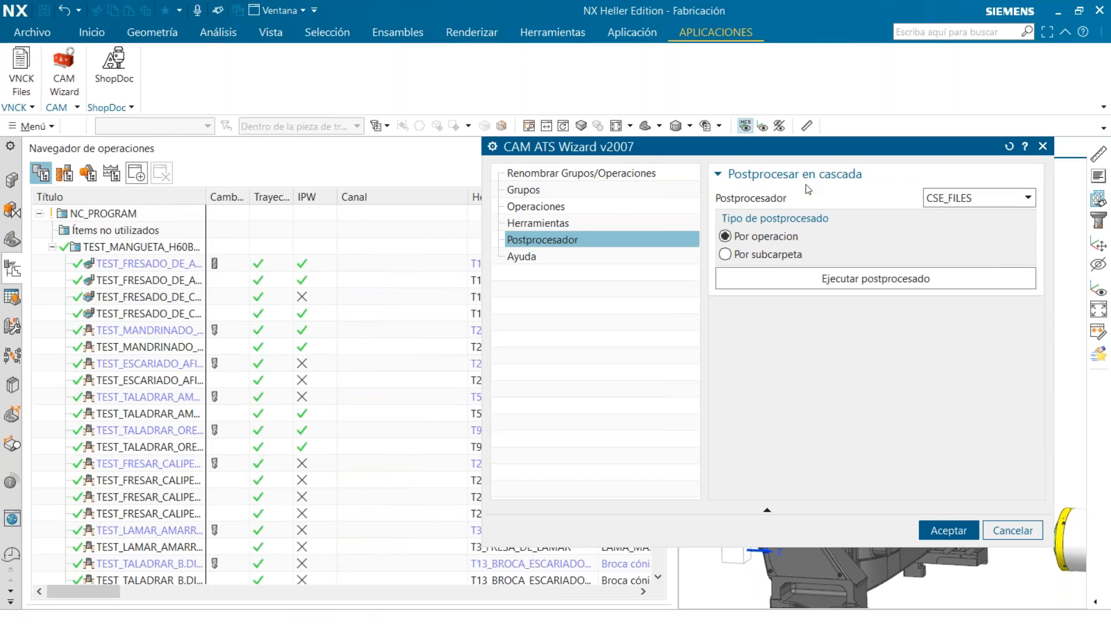
pyautogui.click(1012, 201)
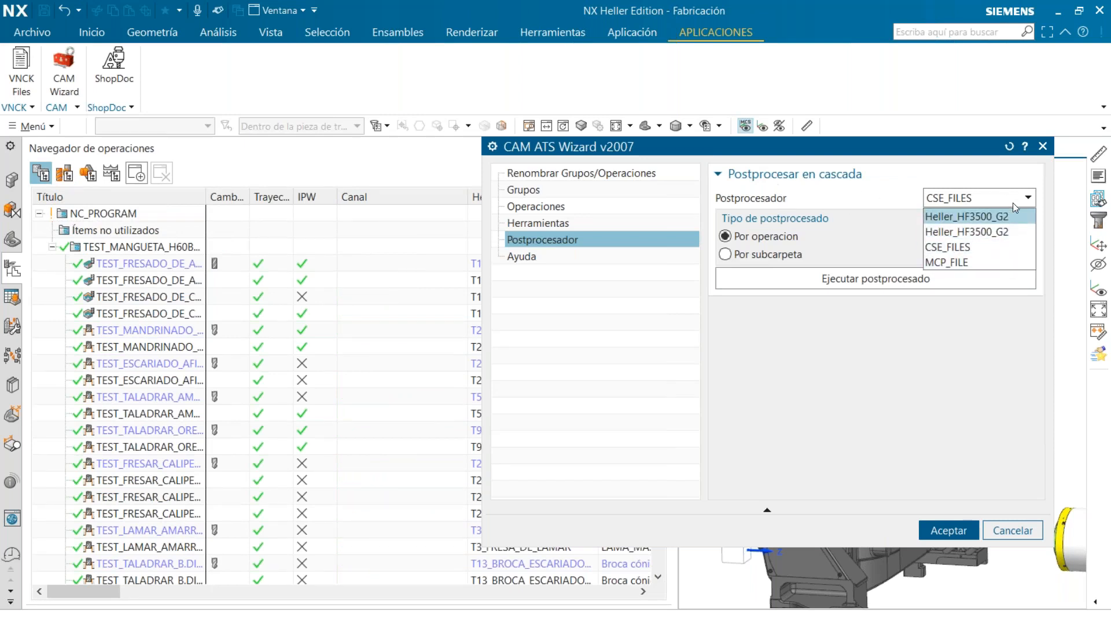
pyautogui.click(1013, 201)
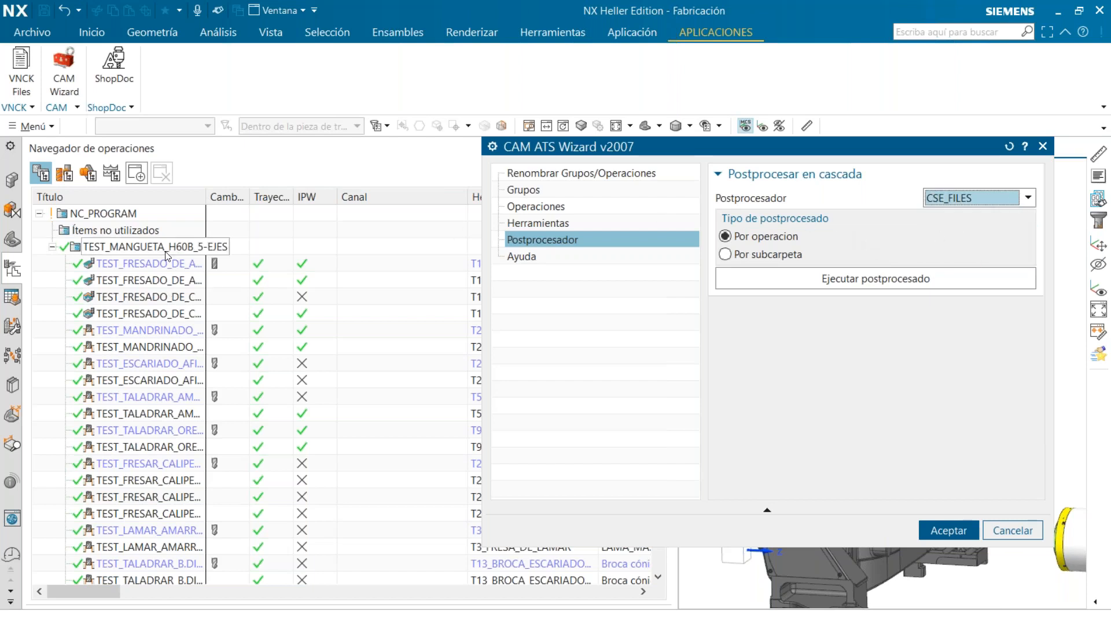
pyautogui.click(116, 246)
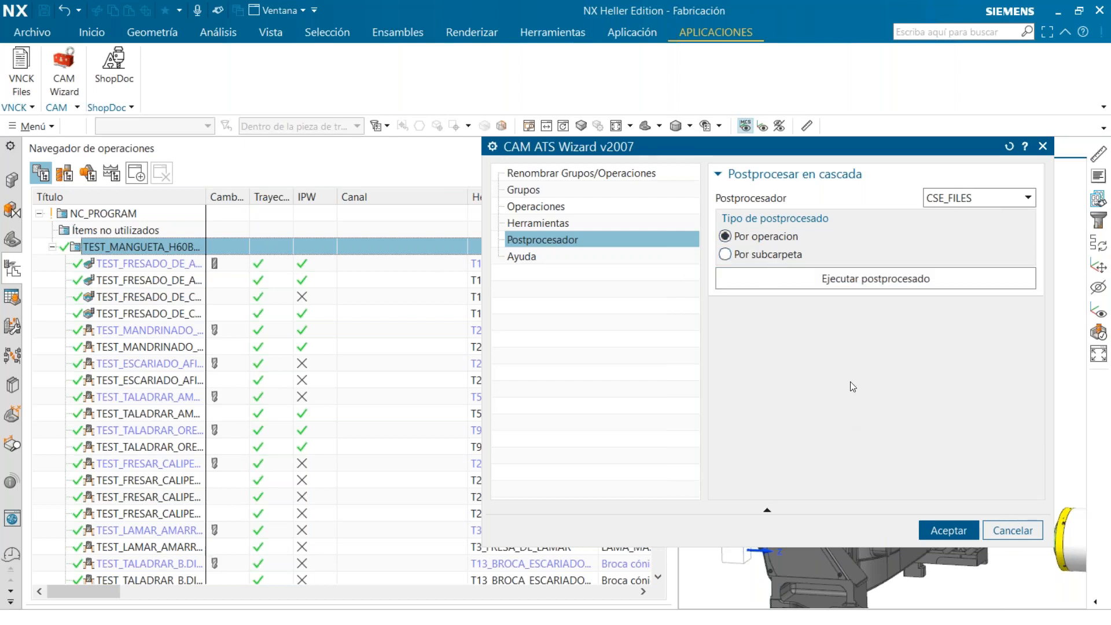
pyautogui.click(1001, 527)
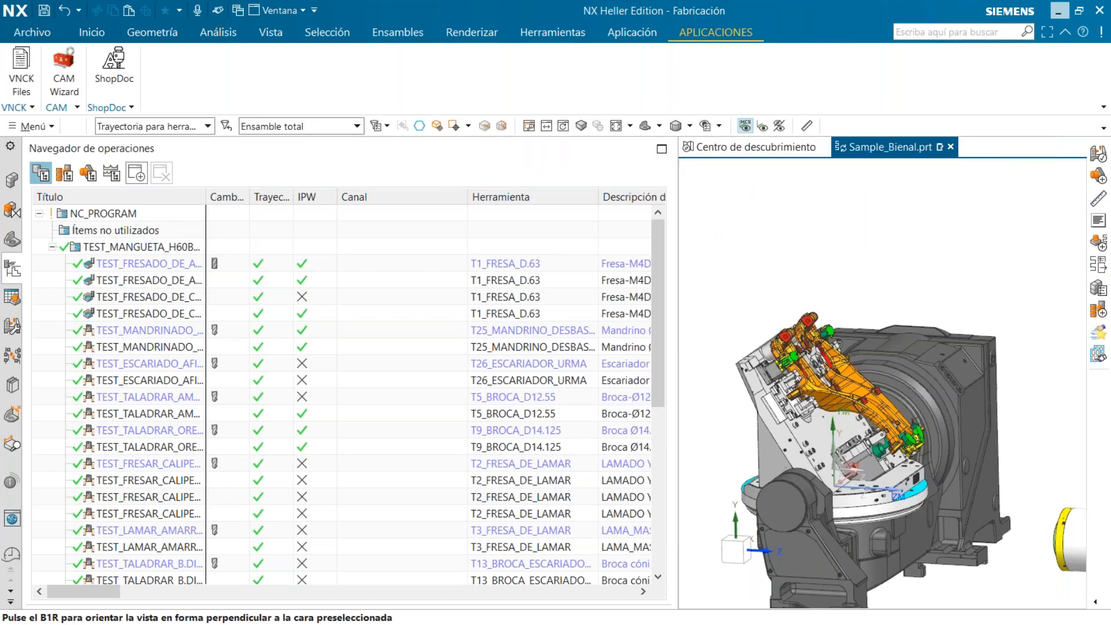
# Switch from NX to the presentation and advance to the slide Mas información sobre NXOpen
pyautogui.click(1059, 10)
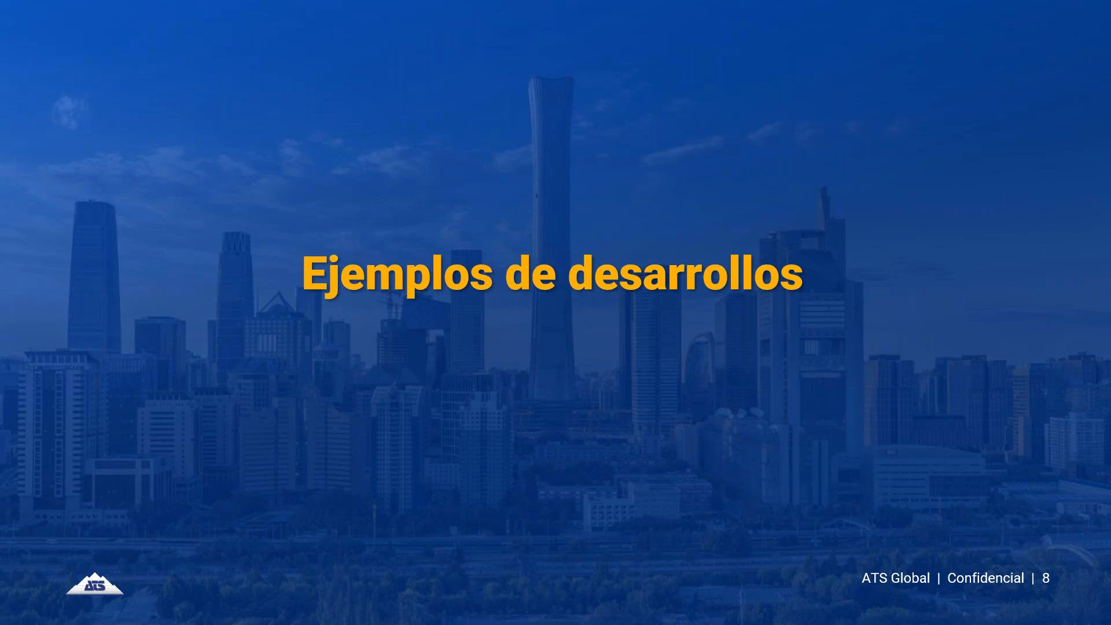
pyautogui.press('Right')
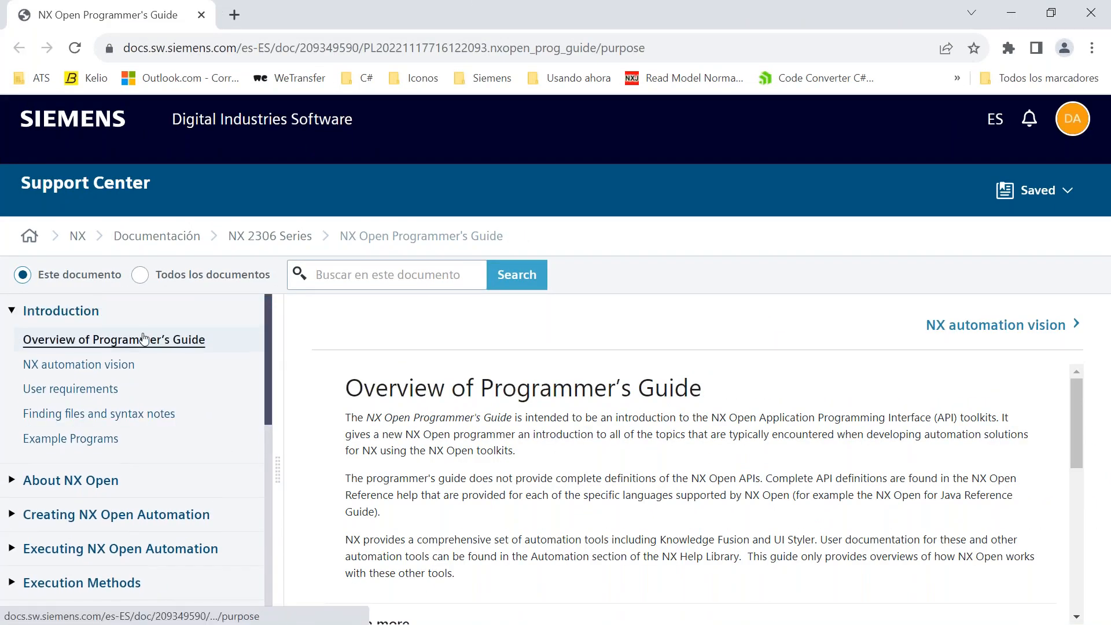
# Browse the NX Open Programmer's Guide contents, expanding the About NX Open and Creating NX Open Automation chapters
pyautogui.scroll(-3, 154, 377)
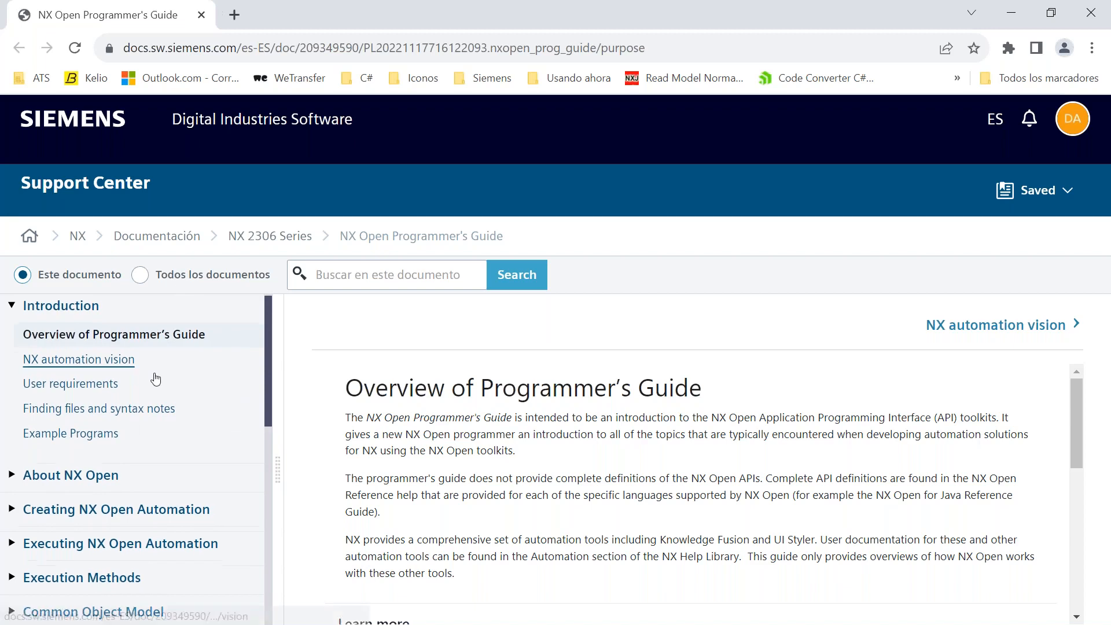
pyautogui.click(108, 322)
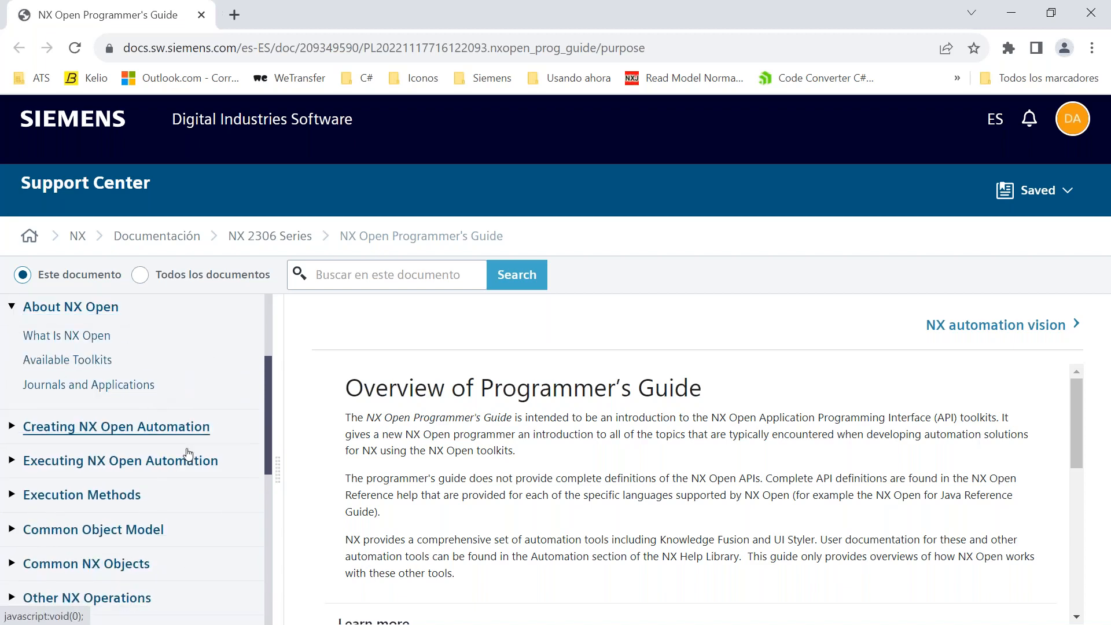
pyautogui.click(171, 431)
pyautogui.scroll(-2, 154, 481)
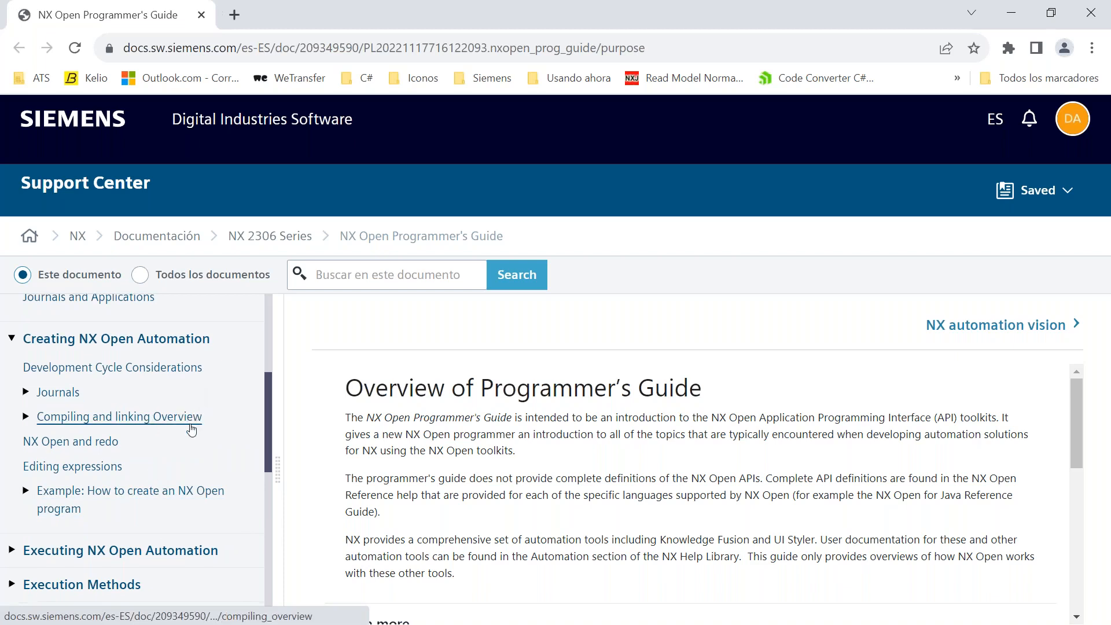
pyautogui.scroll(-3, 191, 425)
pyautogui.scroll(-4, 216, 495)
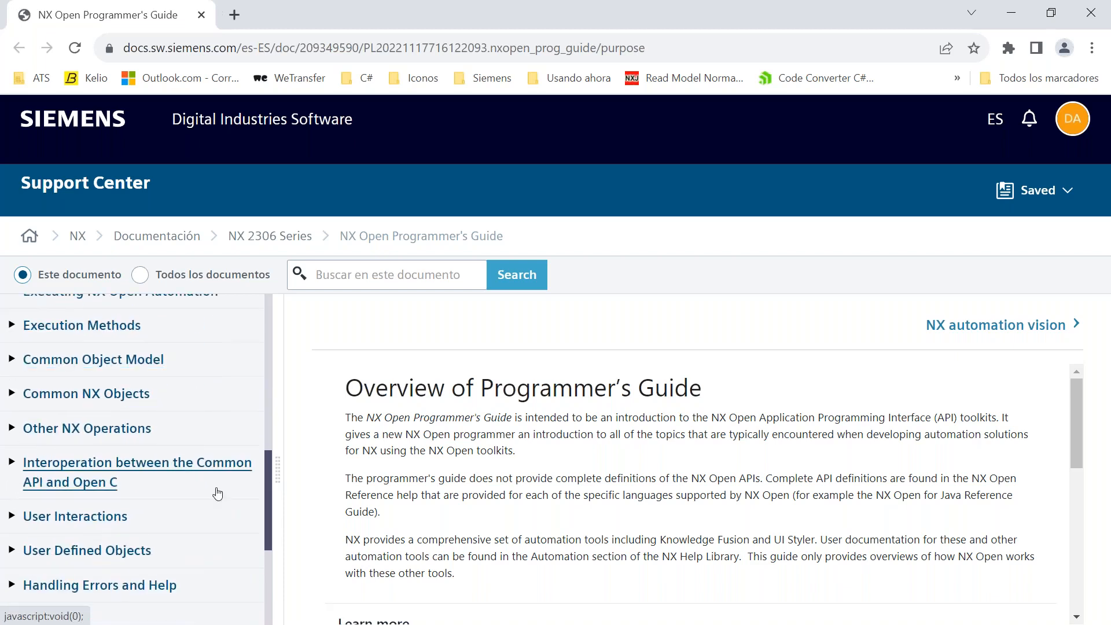
pyautogui.scroll(-1, 216, 499)
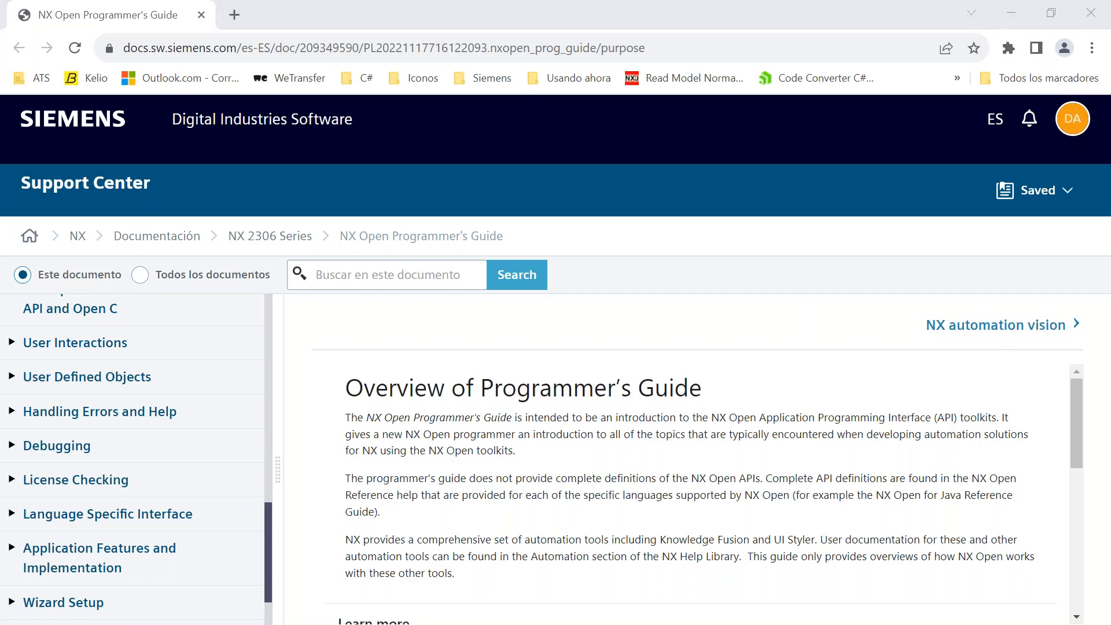
# Return to the presentation and advance to the Preguntas slide
pyautogui.hotkey('alt', 'Tab')
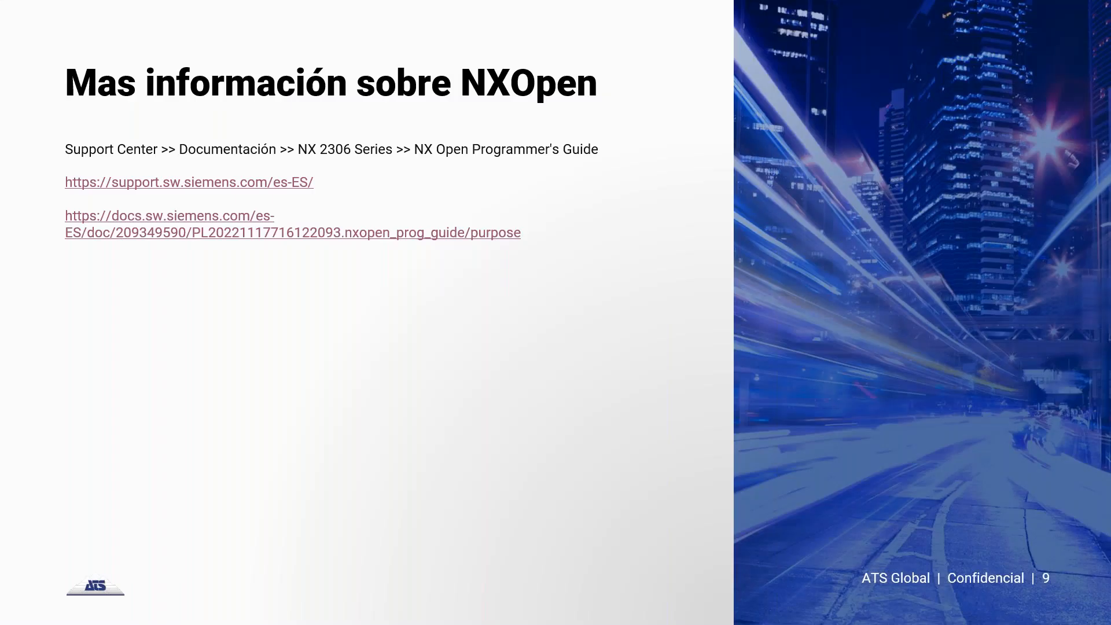
pyautogui.press('Right')
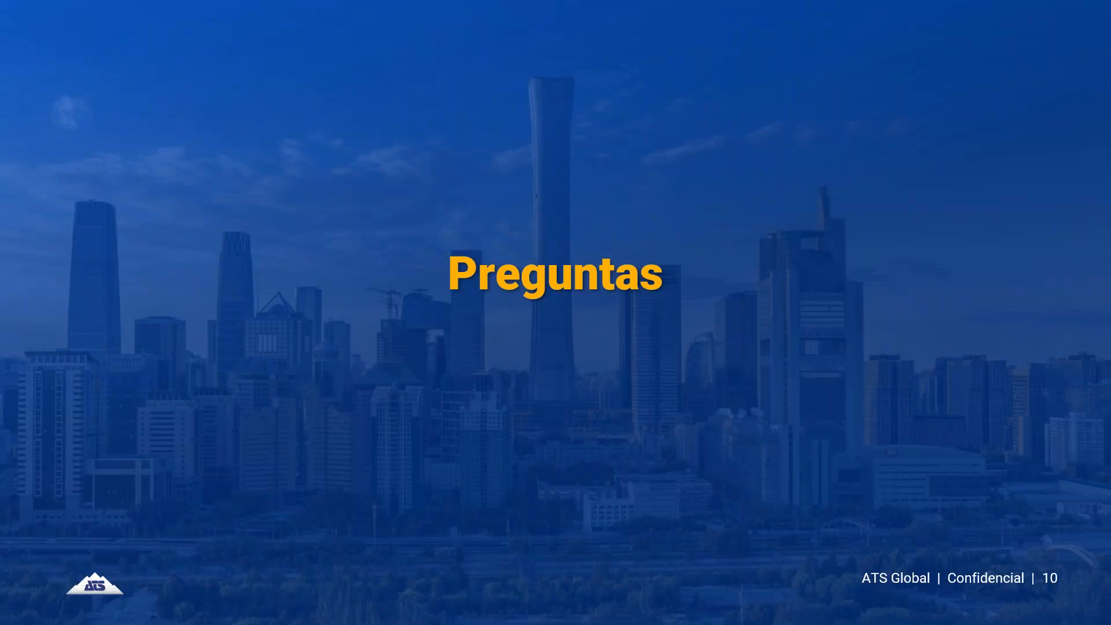